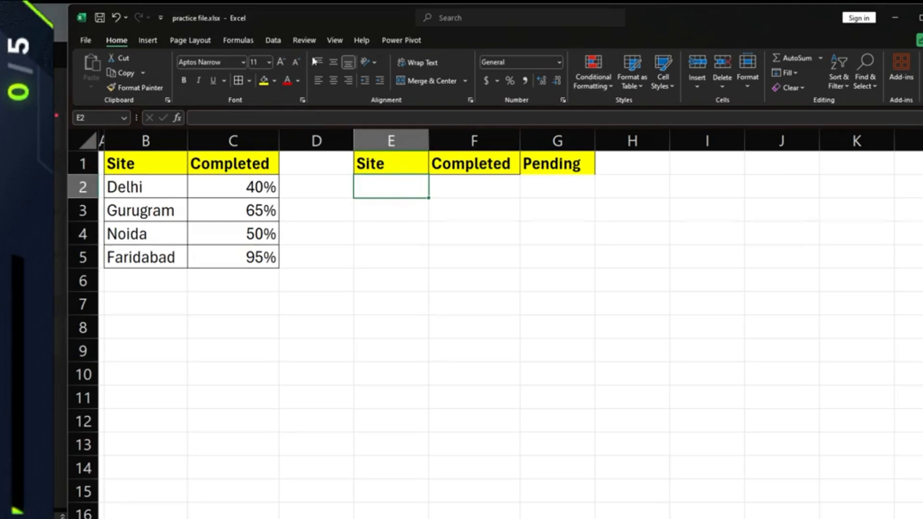
# - Add List data validation to E2 with source $B$2:$B$5, the four site names
pyautogui.click(272, 40)
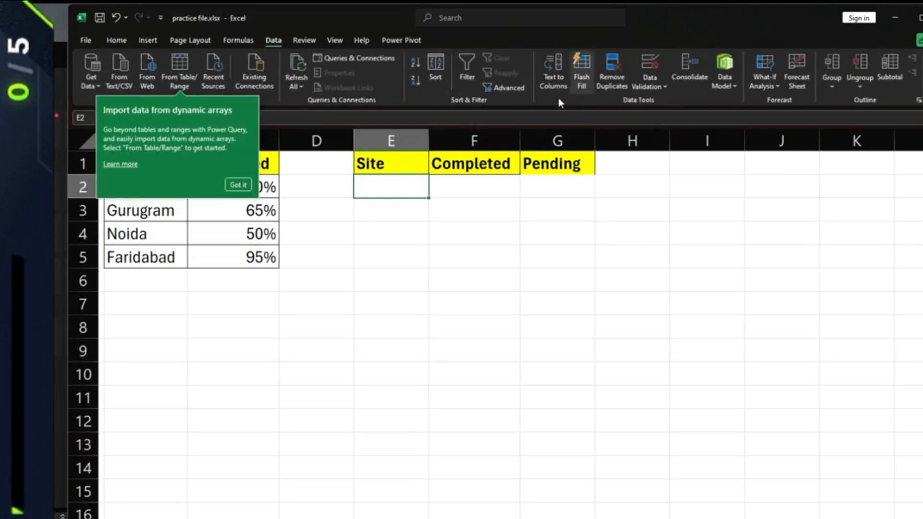
pyautogui.click(238, 185)
pyautogui.click(652, 86)
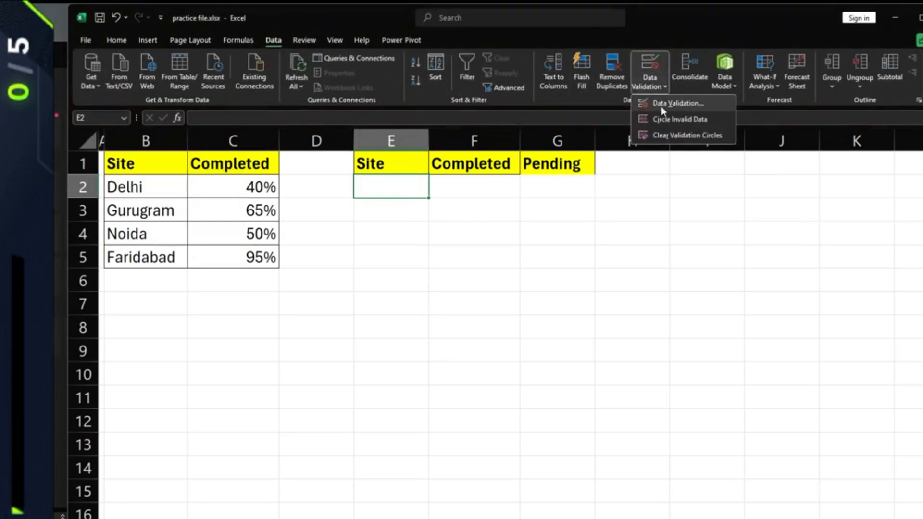
pyautogui.click(664, 107)
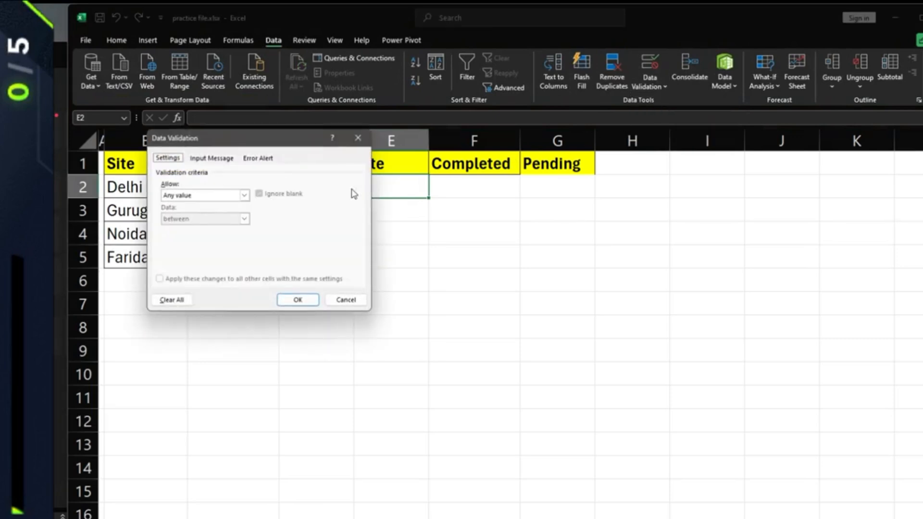
pyautogui.click(206, 197)
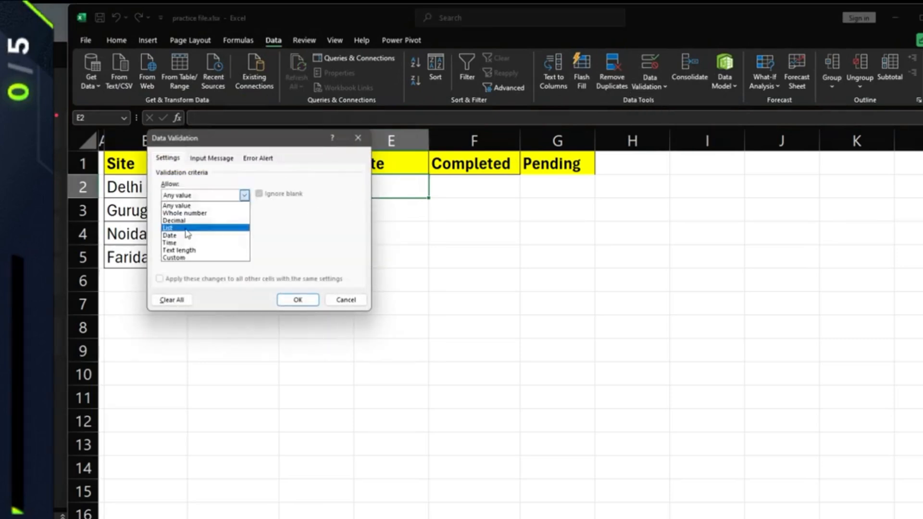
pyautogui.click(186, 228)
pyautogui.moveTo(217, 144); pyautogui.dragTo(498, 211)
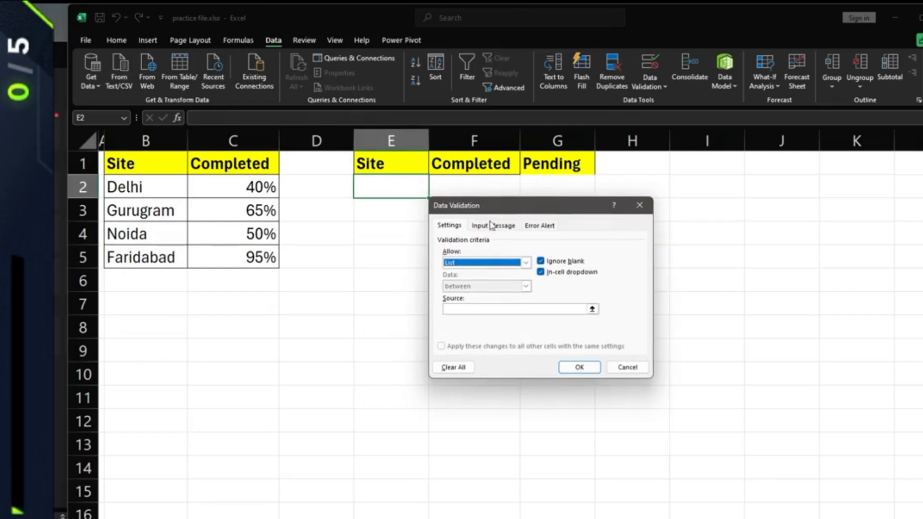
pyautogui.click(583, 310)
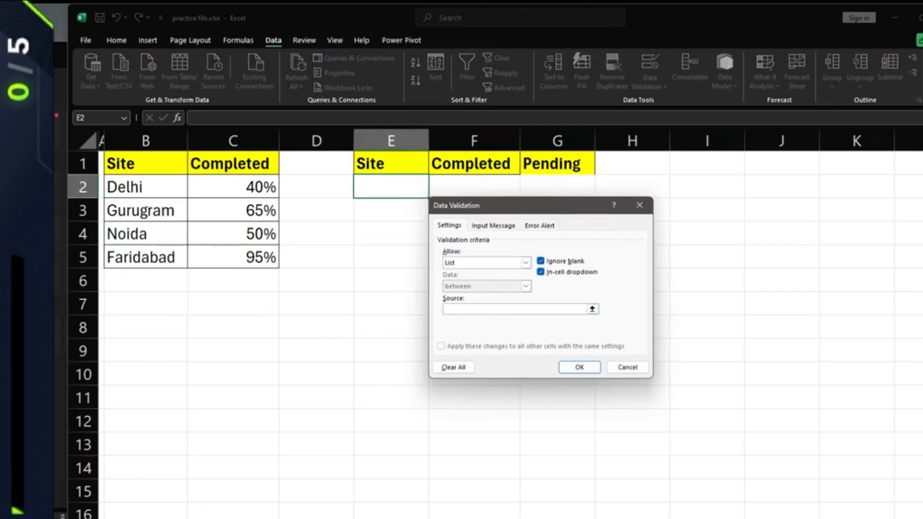
pyautogui.moveTo(145, 187); pyautogui.dragTo(185, 265)
pyautogui.click(582, 367)
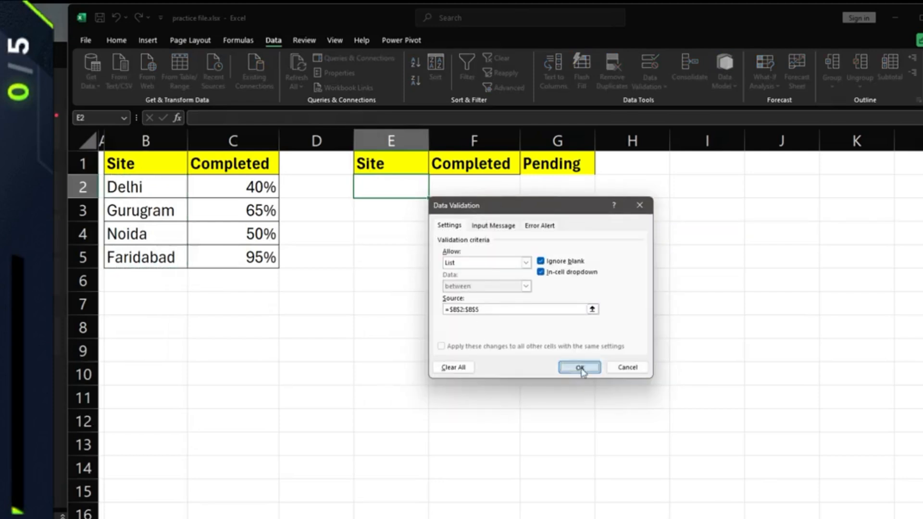
# - Try E2's new dropdown by picking Delhi, then reopen the site list
pyautogui.click(434, 192)
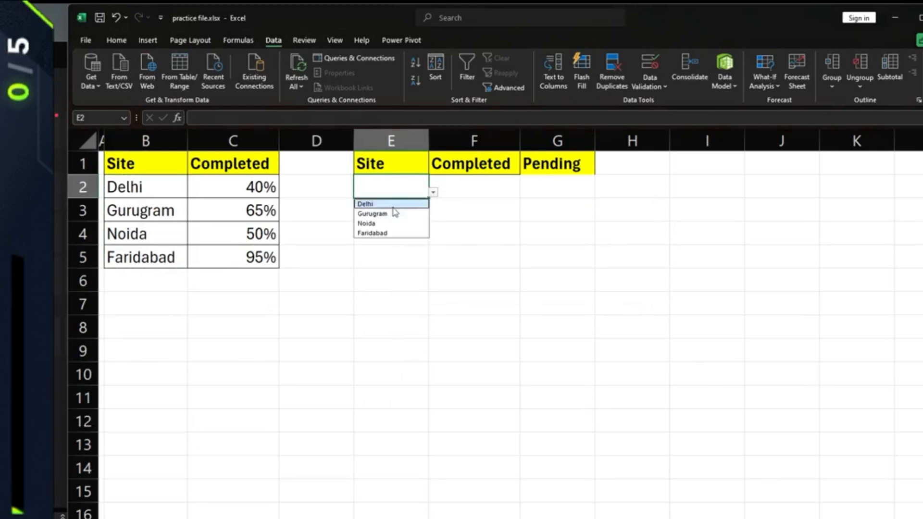
pyautogui.click(367, 204)
pyautogui.click(433, 192)
# - Choose Gurugram in E2 and enter =VLOOKUP(E2,B:C,2,0) in F2
pyautogui.click(396, 215)
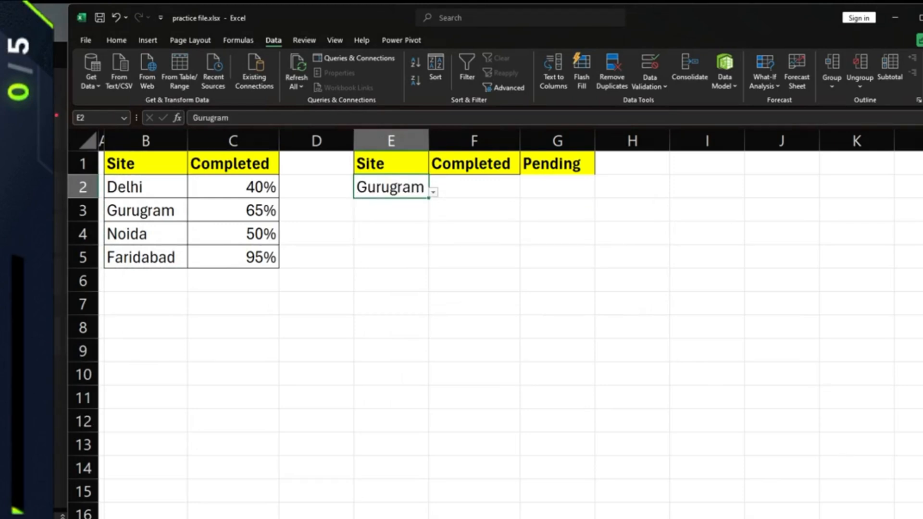
pyautogui.press('Right')
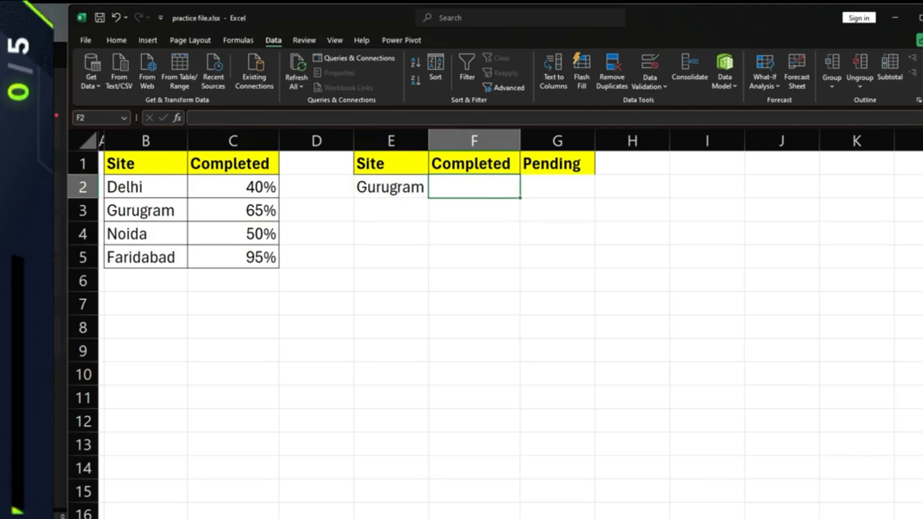
pyautogui.write('=VLOOKUP(')
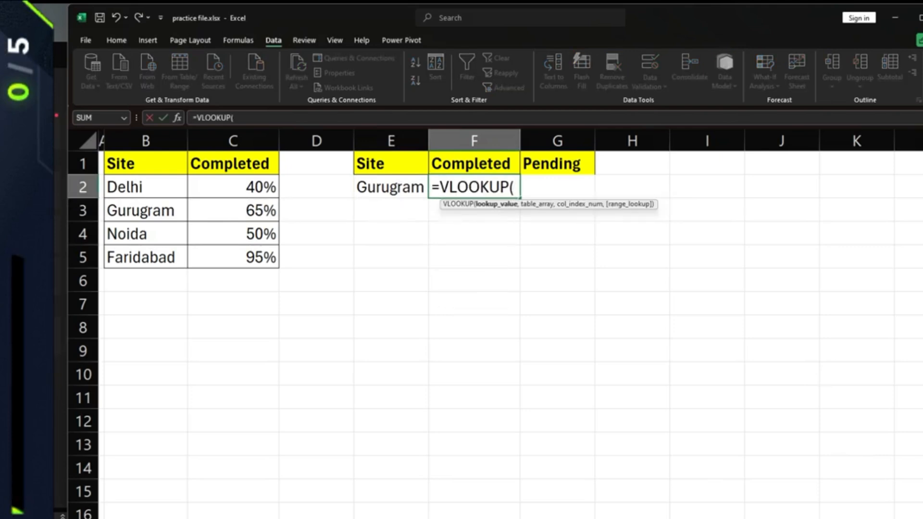
pyautogui.click(391, 187)
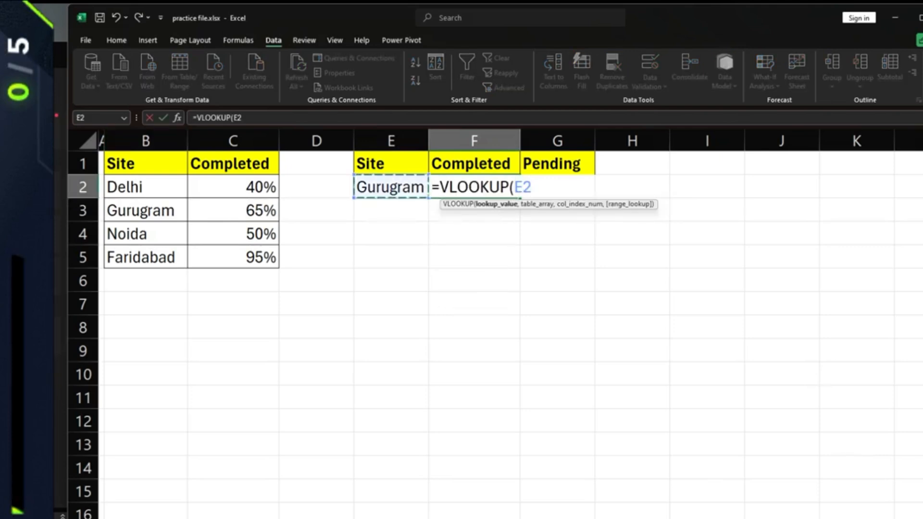
pyautogui.write(',')
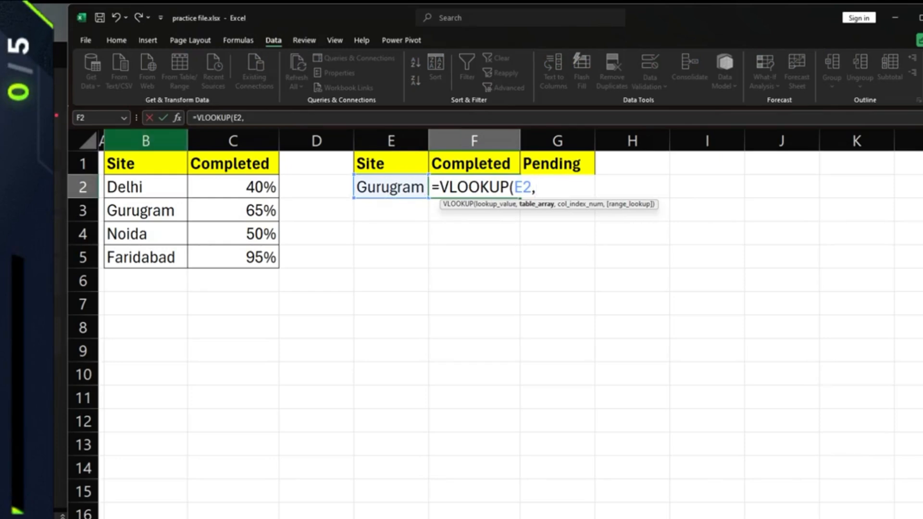
pyautogui.moveTo(146, 141); pyautogui.dragTo(233, 140)
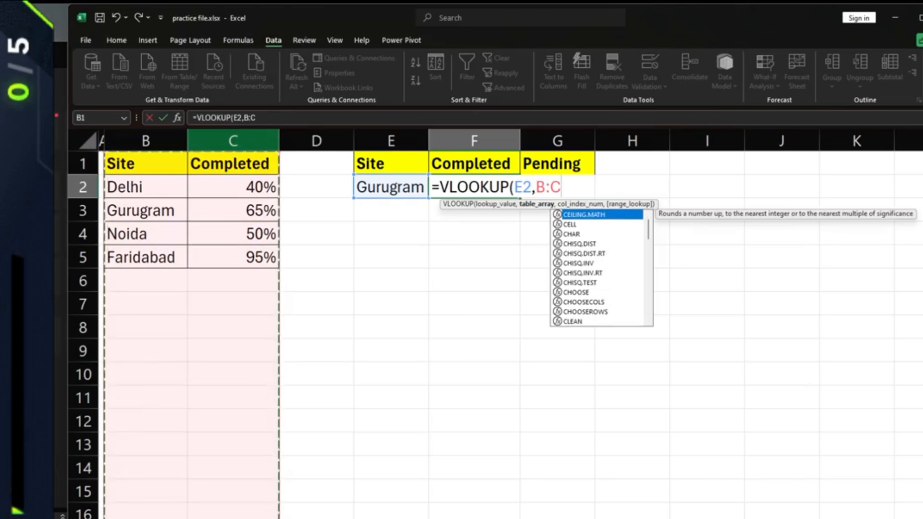
pyautogui.write(',2,')
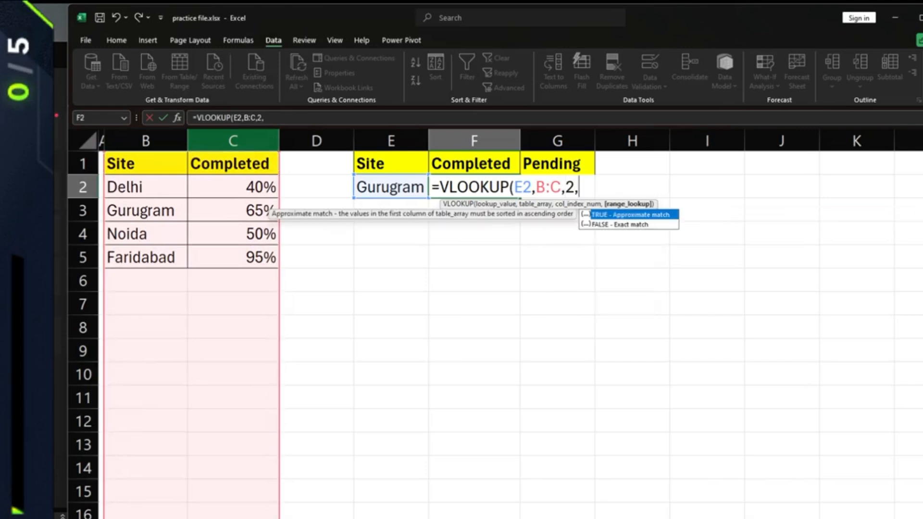
pyautogui.write('0)')
pyautogui.press('Return')
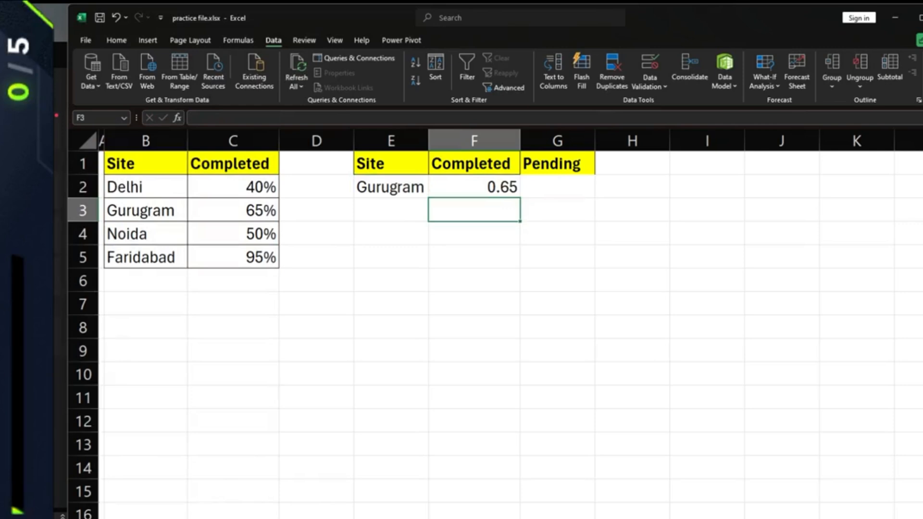
# - Apply Percent Style to F2 so it shows 65%
pyautogui.click(475, 187)
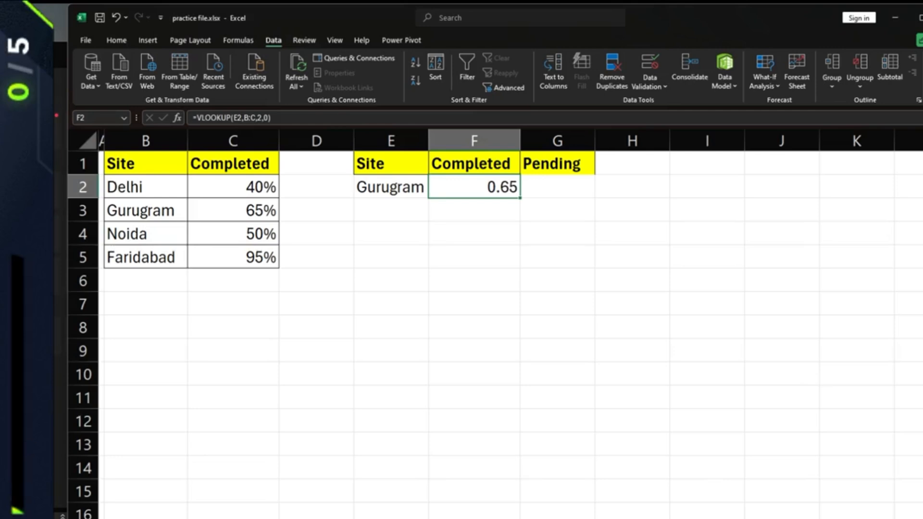
pyautogui.click(117, 40)
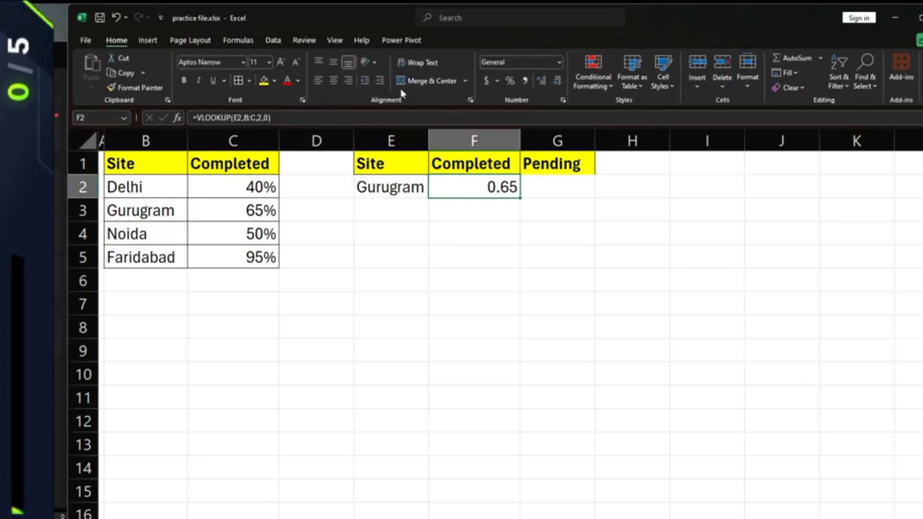
pyautogui.click(510, 81)
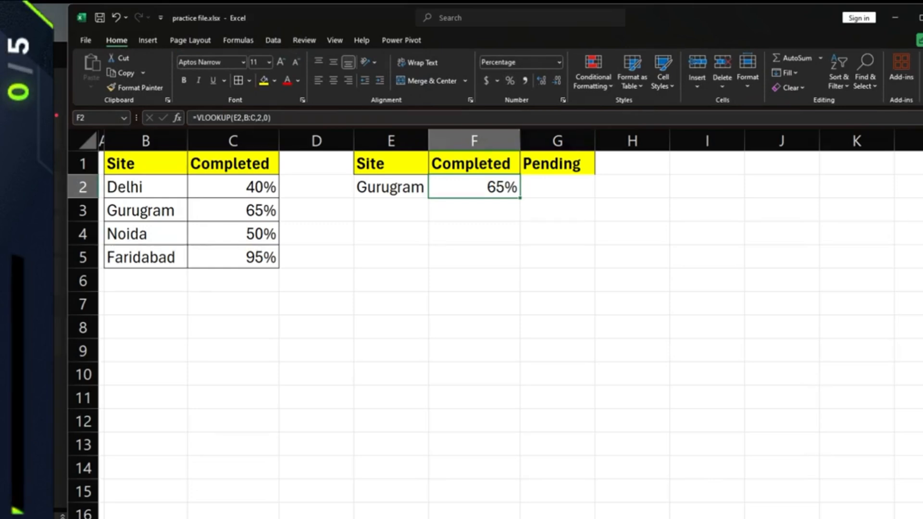
pyautogui.press('Right')
# - Enter =1-F2 in G2 to show 35% pending, then select E2:G2
pyautogui.write('=1-')
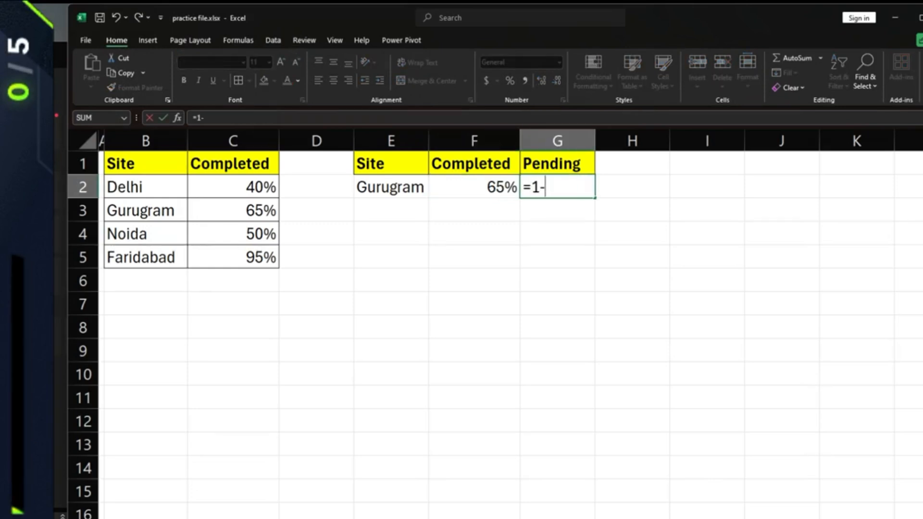
pyautogui.press('Left')
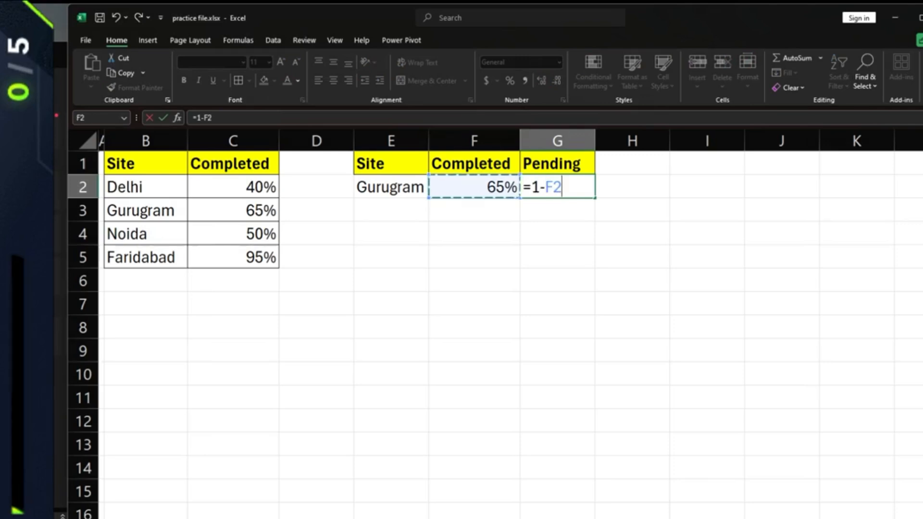
pyautogui.press('Return')
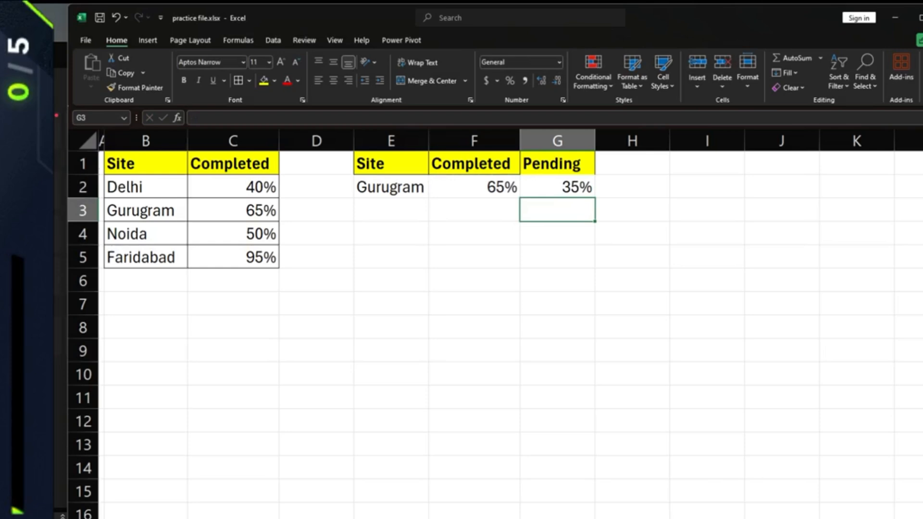
pyautogui.press('Up')
pyautogui.moveTo(391, 187); pyautogui.dragTo(558, 187)
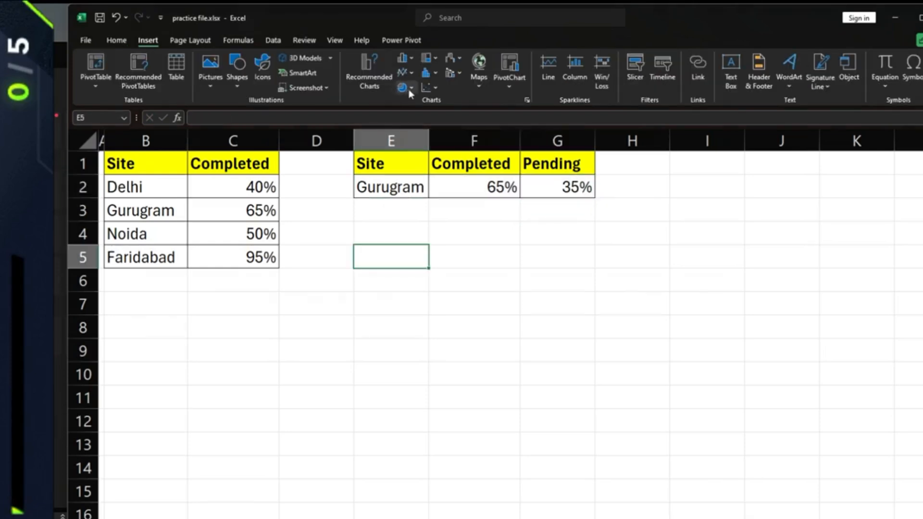
# - Insert a doughnut chart and place it below the summary row
pyautogui.click(410, 90)
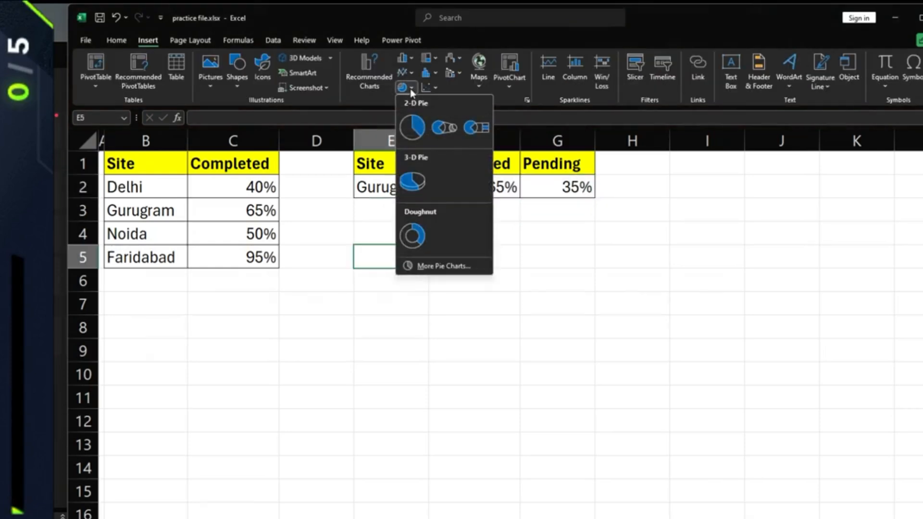
pyautogui.click(420, 246)
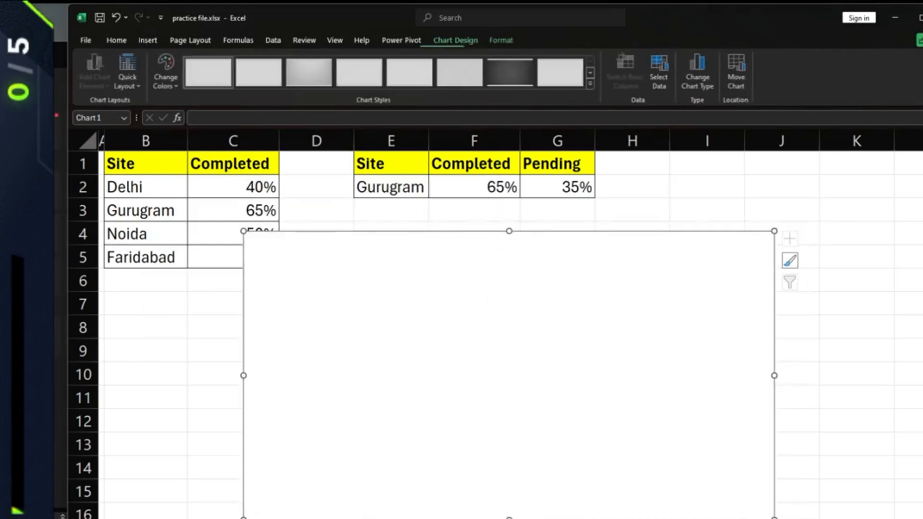
pyautogui.moveTo(487, 298); pyautogui.dragTo(541, 290)
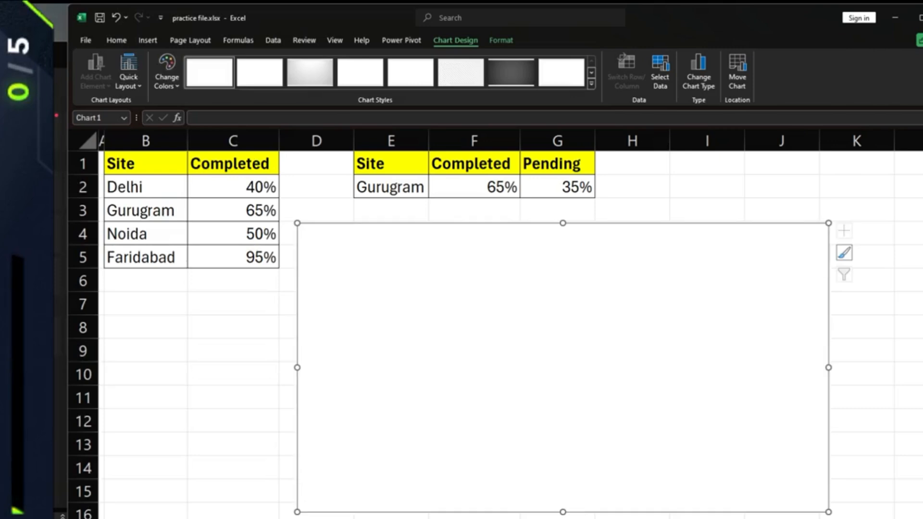
pyautogui.moveTo(541, 290); pyautogui.dragTo(526, 290)
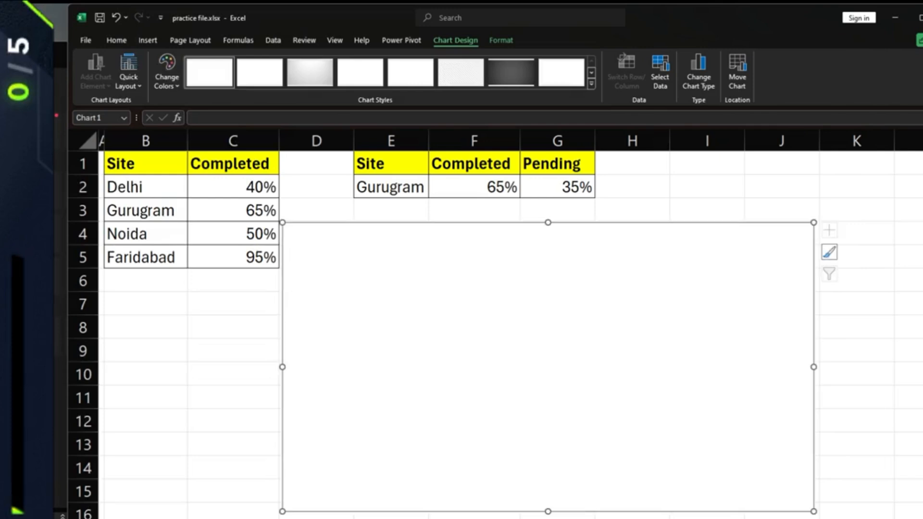
pyautogui.scroll(-2, 526, 290)
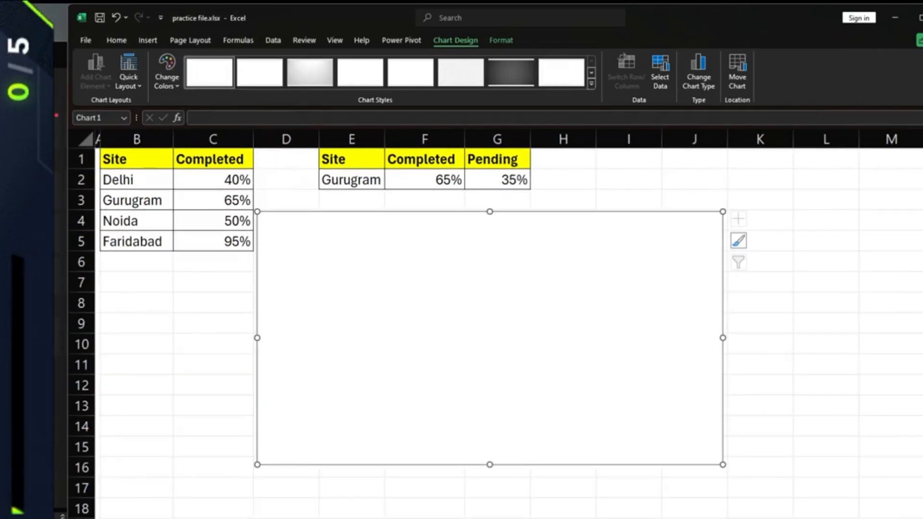
pyautogui.scroll(-1, 526, 290)
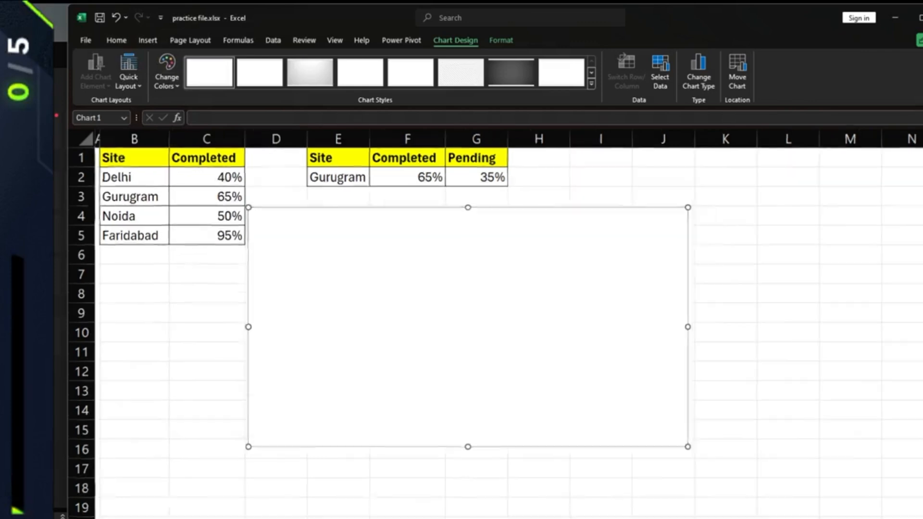
pyautogui.scroll(-1, 526, 290)
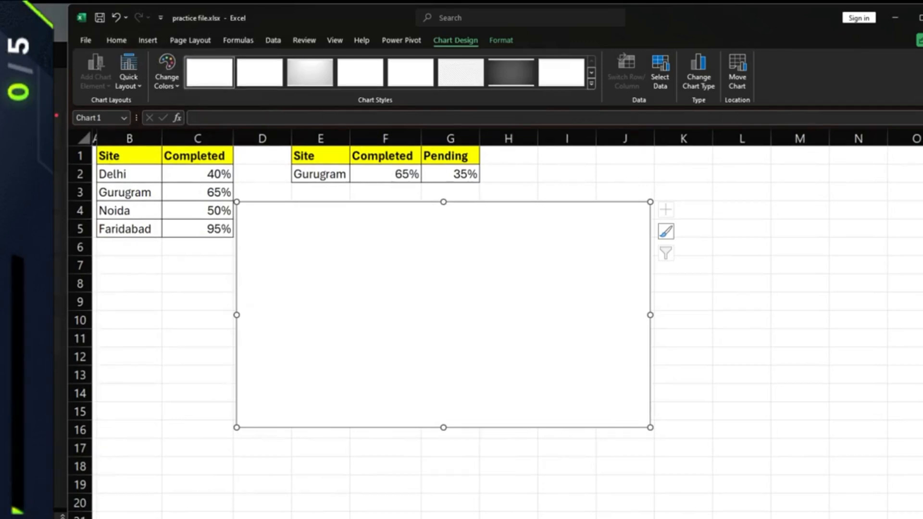
# - Add a chart series whose values are a long list of equal 1s, forming equal segments
pyautogui.rightClick(429, 234)
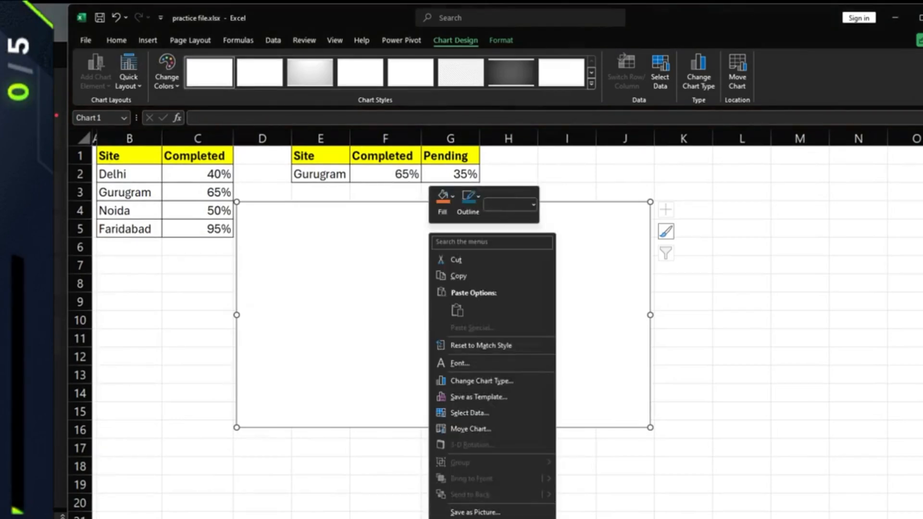
pyautogui.click(474, 414)
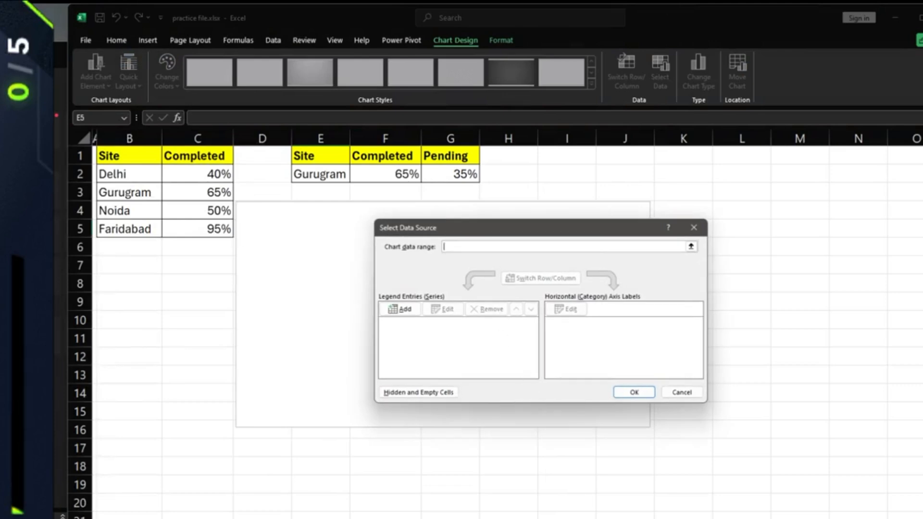
pyautogui.moveTo(468, 232); pyautogui.dragTo(457, 283)
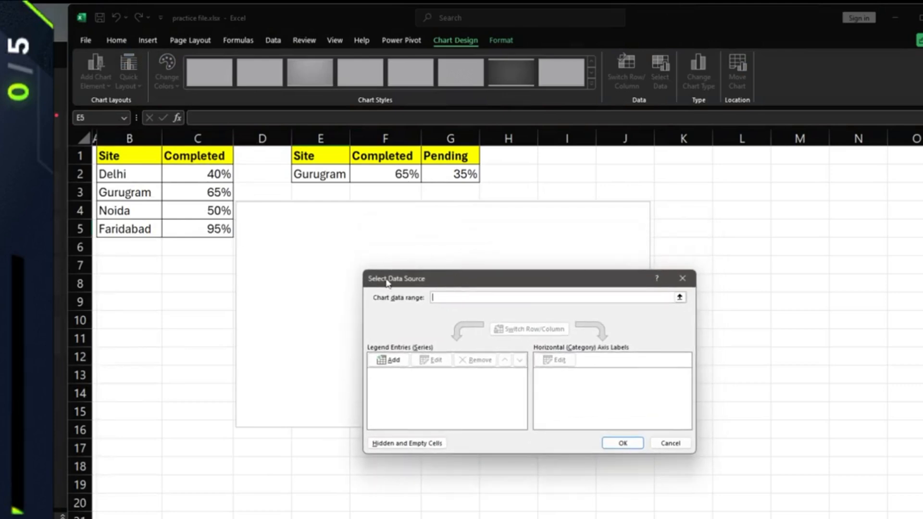
pyautogui.click(392, 360)
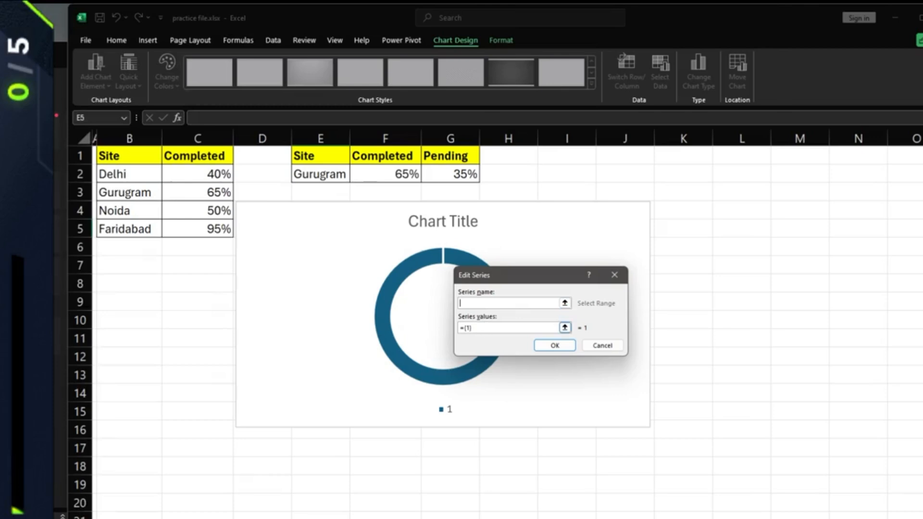
pyautogui.click(478, 329)
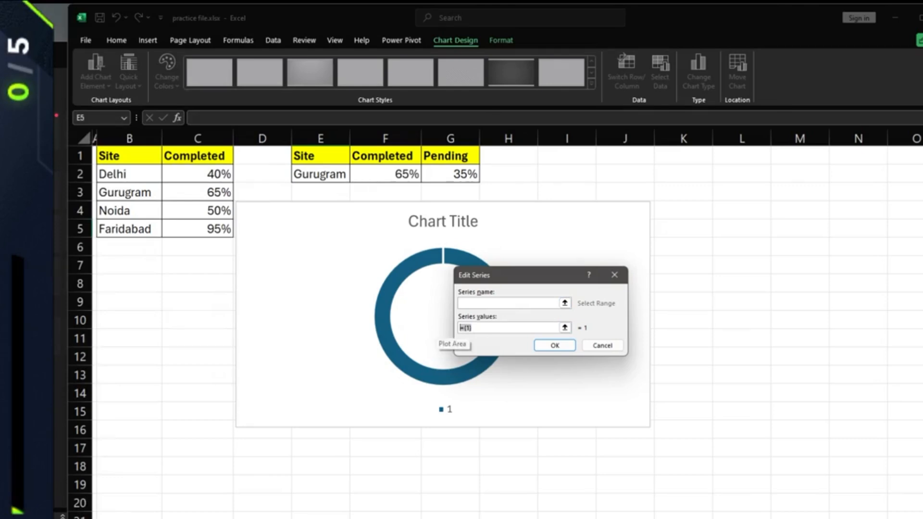
pyautogui.write('1,1,1,1,1,1,1,1,1,1,1,1,1,1,1,1,1,1,1')
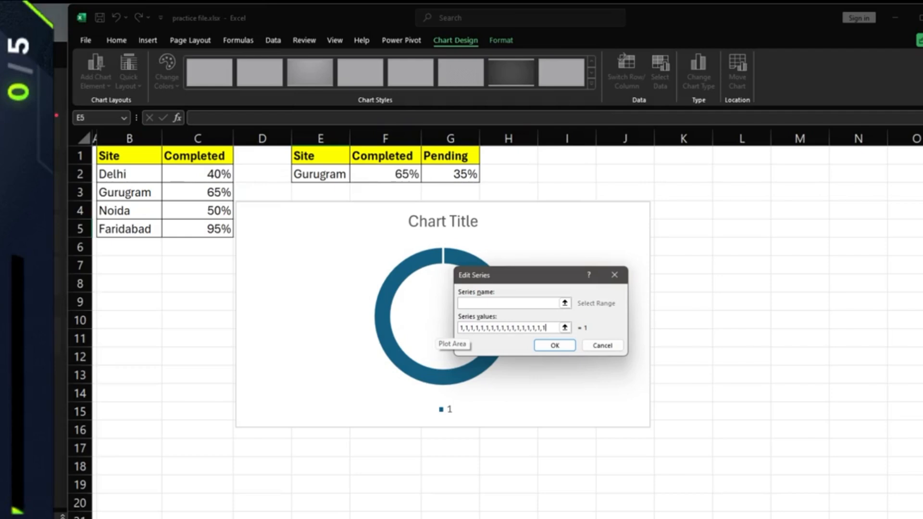
pyautogui.write(',1,1,1,1')
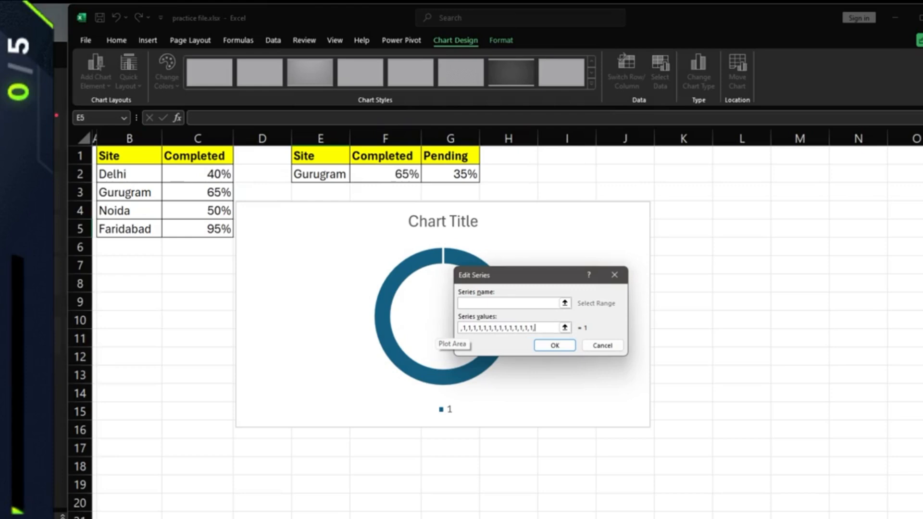
pyautogui.click(555, 345)
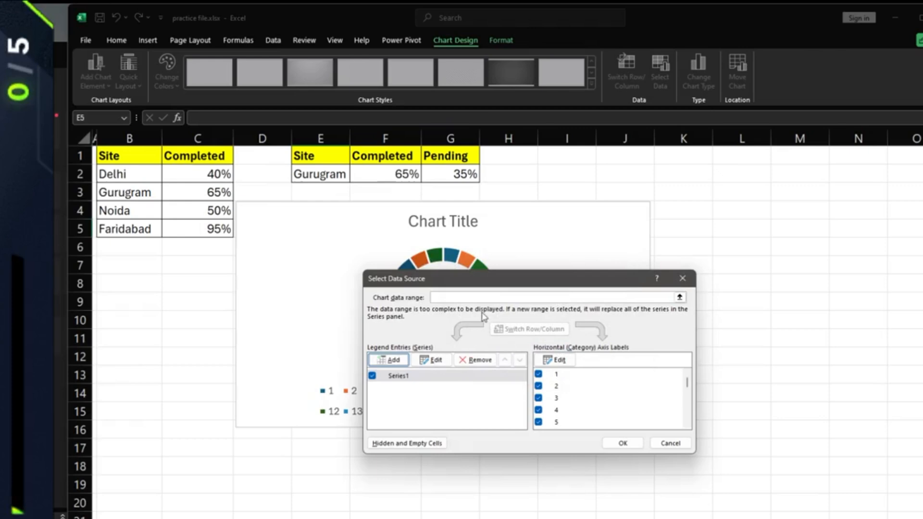
pyautogui.moveTo(469, 283); pyautogui.dragTo(404, 311)
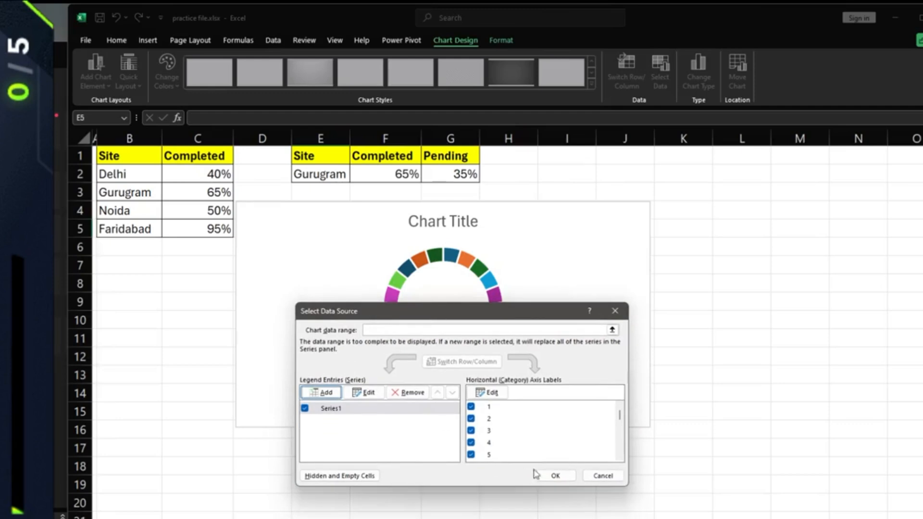
pyautogui.click(553, 476)
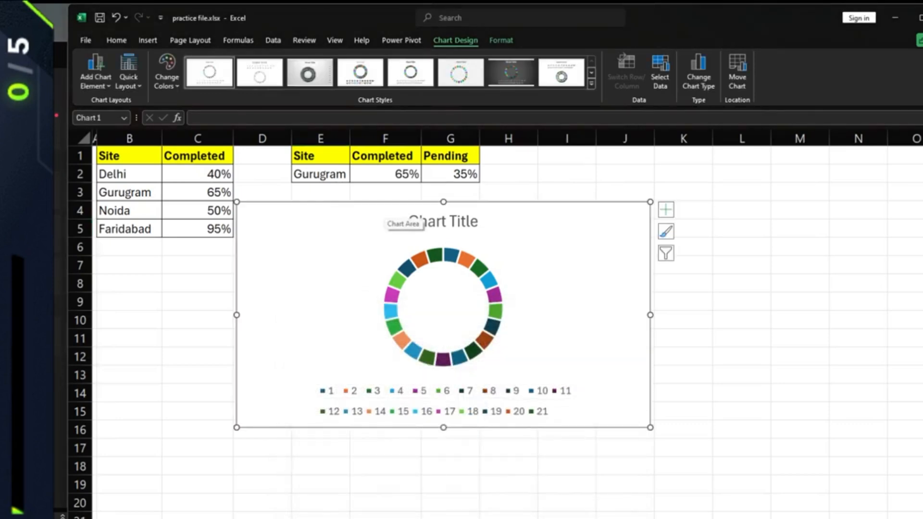
pyautogui.click(435, 221)
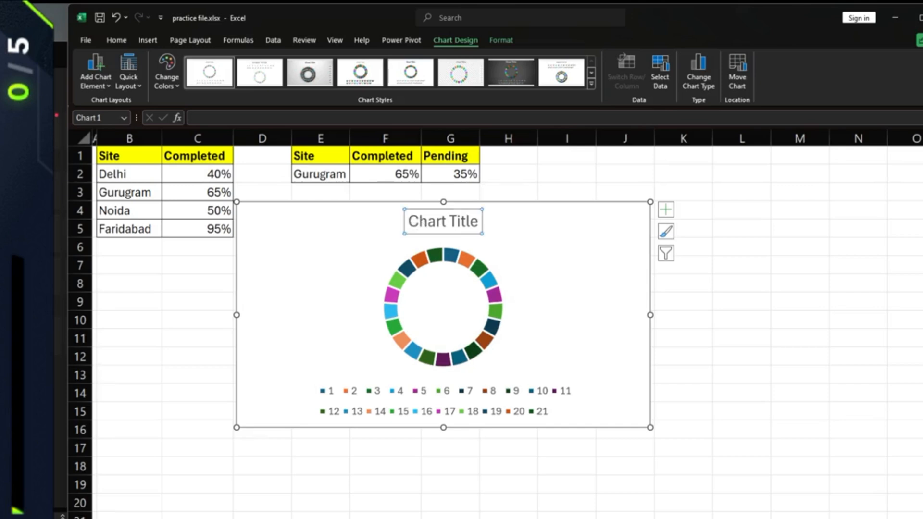
# - Delete the doughnut chart's title and its numbered legend
pyautogui.press('Delete')
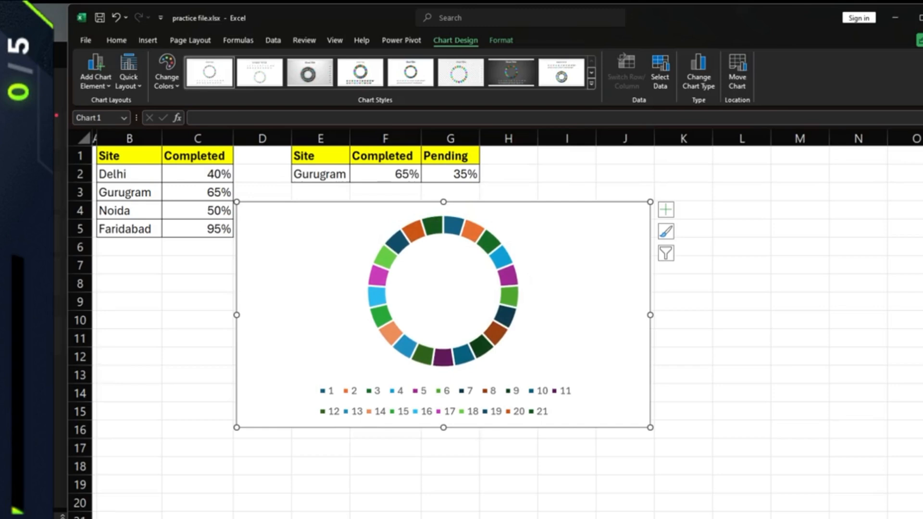
pyautogui.click(443, 400)
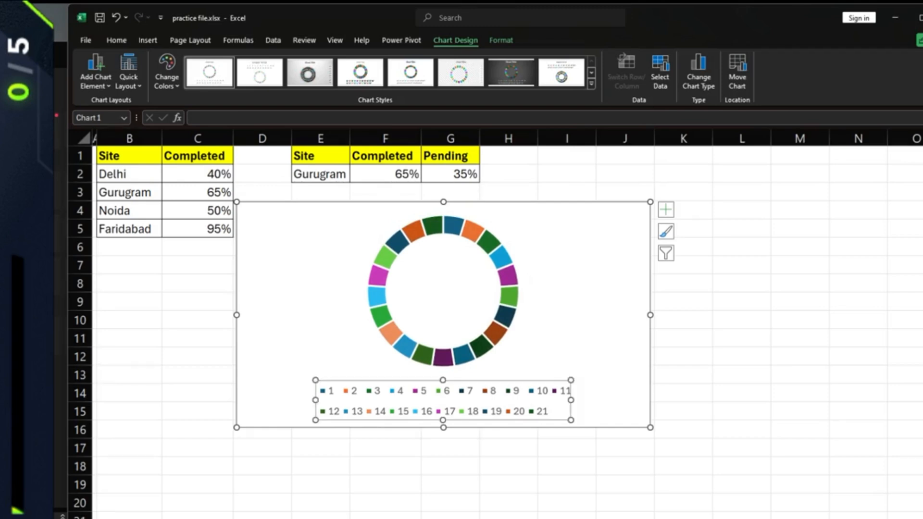
pyautogui.press('Delete')
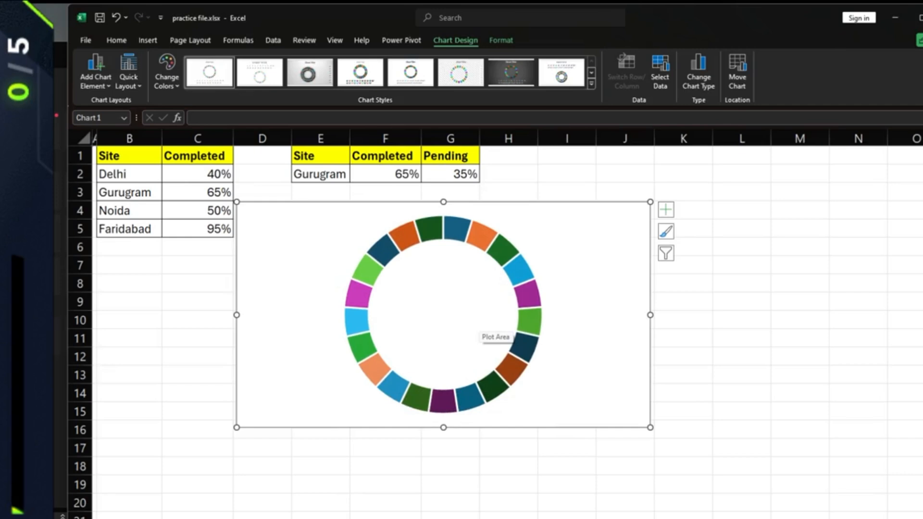
# - Set Doughnut Hole Size to 55% and move the chart below the site table
pyautogui.rightClick(433, 229)
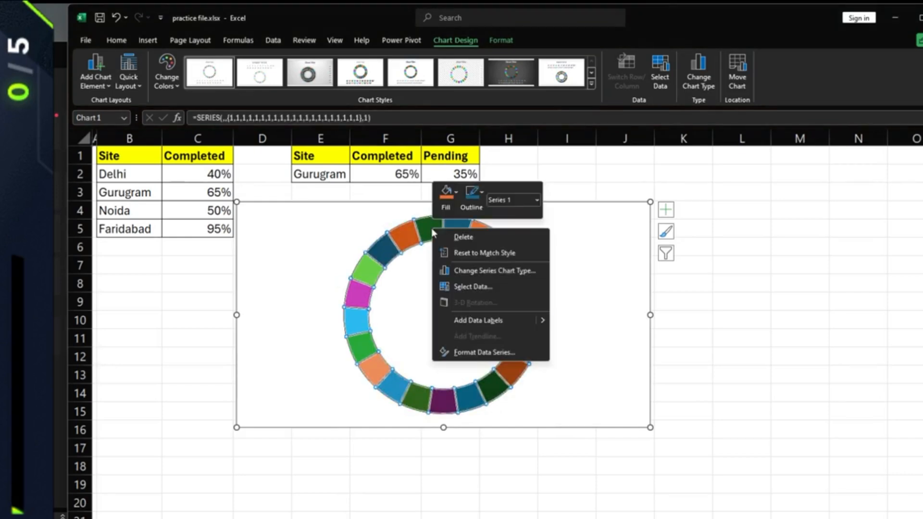
pyautogui.click(476, 353)
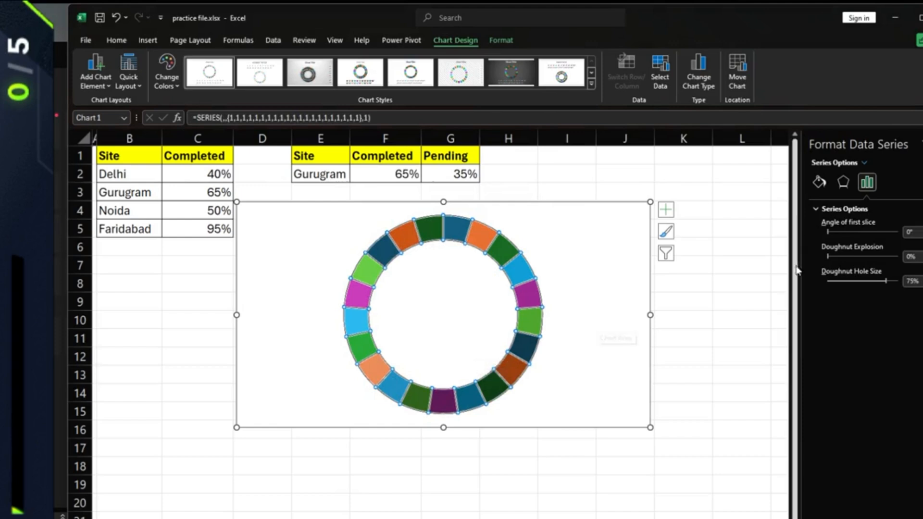
pyautogui.moveTo(922, 222); pyautogui.dragTo(826, 222)
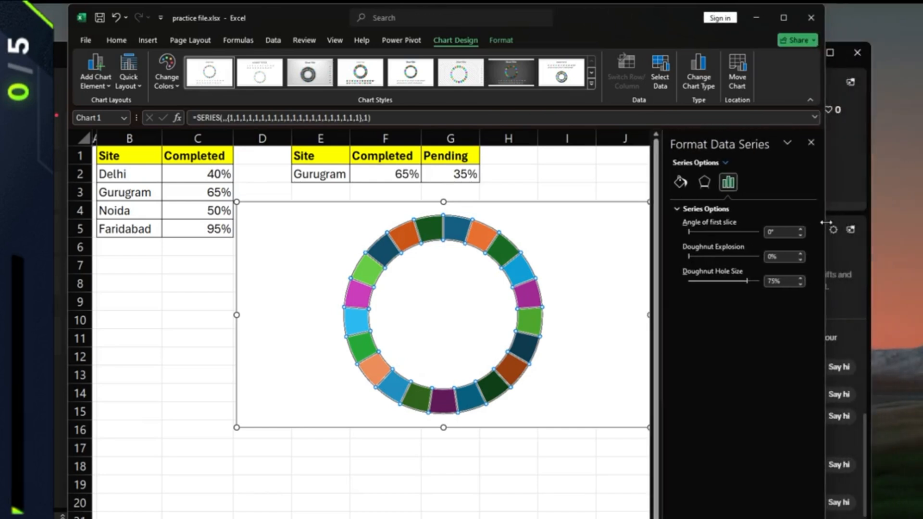
pyautogui.moveTo(826, 222); pyautogui.dragTo(760, 226)
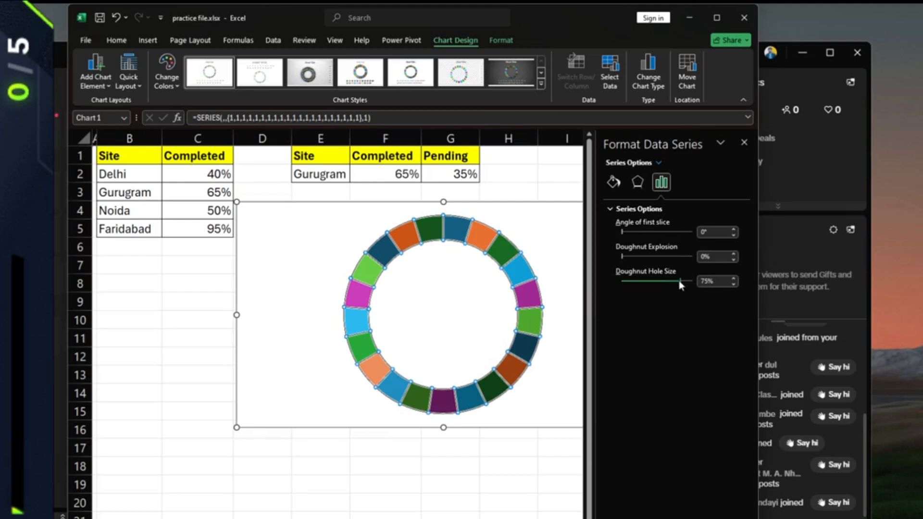
pyautogui.moveTo(681, 281); pyautogui.dragTo(660, 281)
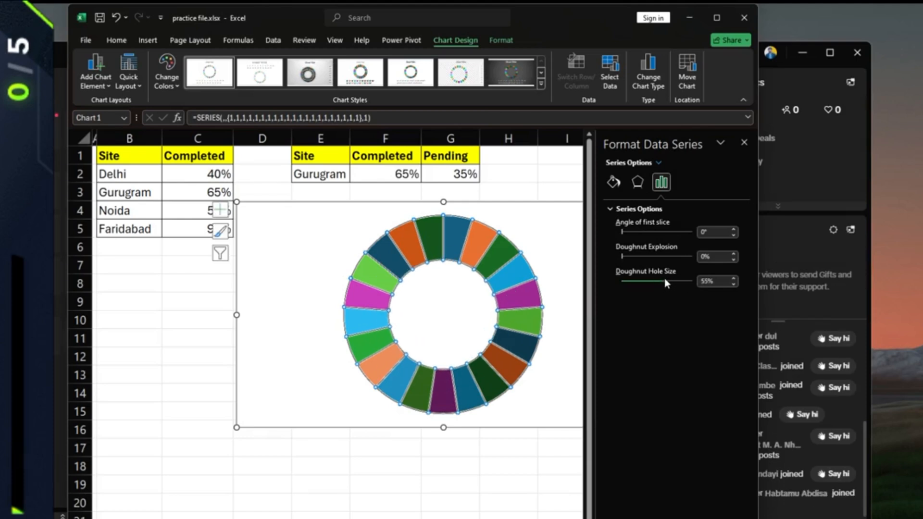
pyautogui.moveTo(567, 265); pyautogui.dragTo(429, 305)
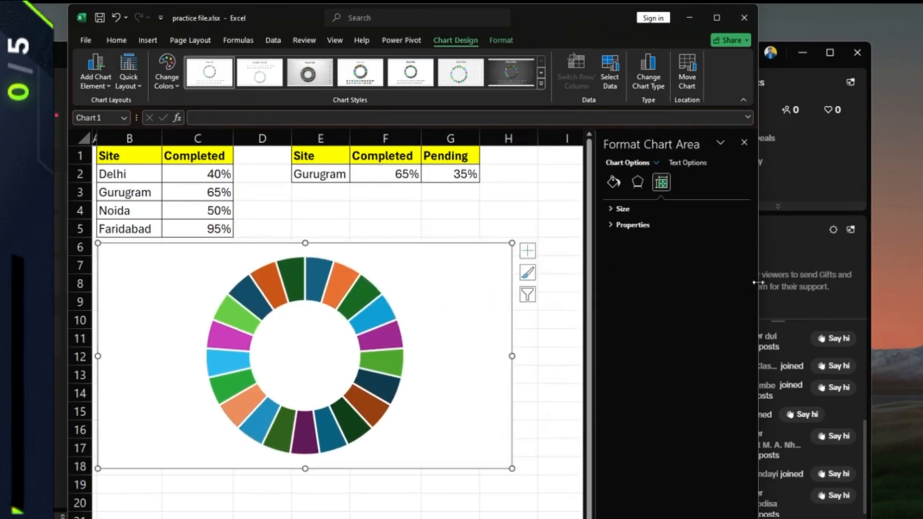
pyautogui.moveTo(757, 283); pyautogui.dragTo(719, 281)
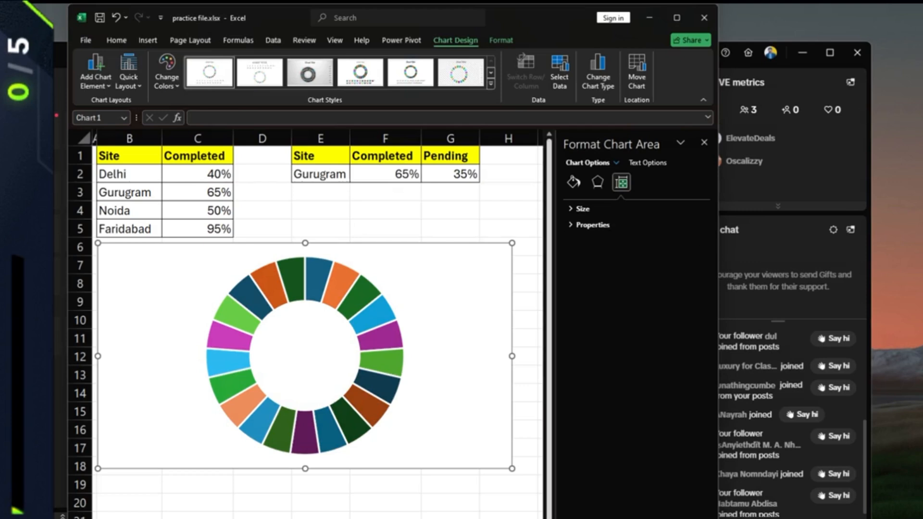
# - Give all doughnut segments a Solid fill in Dark Blue
pyautogui.click(380, 315)
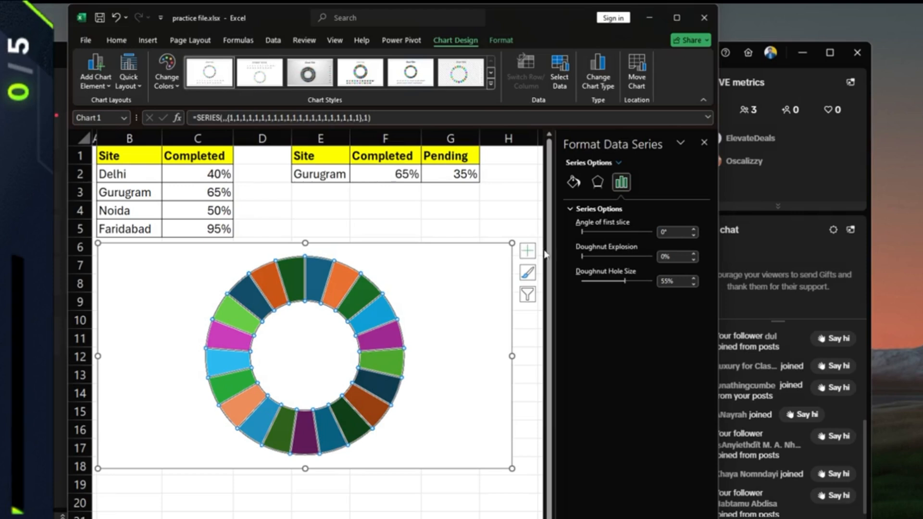
pyautogui.click(573, 182)
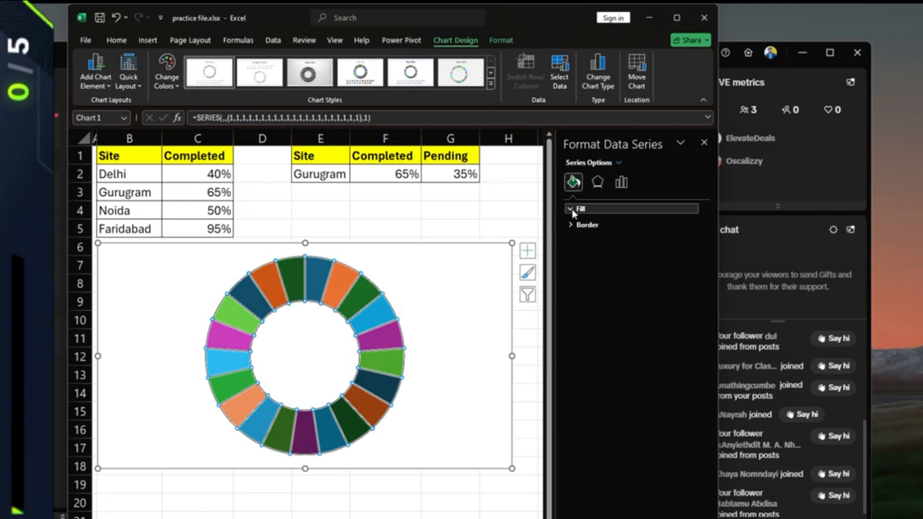
pyautogui.click(573, 209)
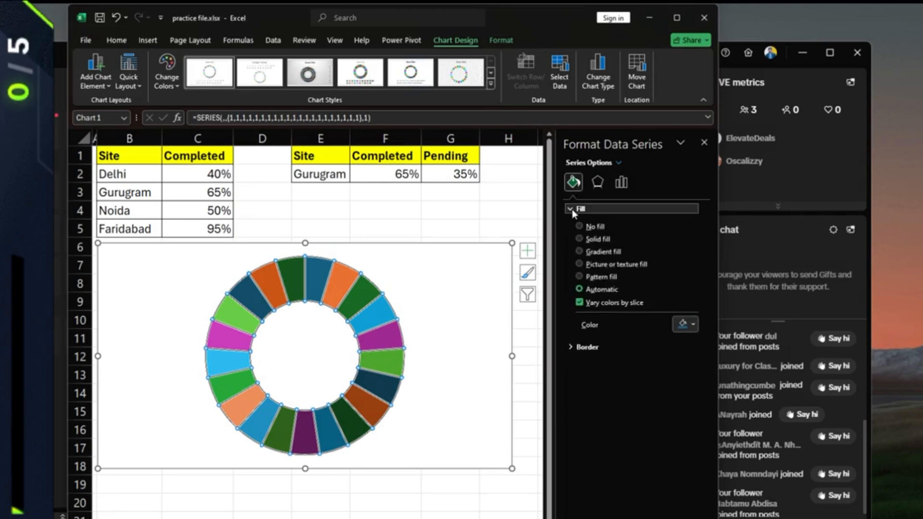
pyautogui.click(580, 239)
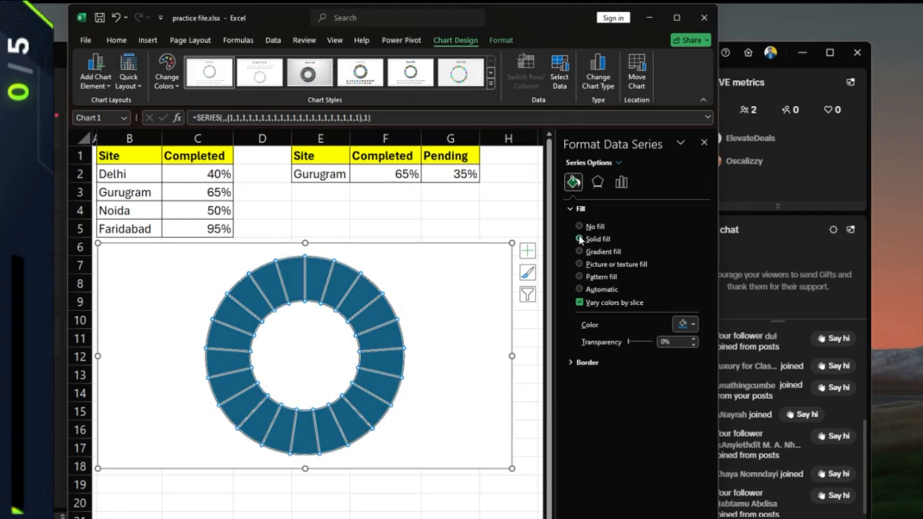
pyautogui.click(694, 325)
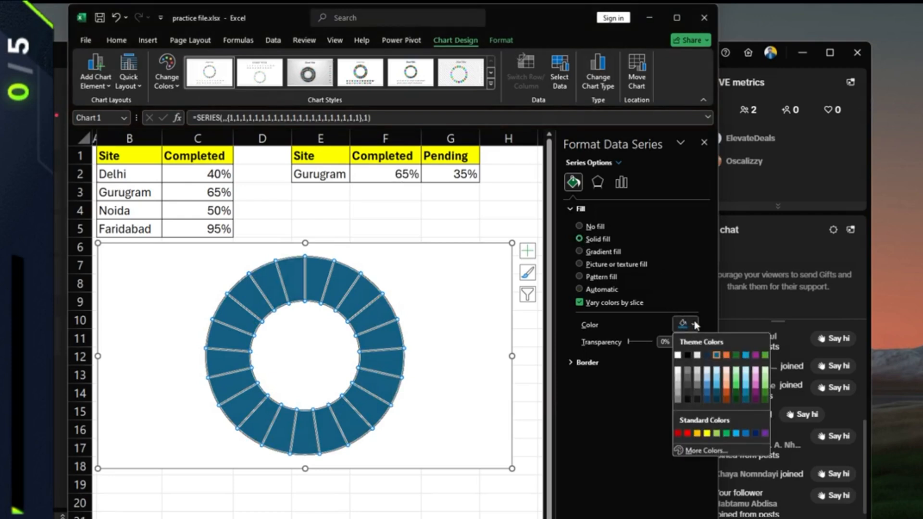
pyautogui.click(755, 434)
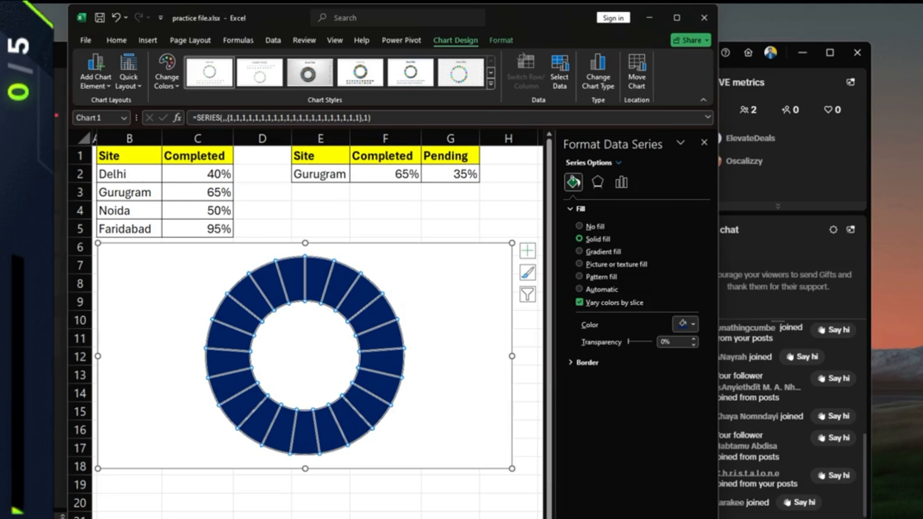
pyautogui.click(451, 228)
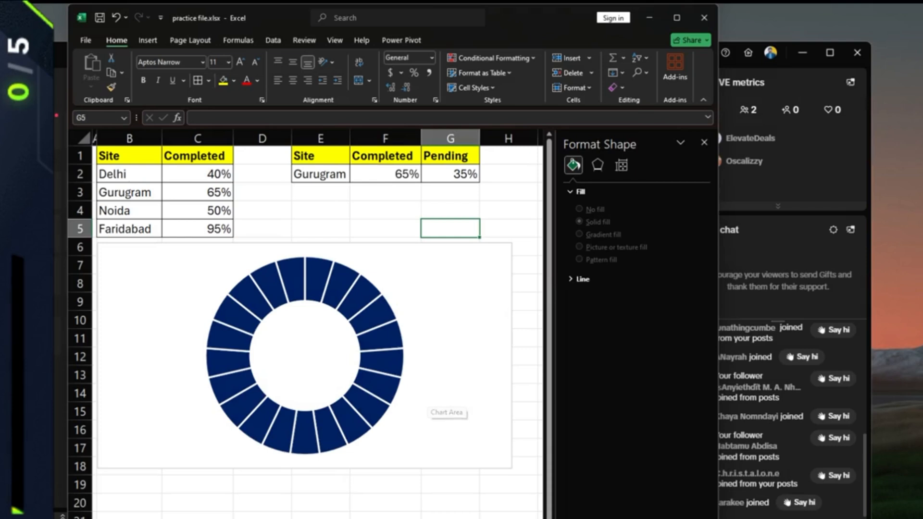
# - Switch E2 to Noida and bring up the chart's Select Data Source window
pyautogui.click(339, 174)
pyautogui.click(356, 176)
pyautogui.click(327, 208)
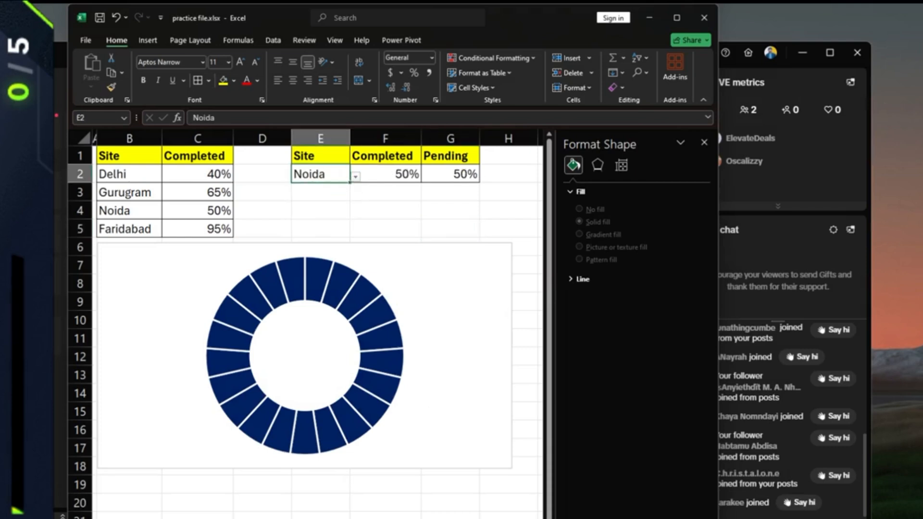
pyautogui.click(343, 281)
pyautogui.click(343, 281)
pyautogui.rightClick(344, 281)
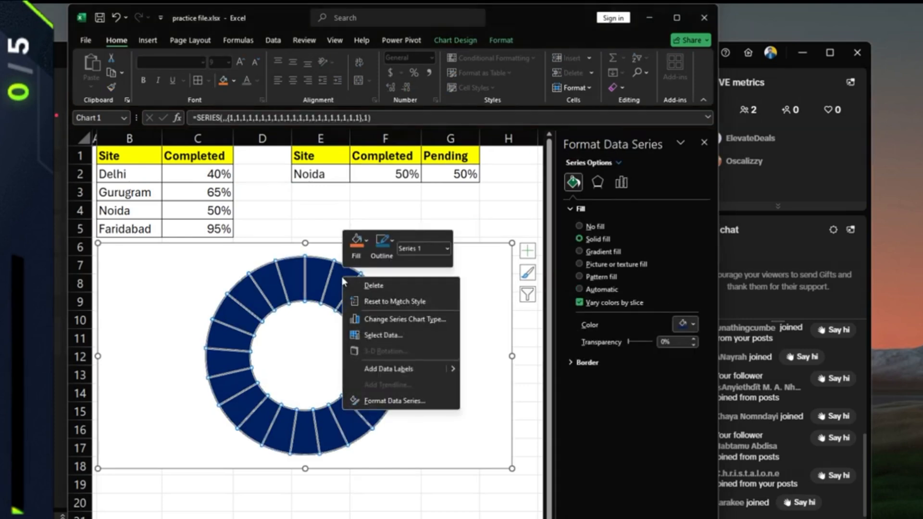
pyautogui.click(382, 336)
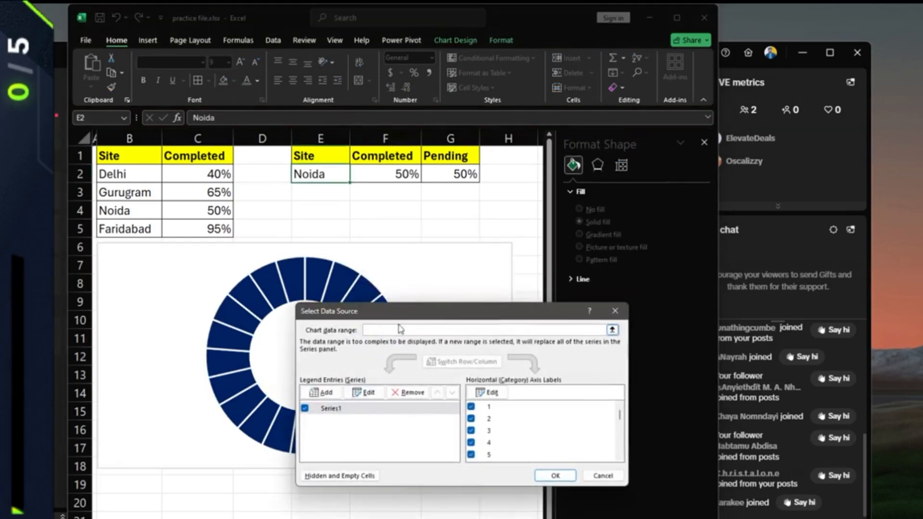
pyautogui.moveTo(401, 317); pyautogui.dragTo(306, 320)
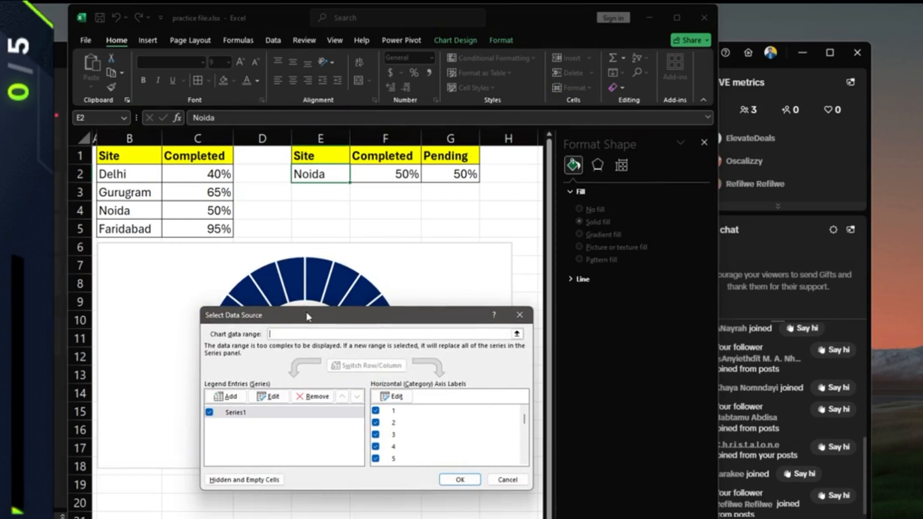
# - Add a second series named from E2 with values F2:G2
pyautogui.click(226, 396)
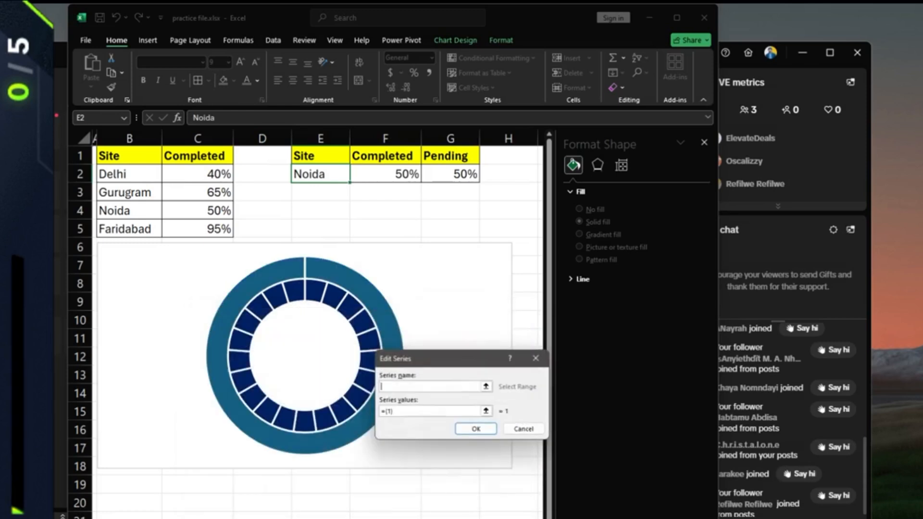
pyautogui.moveTo(413, 365); pyautogui.dragTo(388, 414)
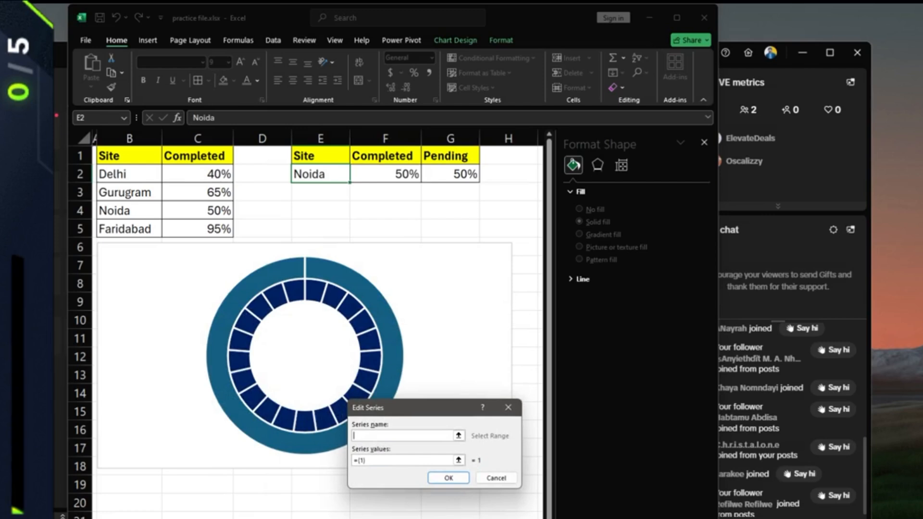
pyautogui.click(342, 174)
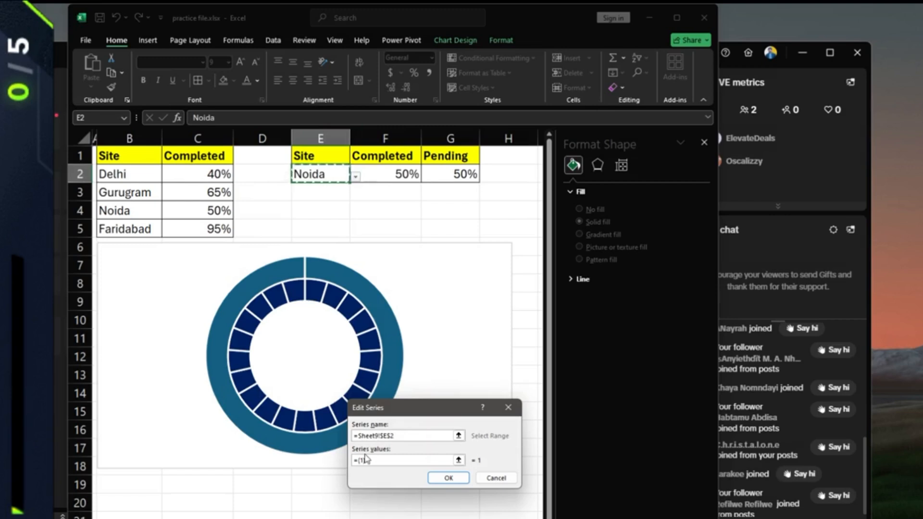
pyautogui.moveTo(368, 461); pyautogui.dragTo(350, 463)
pyautogui.press('BackSpace')
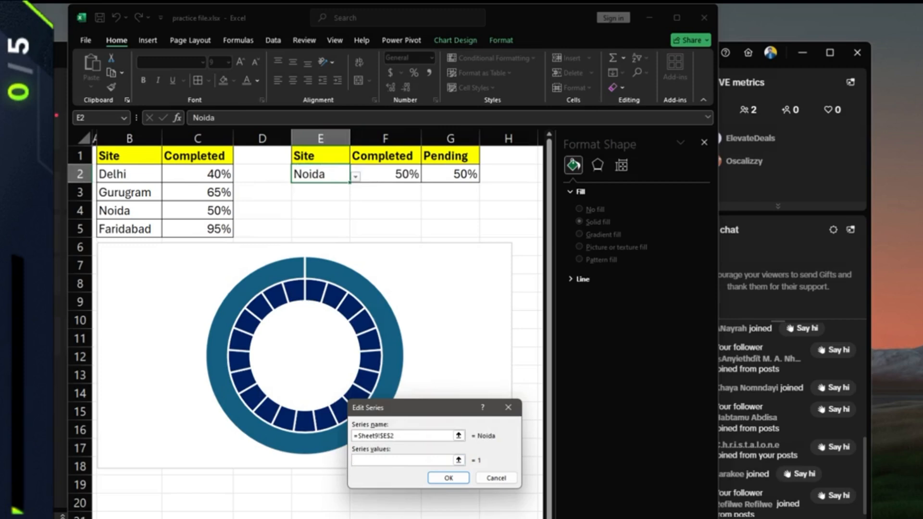
pyautogui.moveTo(368, 174); pyautogui.dragTo(464, 174)
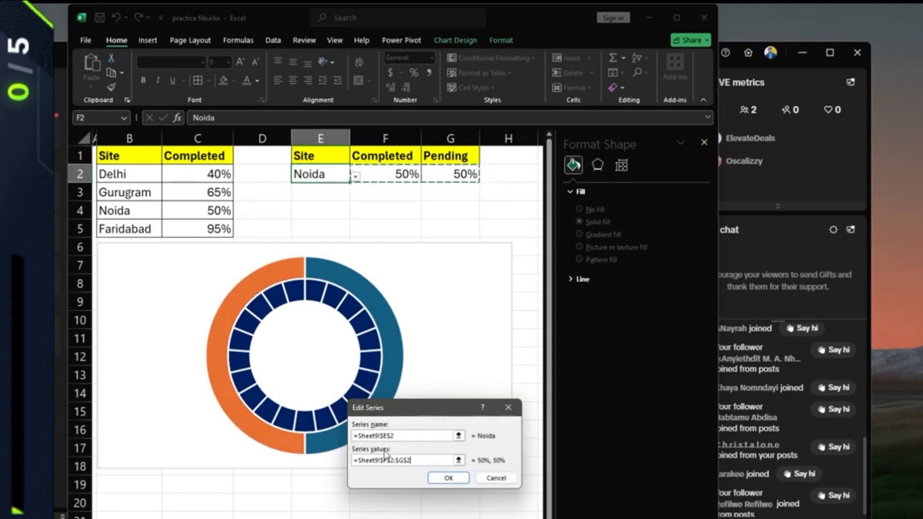
pyautogui.click(448, 479)
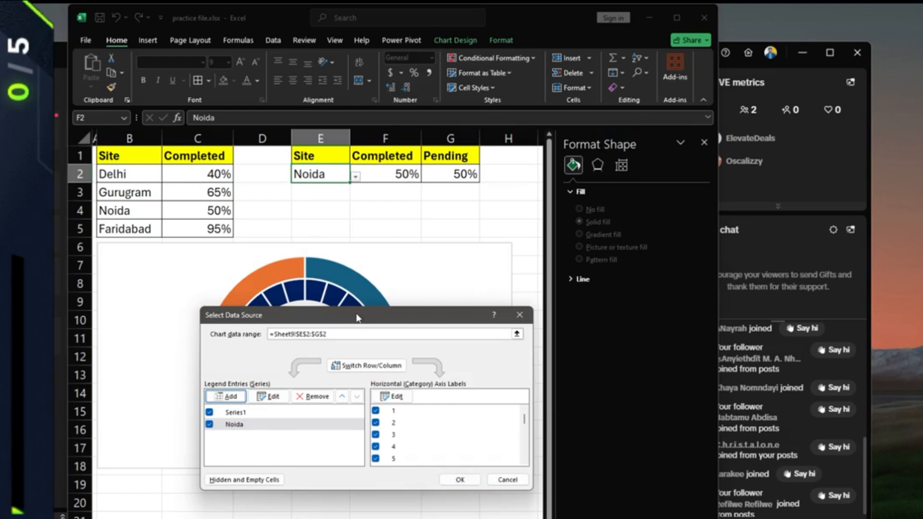
pyautogui.moveTo(358, 317); pyautogui.dragTo(337, 317)
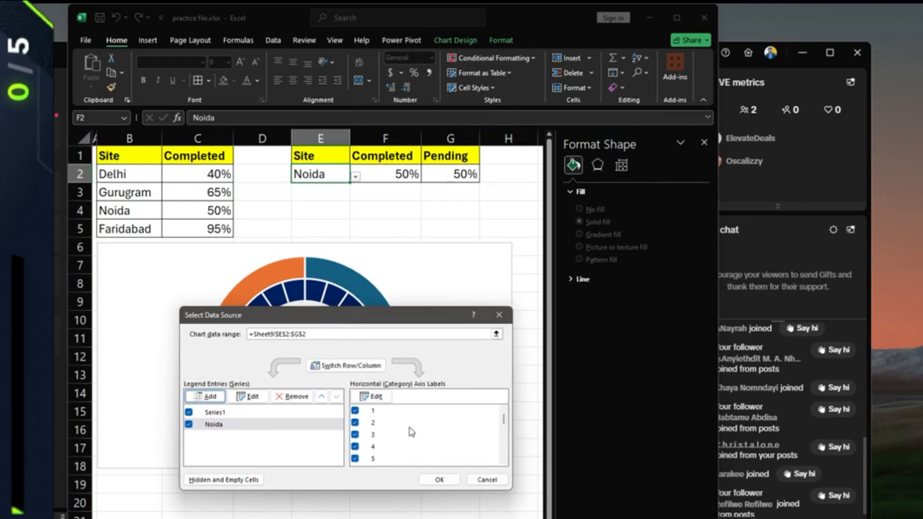
pyautogui.click(439, 480)
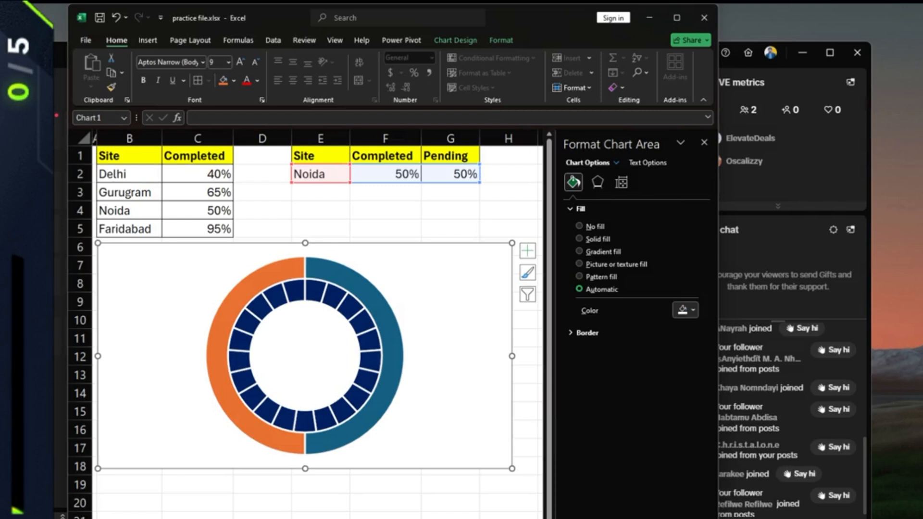
# - Put the Noida series on the Secondary Axis via Change Series Chart Type
pyautogui.click(345, 320)
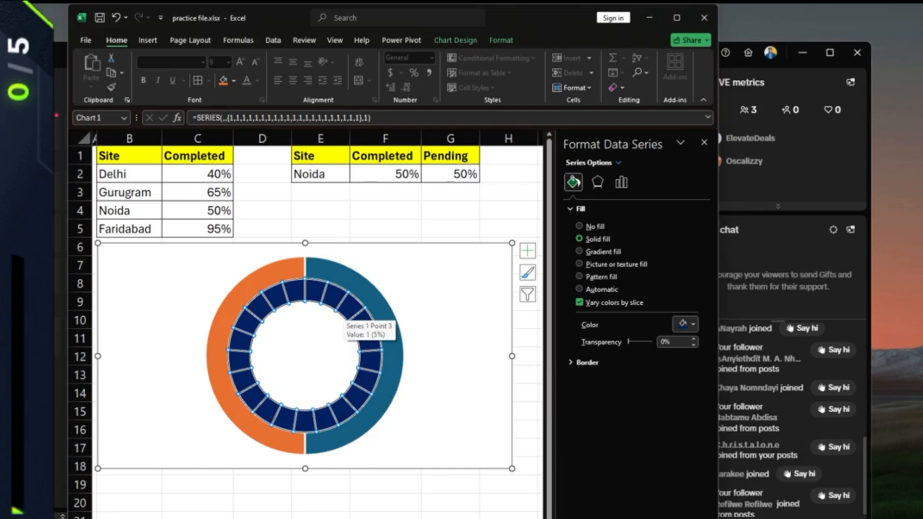
pyautogui.rightClick(345, 300)
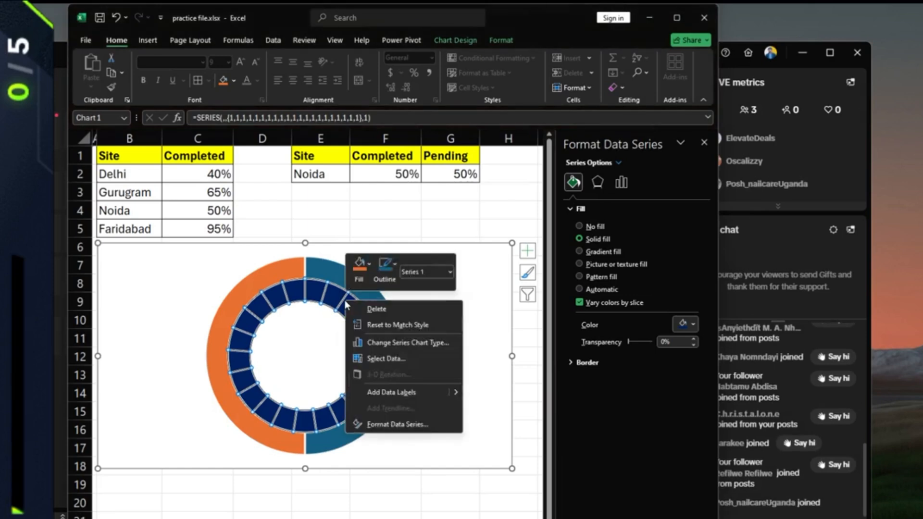
pyautogui.click(388, 344)
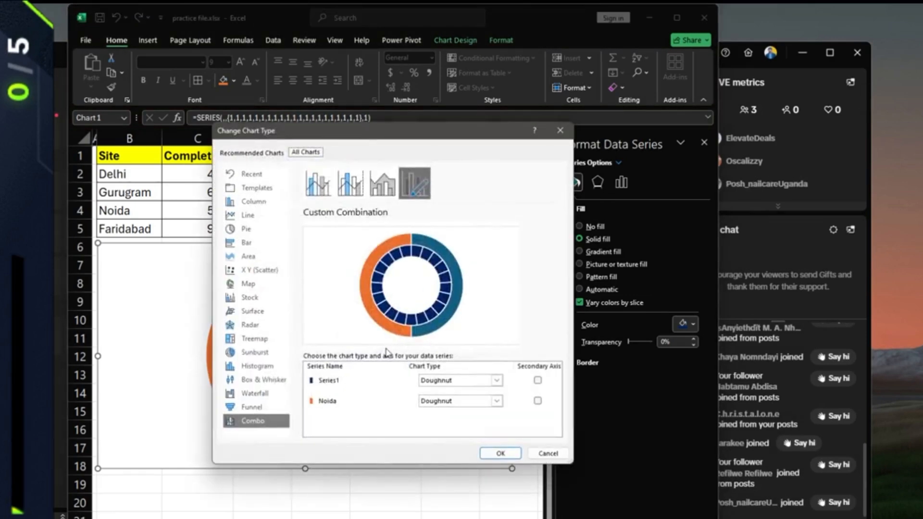
pyautogui.click(537, 401)
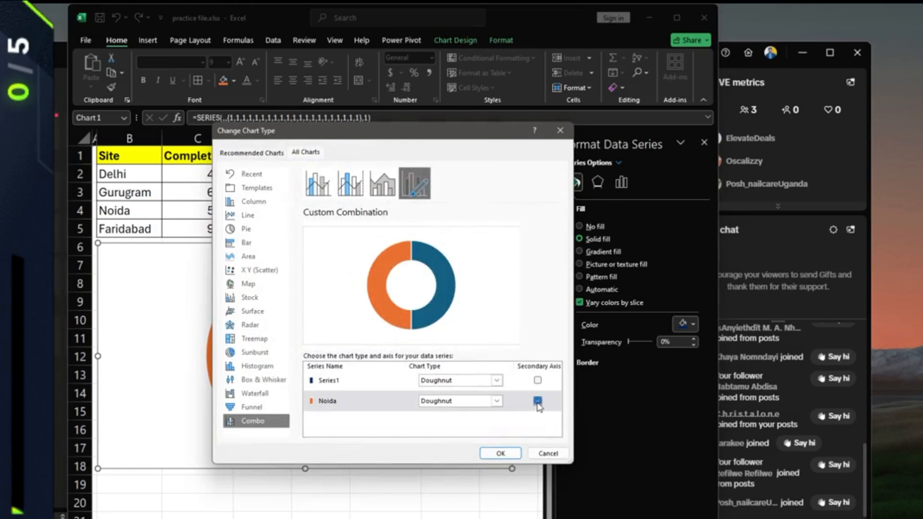
pyautogui.click(500, 453)
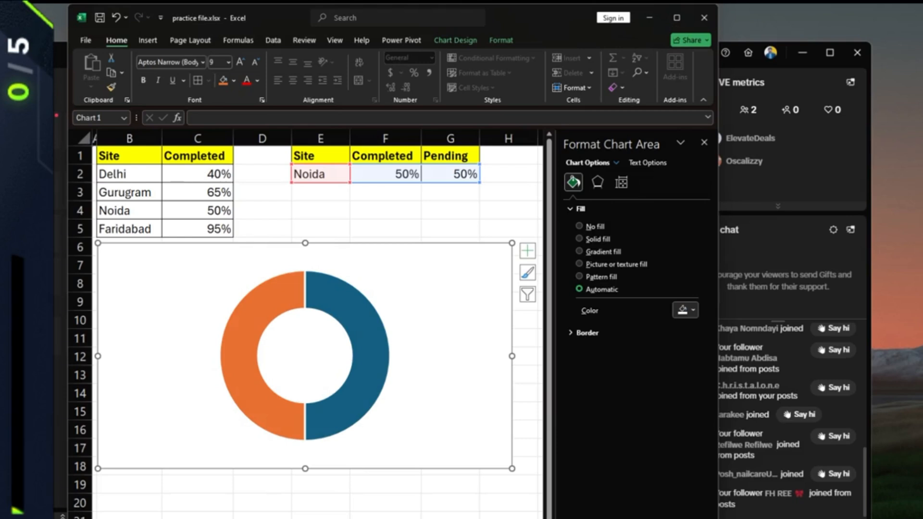
pyautogui.moveTo(363, 319); pyautogui.dragTo(437, 311)
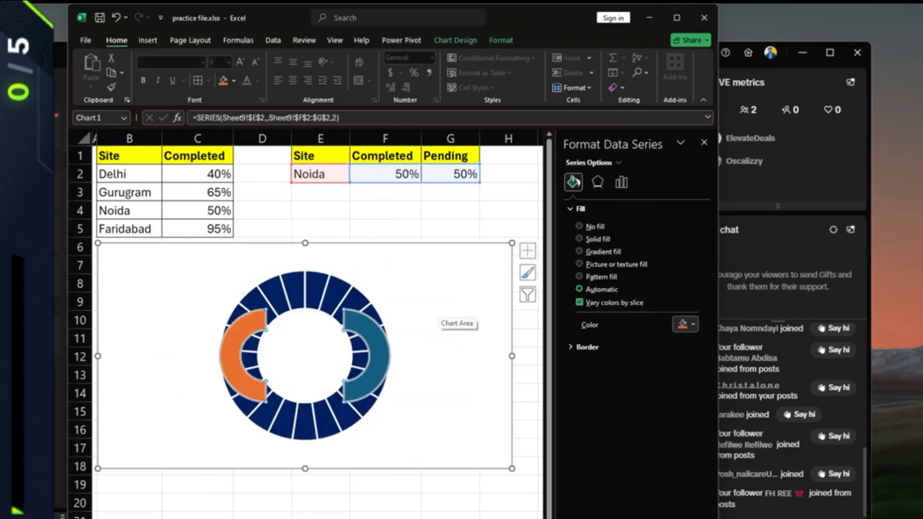
pyautogui.hotkey('ctrl', 'z')
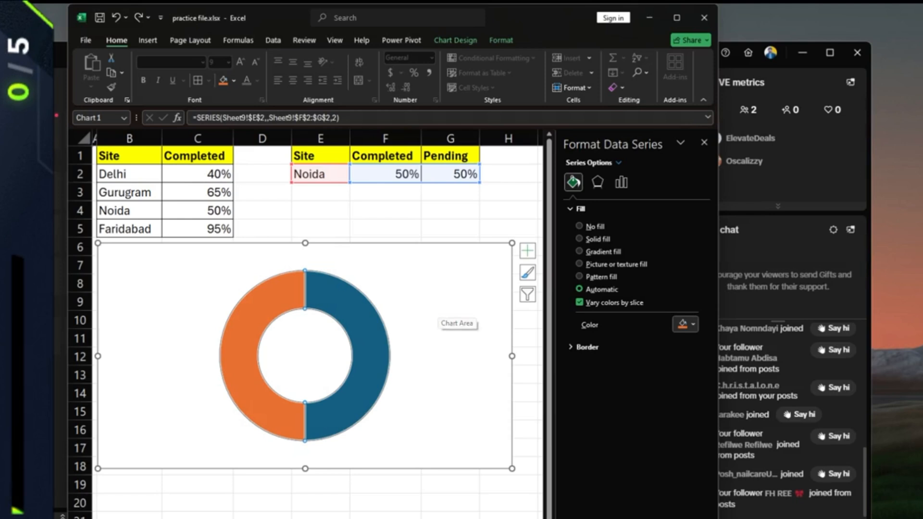
pyautogui.click(343, 175)
pyautogui.click(355, 177)
pyautogui.click(335, 218)
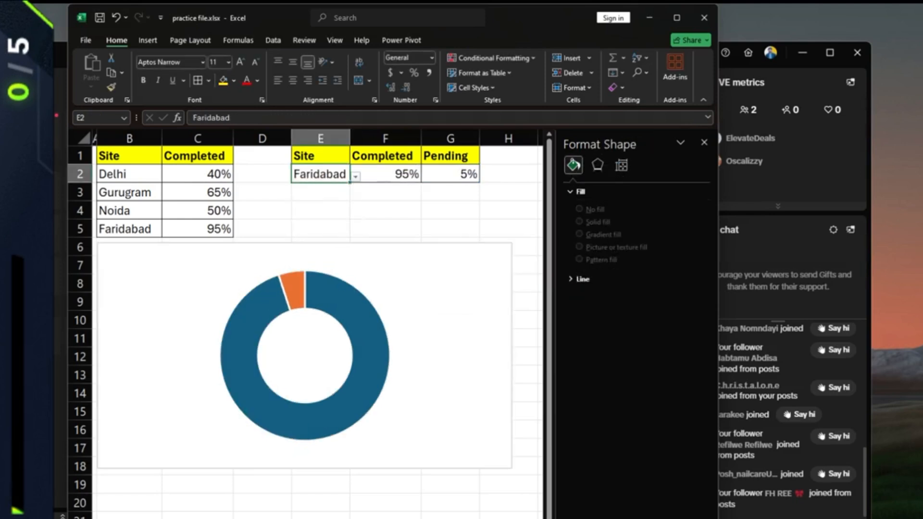
pyautogui.click(356, 176)
pyautogui.click(322, 199)
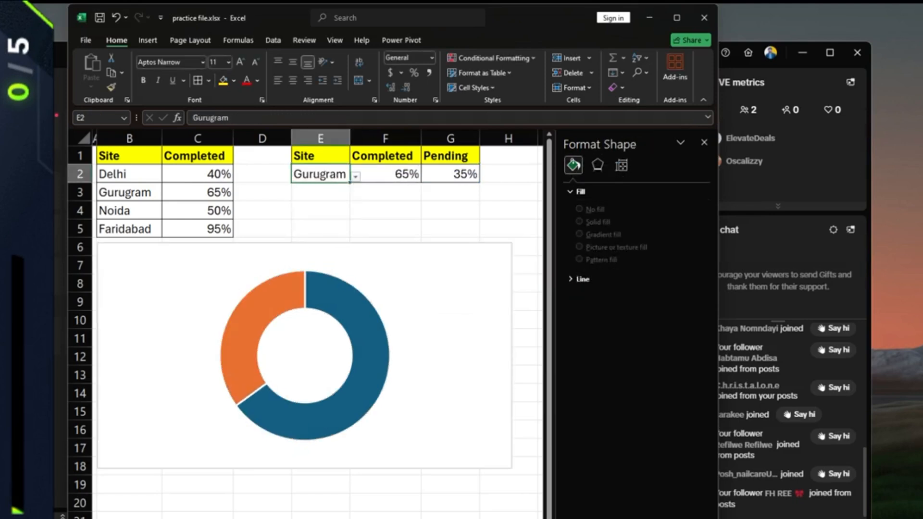
pyautogui.click(355, 177)
pyautogui.click(322, 189)
pyautogui.click(355, 177)
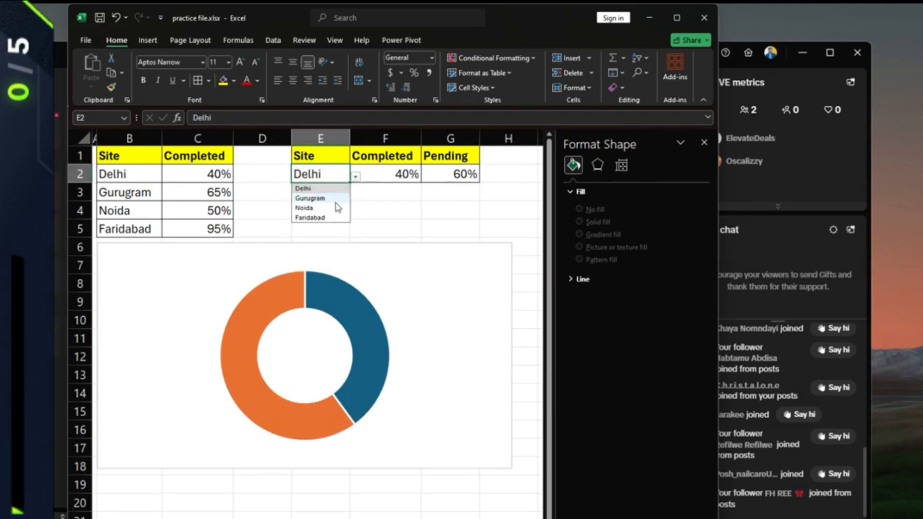
pyautogui.click(322, 209)
pyautogui.click(435, 288)
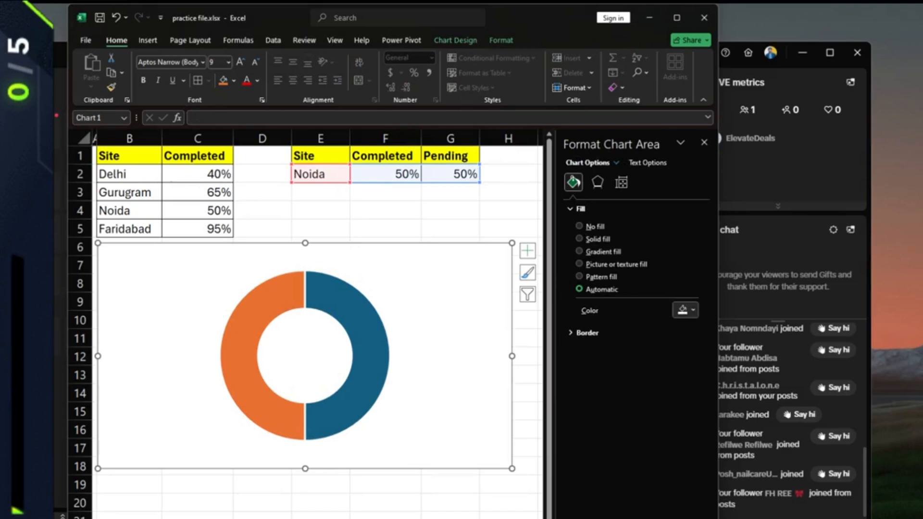
pyautogui.click(364, 332)
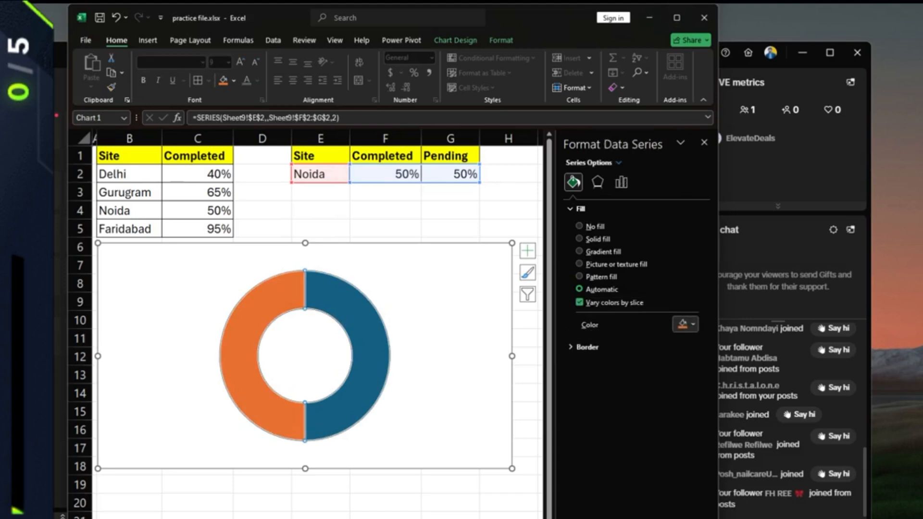
# - Open the fill colour choices under Fill & Line in Format Data Series for the Noida doughnut series
pyautogui.click(364, 332)
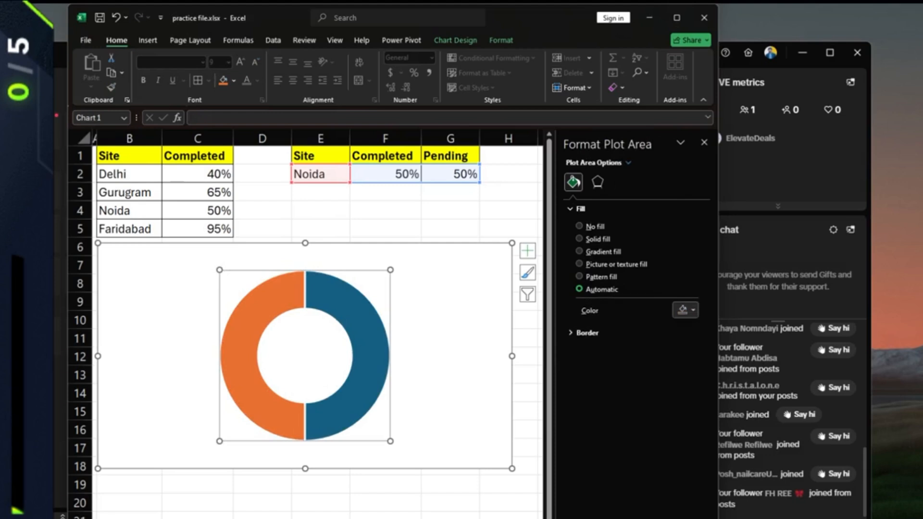
pyautogui.click(370, 348)
pyautogui.rightClick(274, 289)
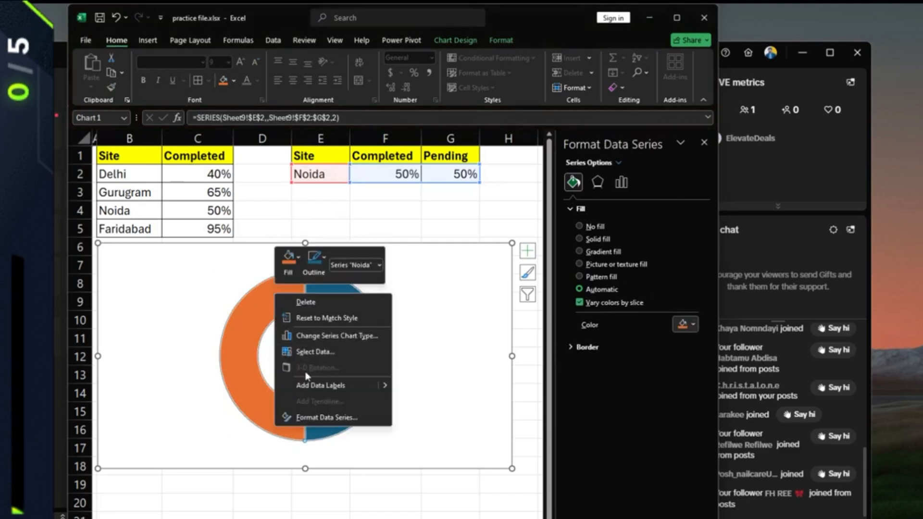
pyautogui.click(319, 415)
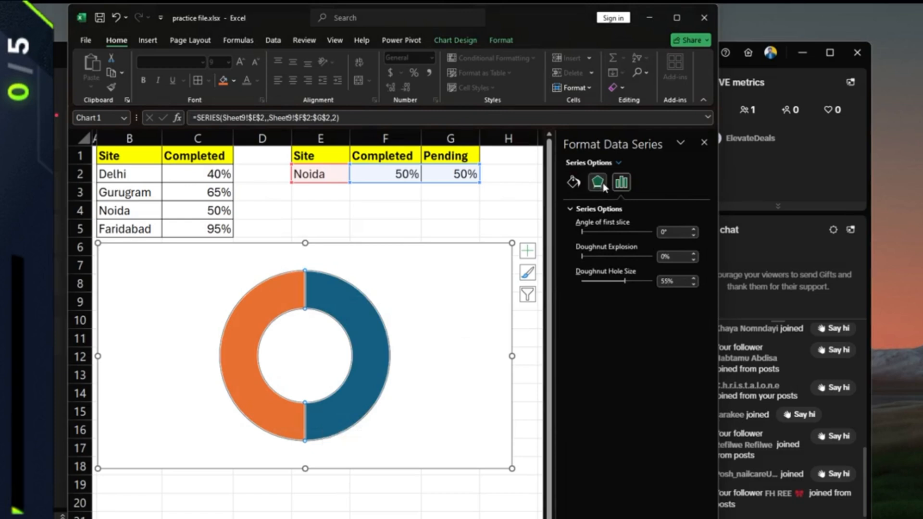
pyautogui.click(573, 188)
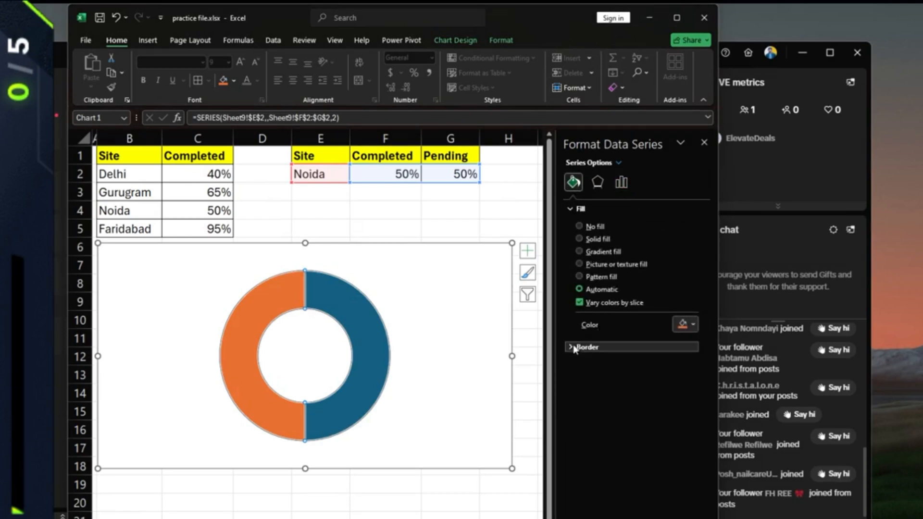
pyautogui.click(693, 325)
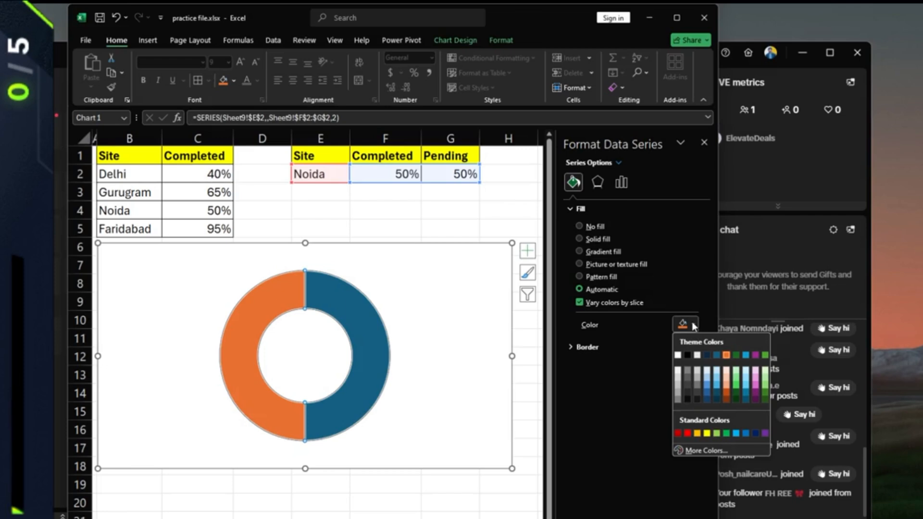
# - Give the whole doughnut series a solid light grey fill at 20% transparency
pyautogui.click(678, 355)
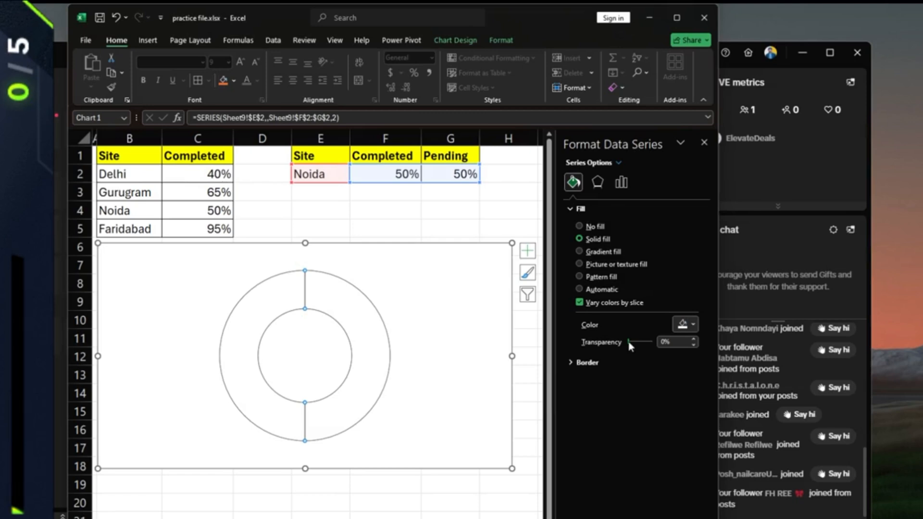
pyautogui.moveTo(630, 345); pyautogui.dragTo(648, 344)
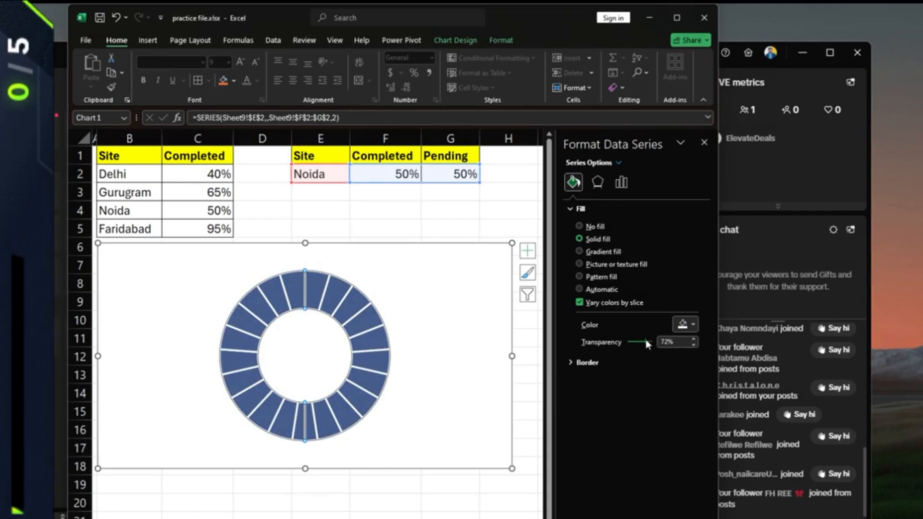
pyautogui.moveTo(645, 341); pyautogui.dragTo(633, 340)
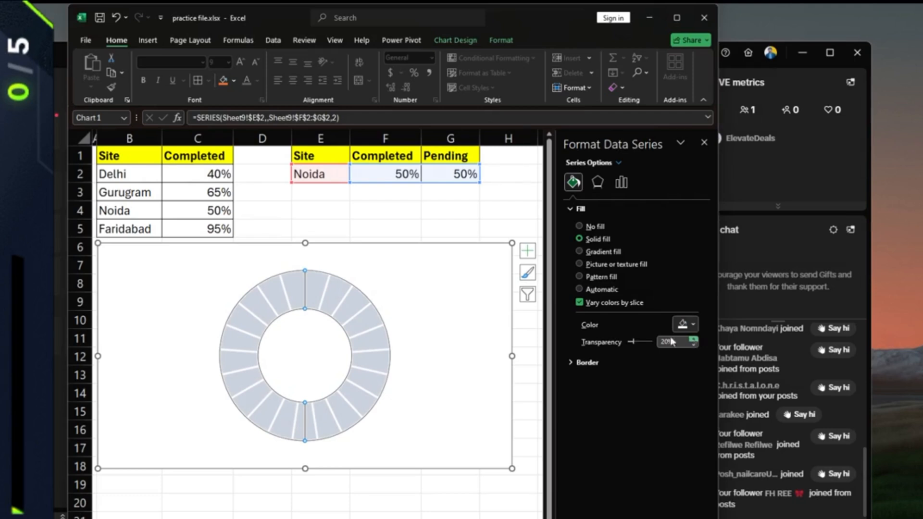
pyautogui.click(368, 347)
# - Undo the grey fill twice and turn the orange slice white
pyautogui.click(448, 307)
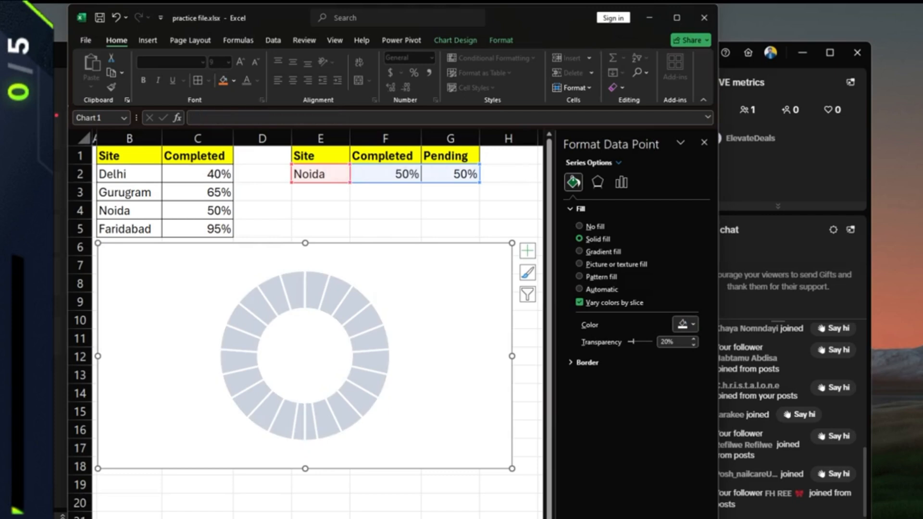
pyautogui.hotkey('ctrl', 'z')
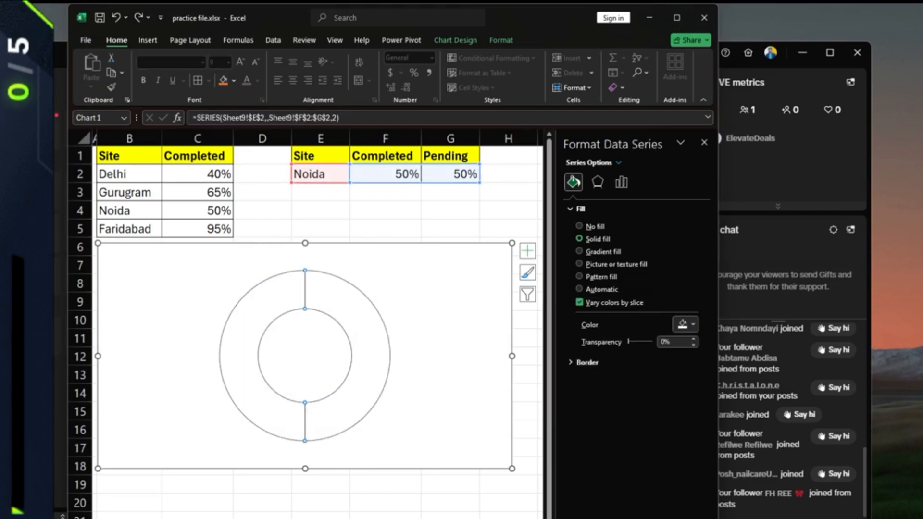
pyautogui.hotkey('ctrl', 'z')
pyautogui.click(246, 347)
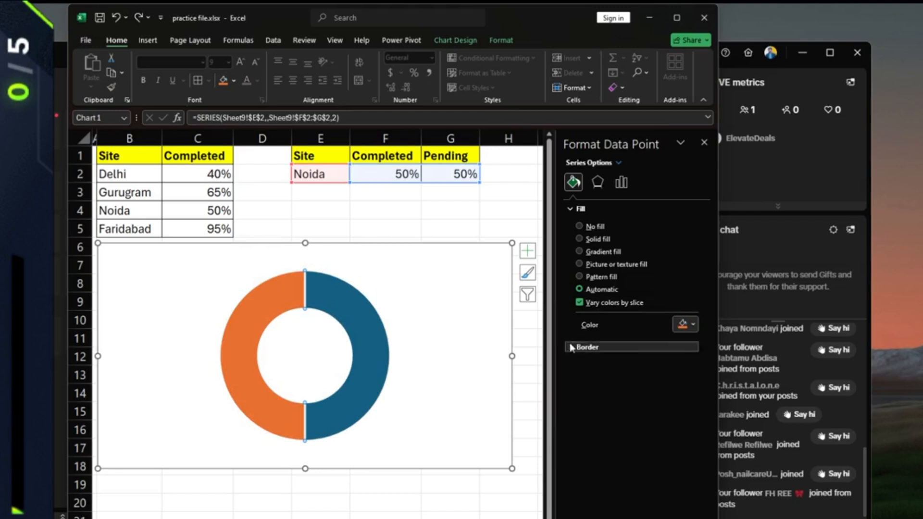
pyautogui.click(693, 325)
pyautogui.click(679, 355)
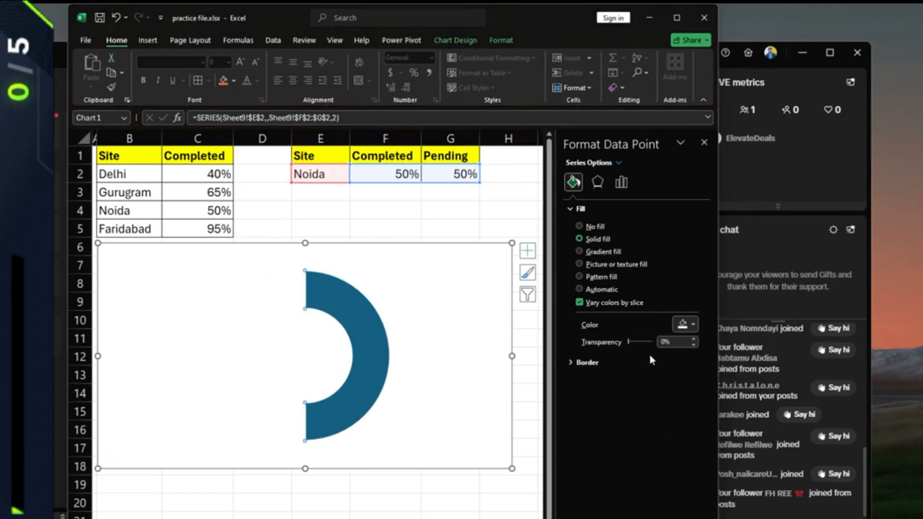
# - Fill the blue slice dark navy and close the formatting pane
pyautogui.click(381, 325)
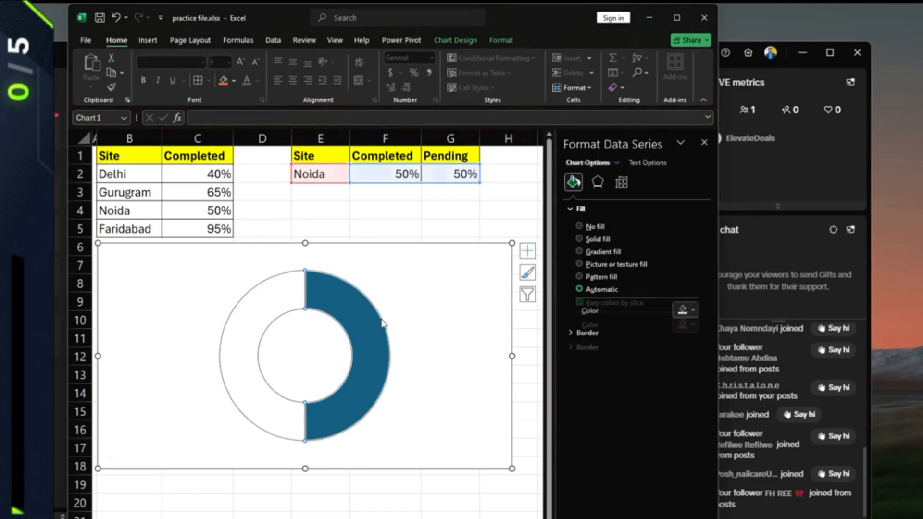
pyautogui.click(381, 324)
pyautogui.click(693, 325)
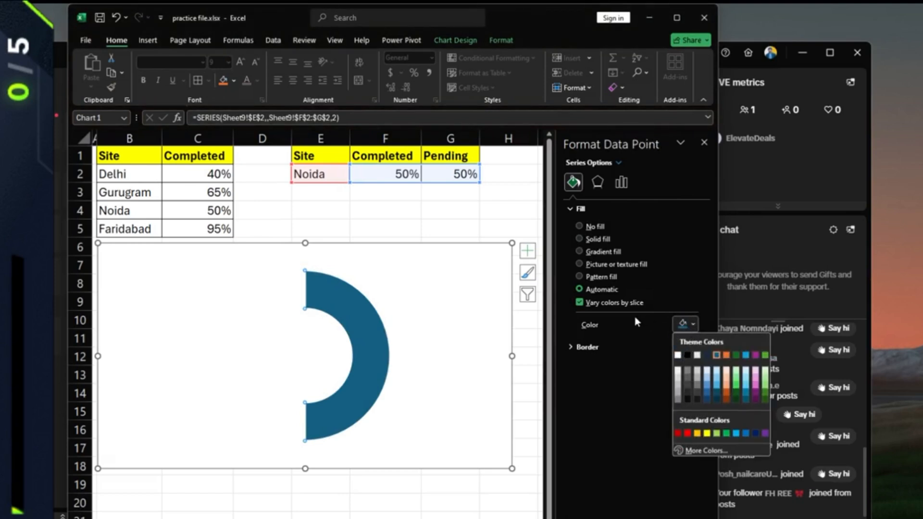
pyautogui.click(579, 226)
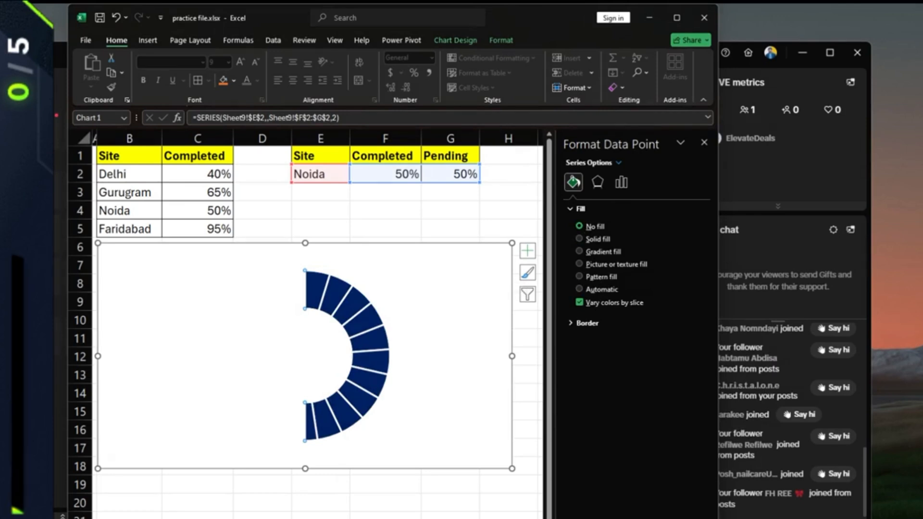
pyautogui.click(705, 142)
pyautogui.click(385, 229)
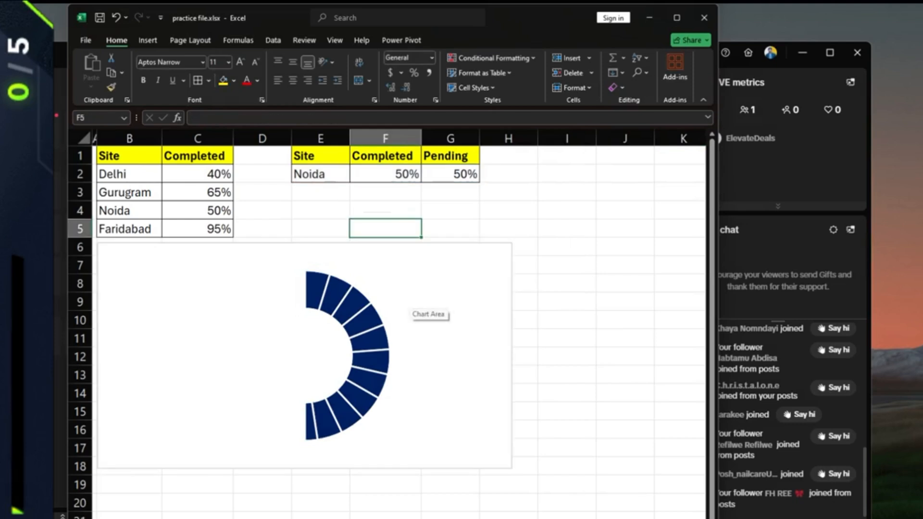
# - Narrow the chart and draw a 0.27" by 1.2" rounded rectangle above it
pyautogui.click(412, 309)
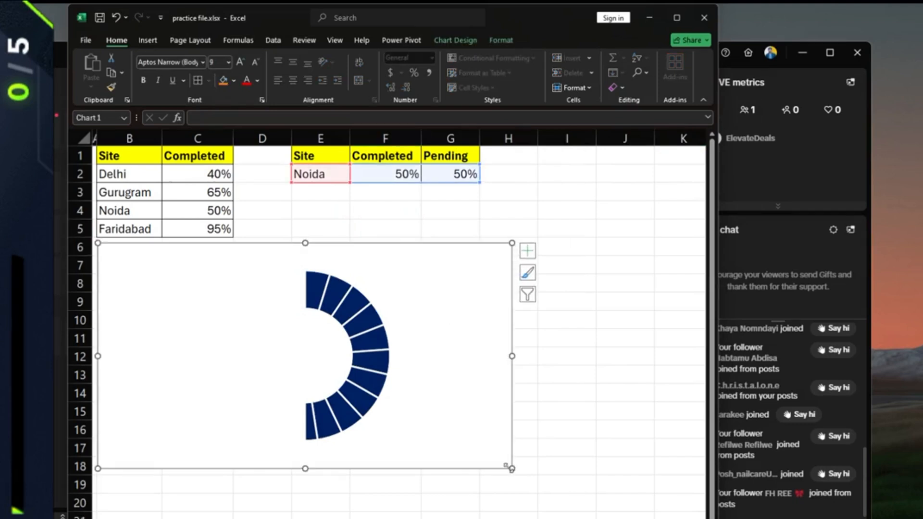
pyautogui.moveTo(512, 468); pyautogui.dragTo(485, 469)
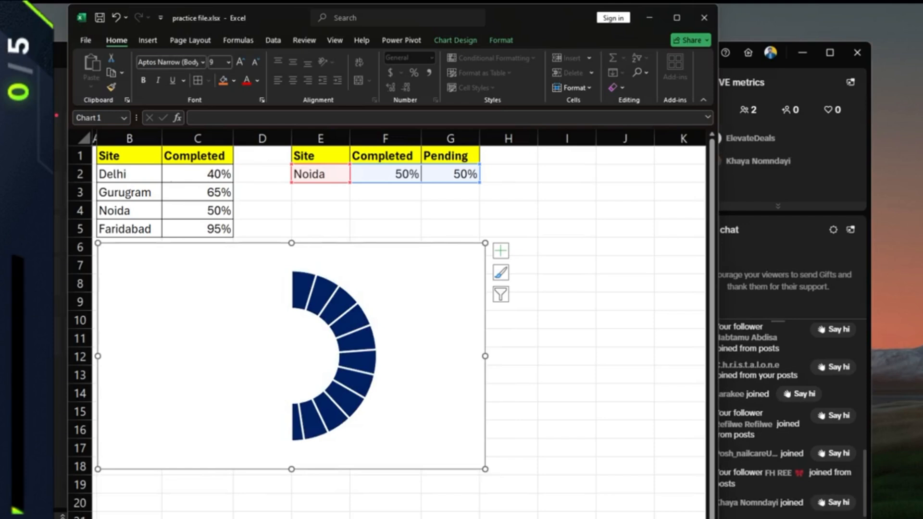
pyautogui.click(149, 40)
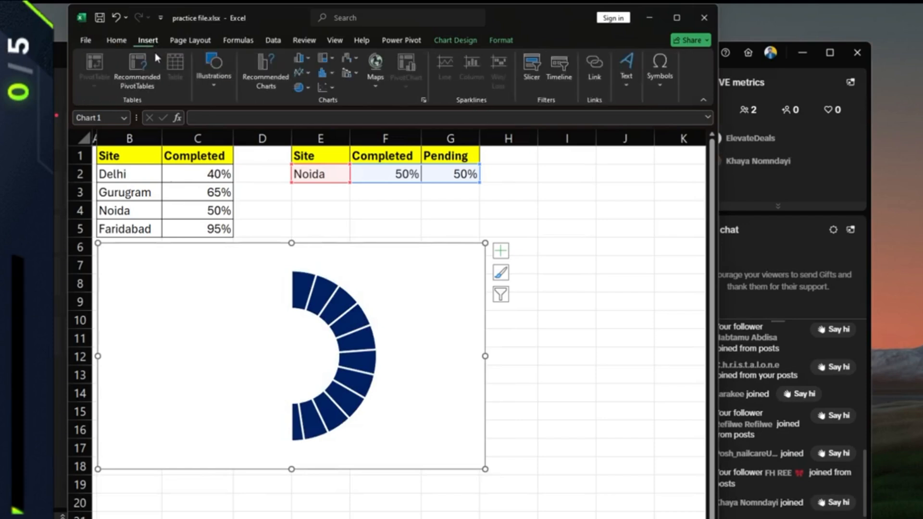
pyautogui.click(221, 84)
pyautogui.click(235, 124)
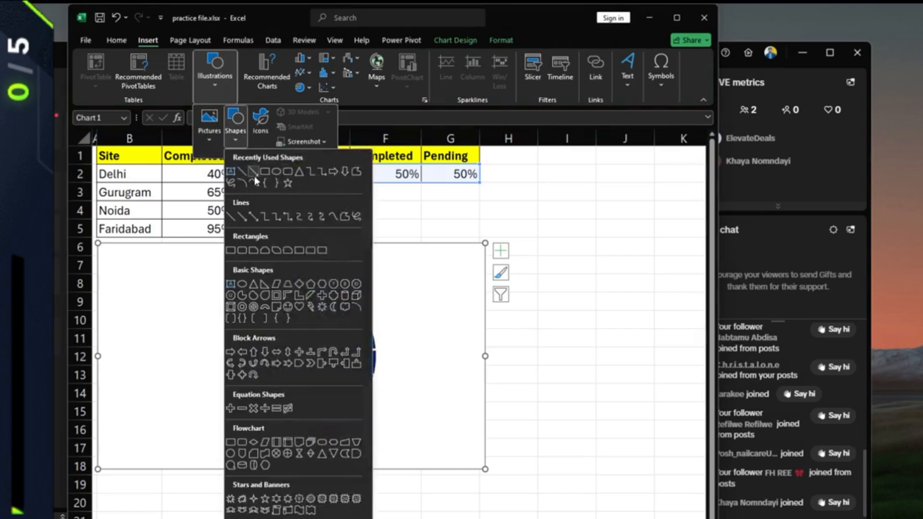
pyautogui.click(288, 173)
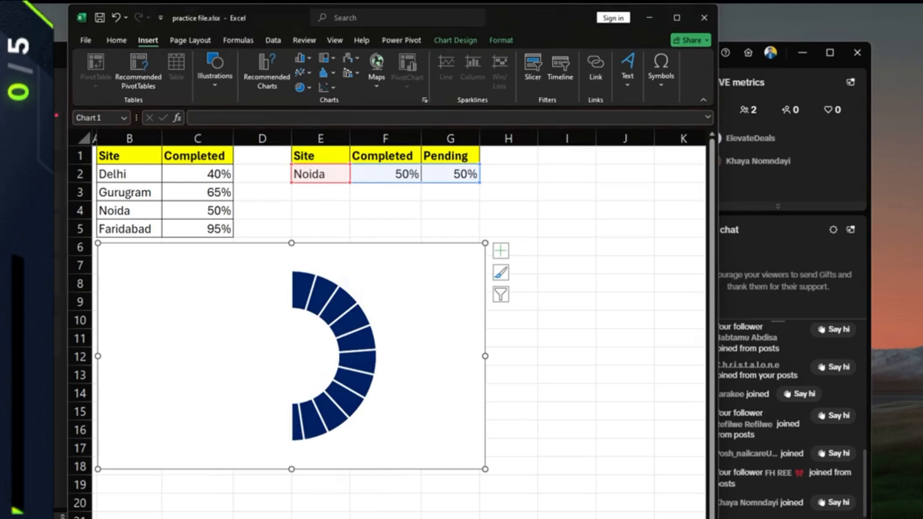
pyautogui.moveTo(244, 231); pyautogui.dragTo(350, 256)
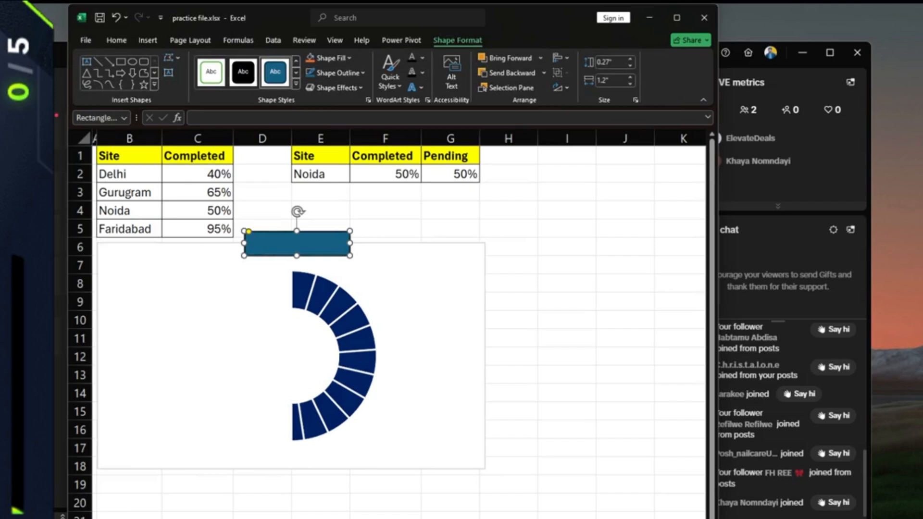
pyautogui.write('=')
pyautogui.click(320, 174)
pyautogui.click(289, 245)
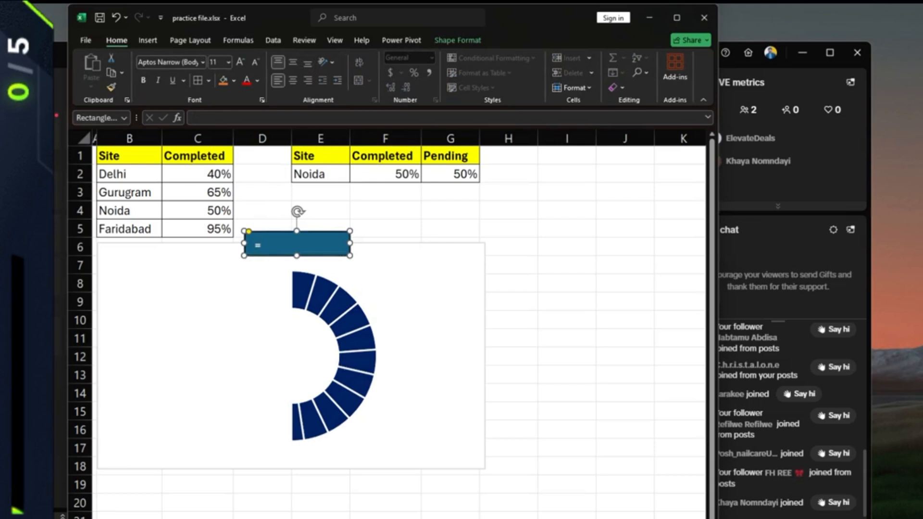
pyautogui.click(321, 174)
pyautogui.doubleClick(289, 245)
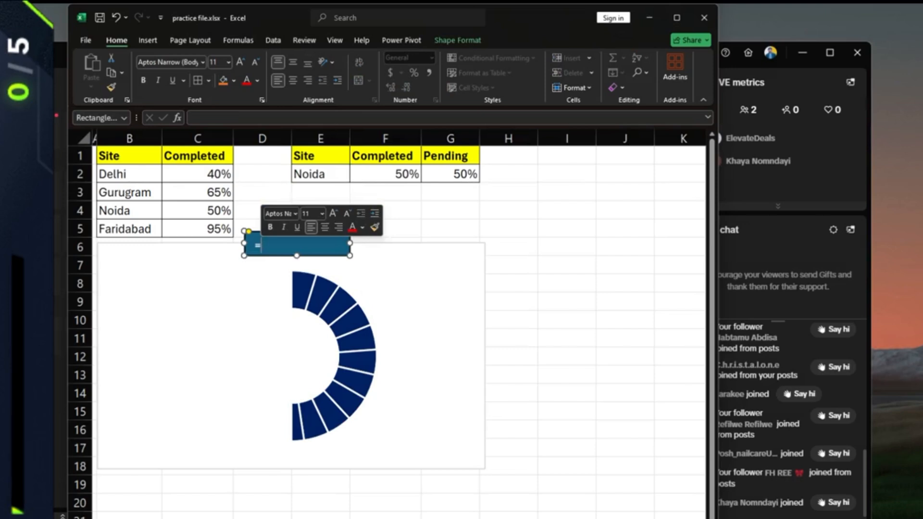
pyautogui.press('BackSpace')
pyautogui.write('=')
pyautogui.click(320, 174)
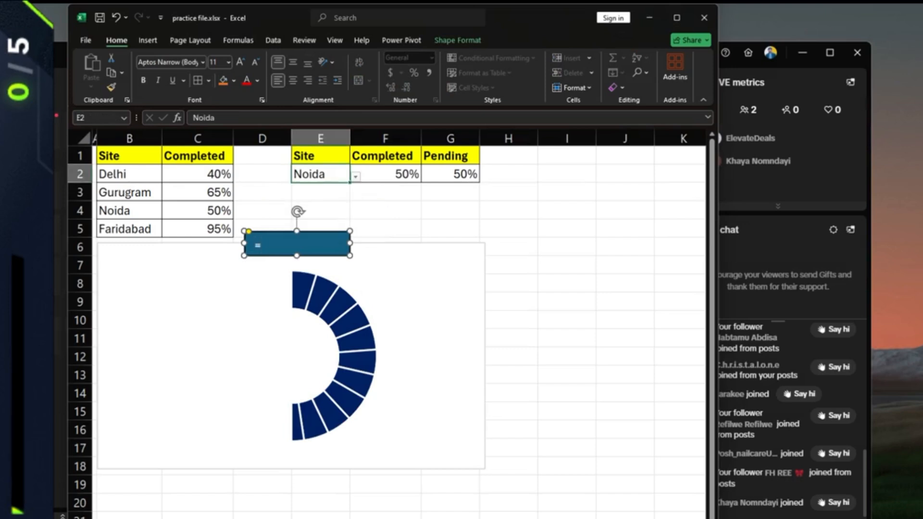
pyautogui.click(270, 245)
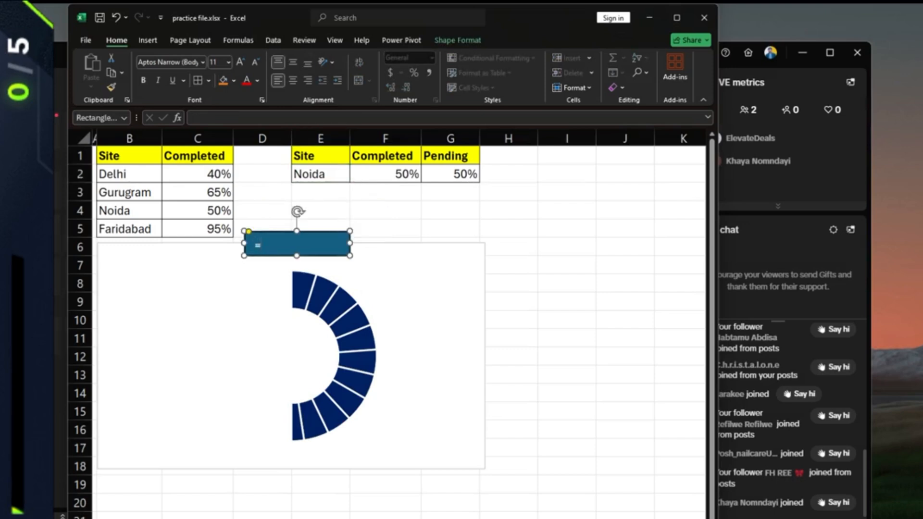
pyautogui.press('BackSpace')
pyautogui.click(332, 175)
pyautogui.doubleClick(289, 245)
pyautogui.write('=')
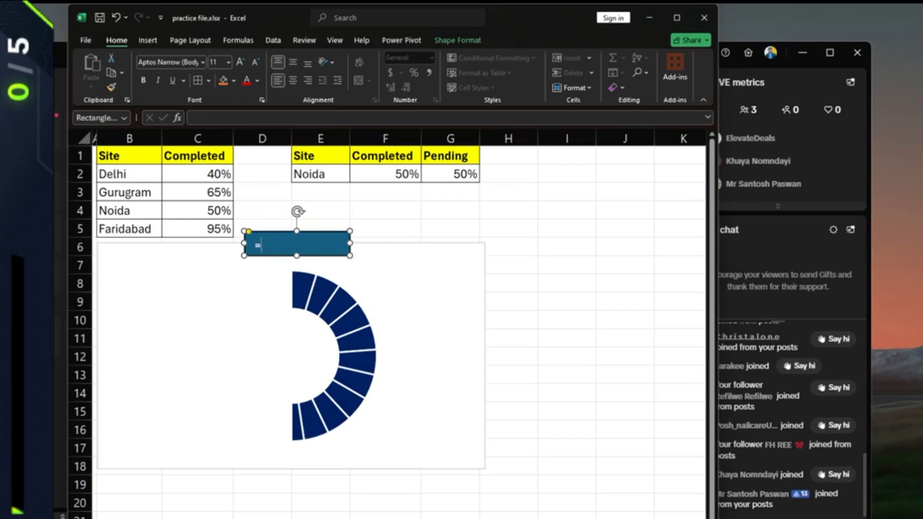
pyautogui.write('E$')
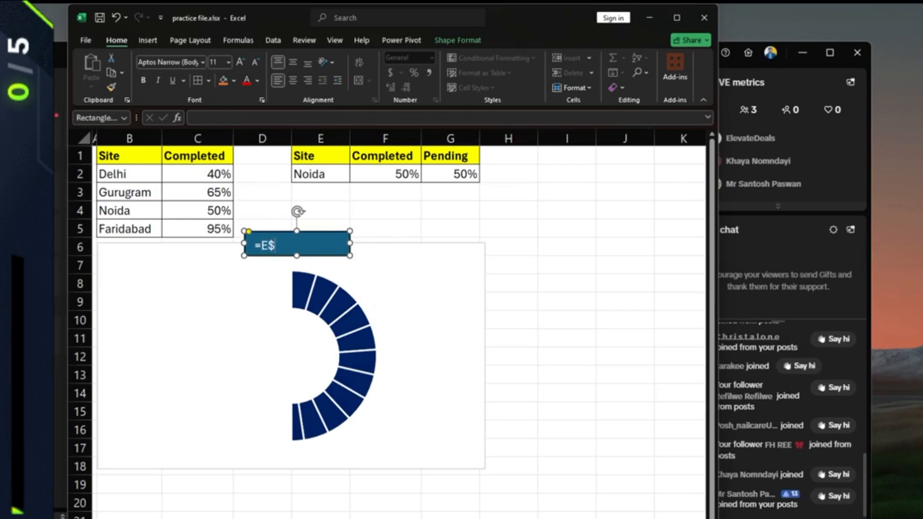
pyautogui.press('BackSpace')
pyautogui.press('BackSpace')
pyautogui.write('$E')
pyautogui.write('$@')
pyautogui.press('BackSpace')
pyautogui.write('2')
pyautogui.click(385, 210)
pyautogui.click(307, 245)
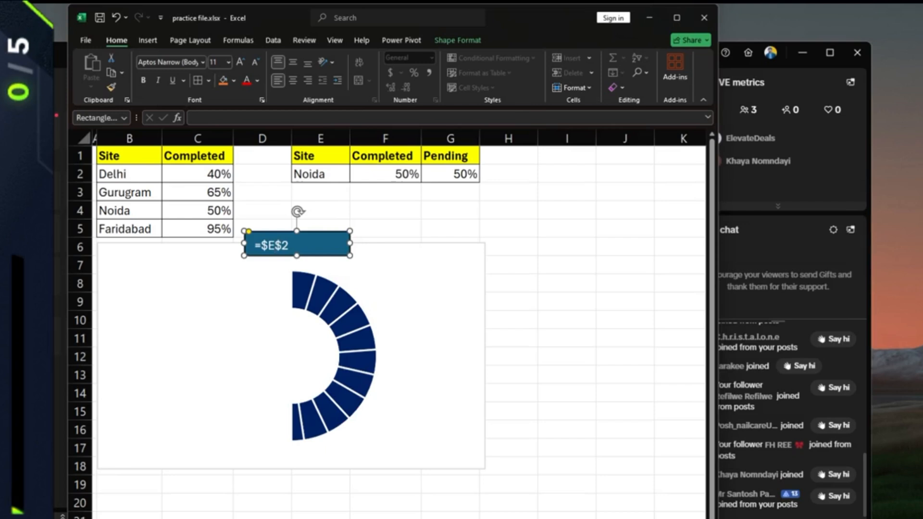
pyautogui.click(386, 210)
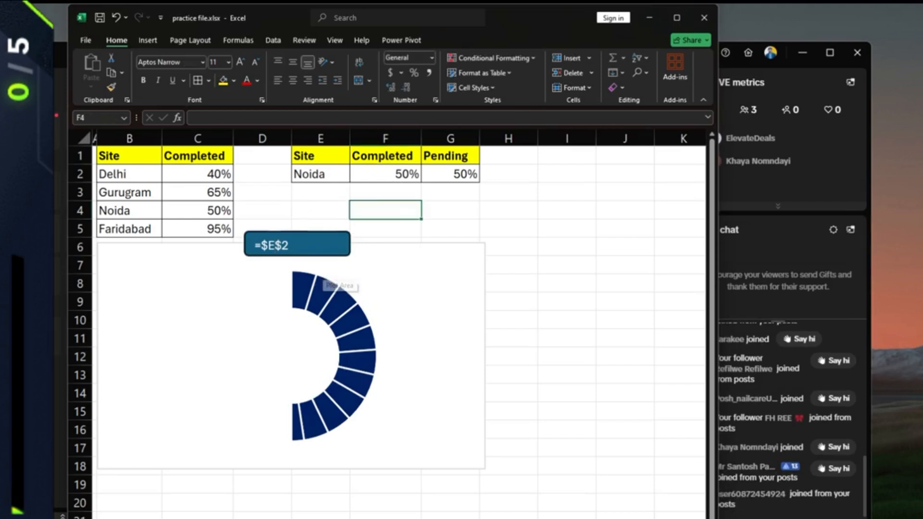
pyautogui.click(313, 244)
pyautogui.press('BackSpace')
pyautogui.press('BackSpace')
pyautogui.press('BackSpace')
pyautogui.press('BackSpace')
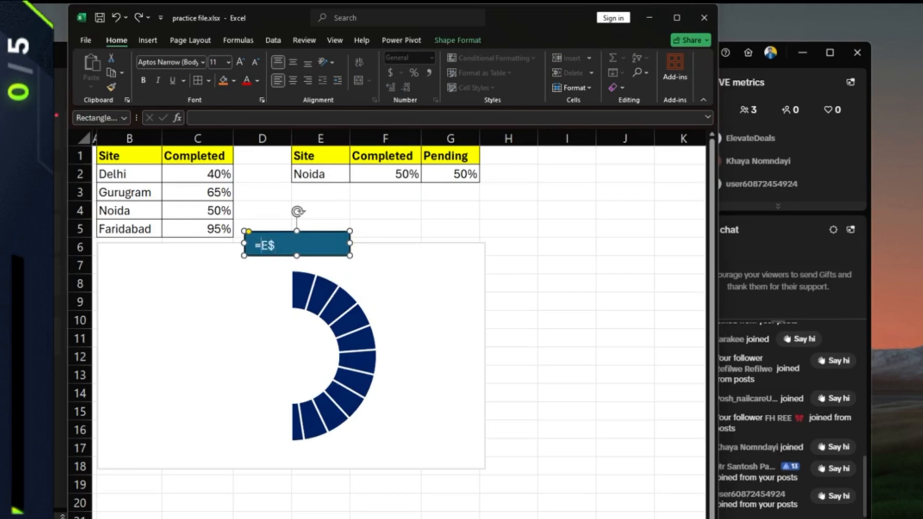
pyautogui.hotkey('ctrl', 'z')
pyautogui.hotkey('ctrl', 'z')
pyautogui.hotkey('ctrl', 'z')
pyautogui.hotkey('ctrl', 'y')
pyautogui.hotkey('ctrl', 'y')
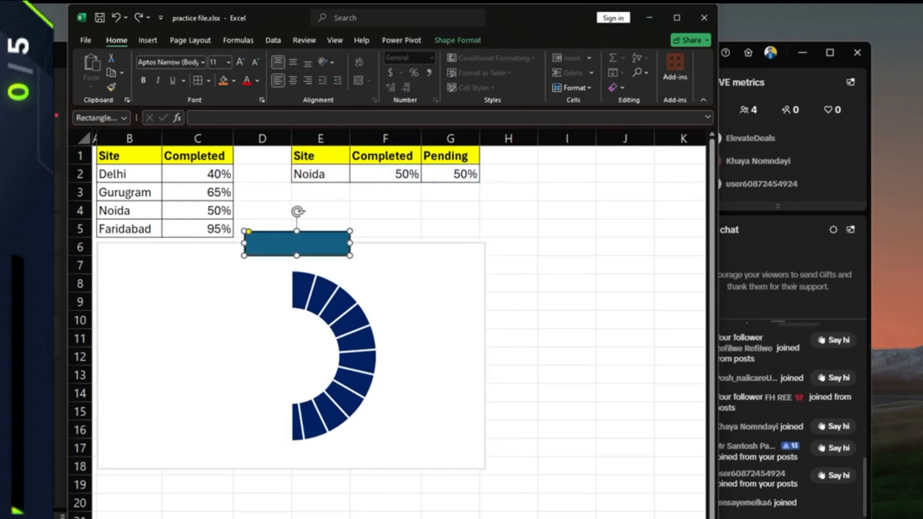
pyautogui.press('Escape')
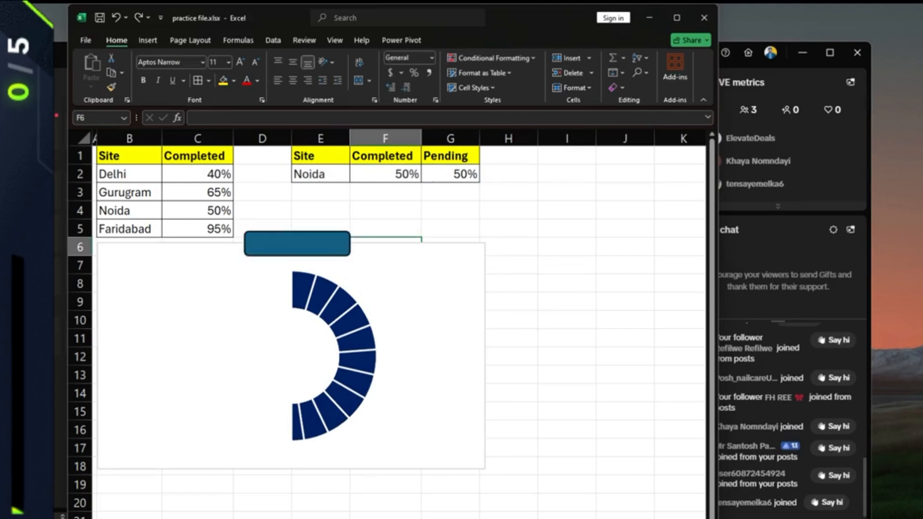
pyautogui.click(297, 244)
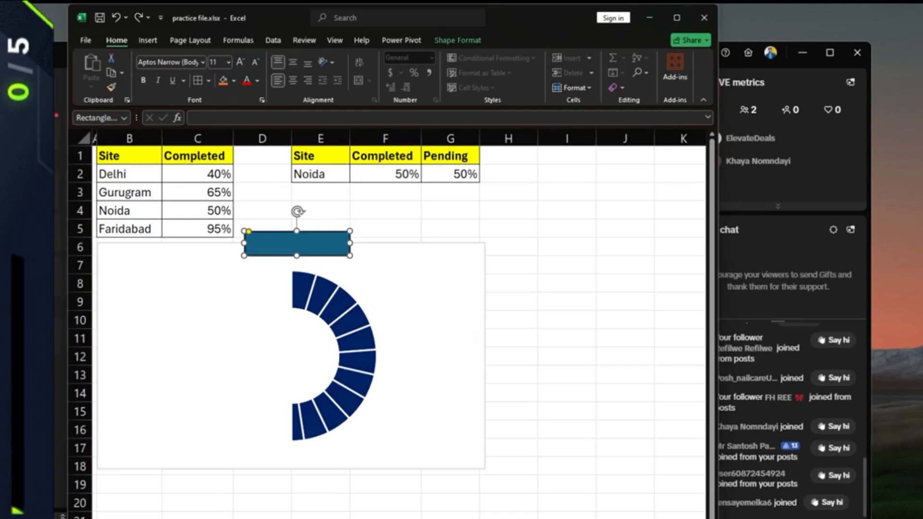
# - Link the rounded rectangle to cell E2 with =$E$2 so it shows Noida
pyautogui.write('=')
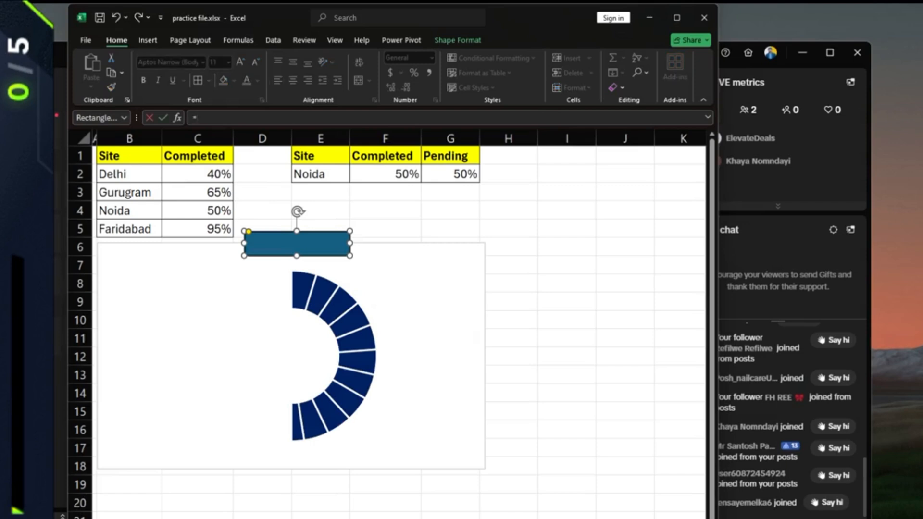
pyautogui.click(320, 174)
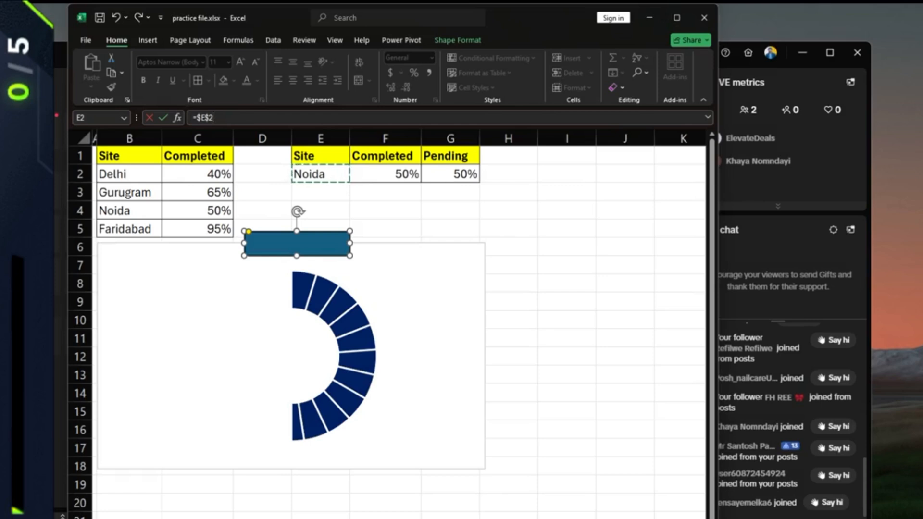
pyautogui.press('Return')
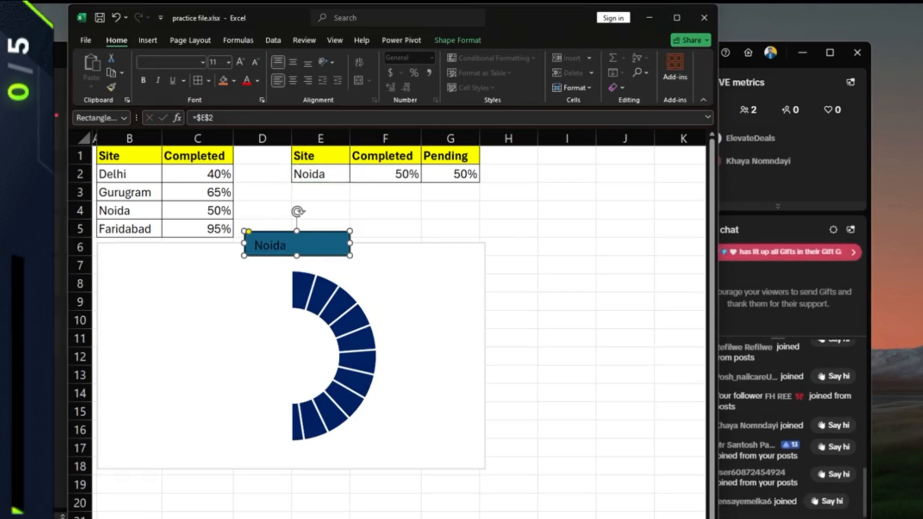
# - Make the label text centred, white and bold
pyautogui.click(320, 174)
pyautogui.click(296, 245)
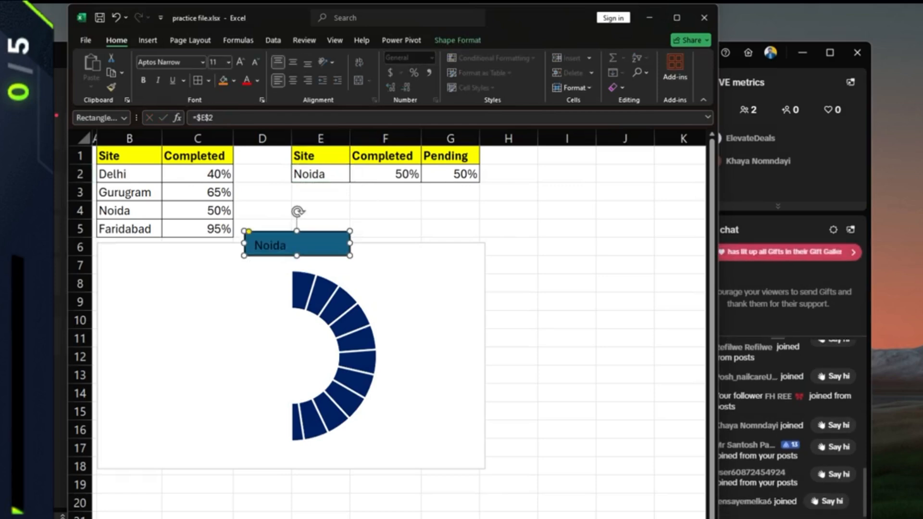
pyautogui.click(296, 86)
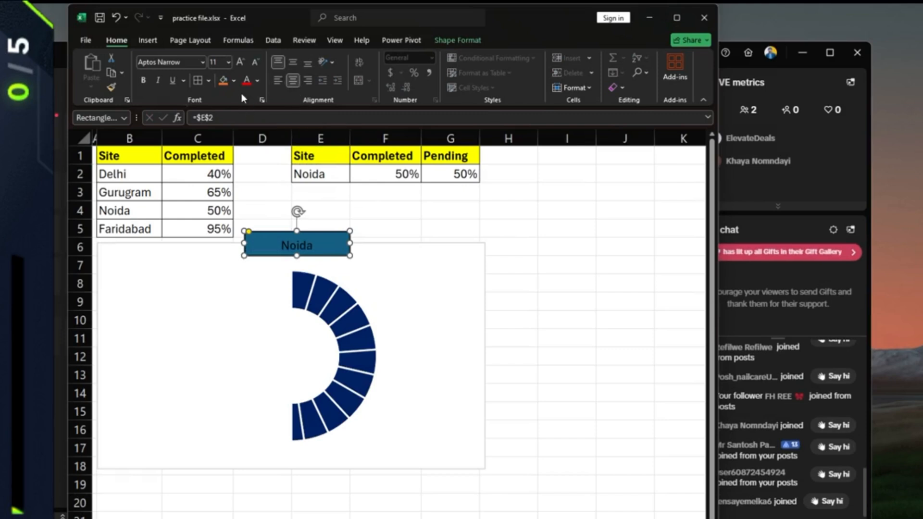
pyautogui.click(257, 81)
pyautogui.click(248, 124)
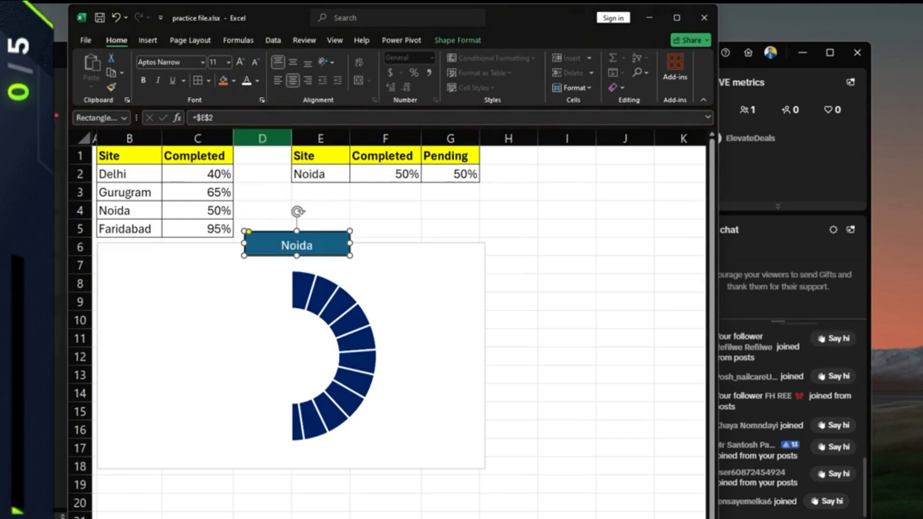
pyautogui.click(143, 80)
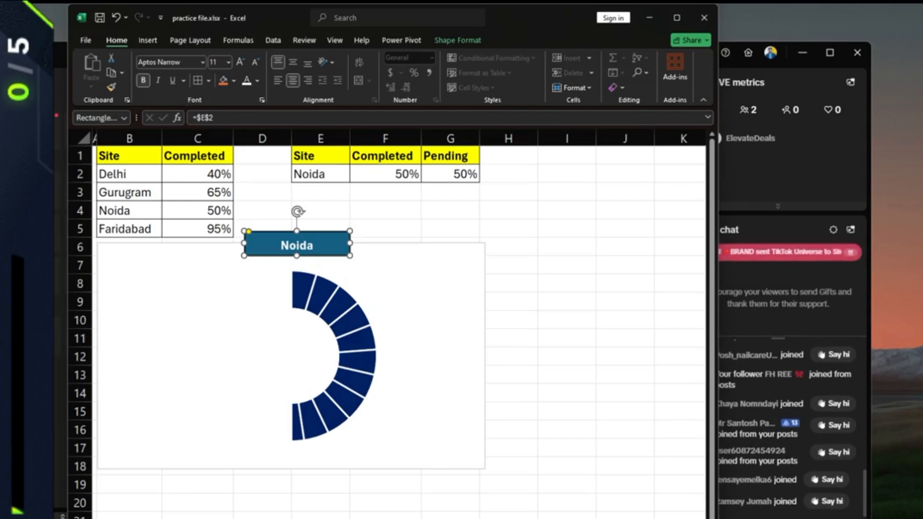
# - Browse the font list, then fill the Noida label box Dark Blue
pyautogui.click(202, 62)
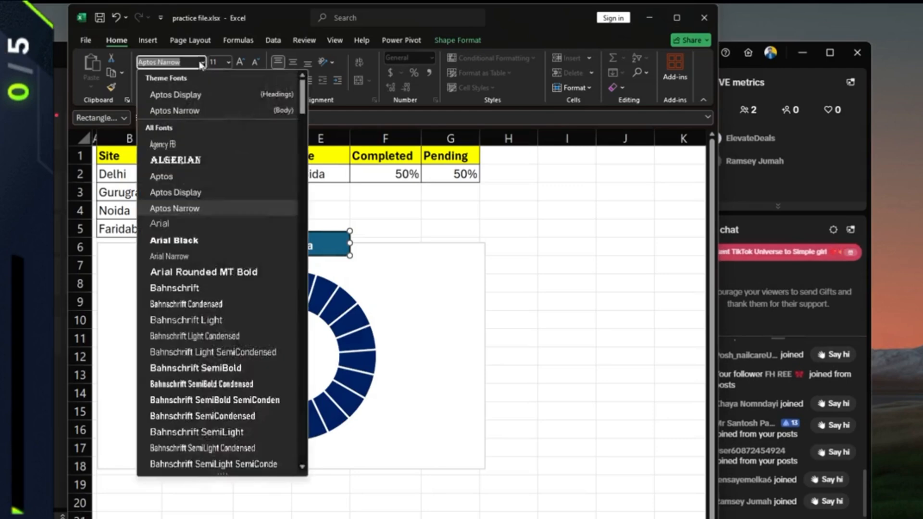
pyautogui.scroll(-8, 189, 283)
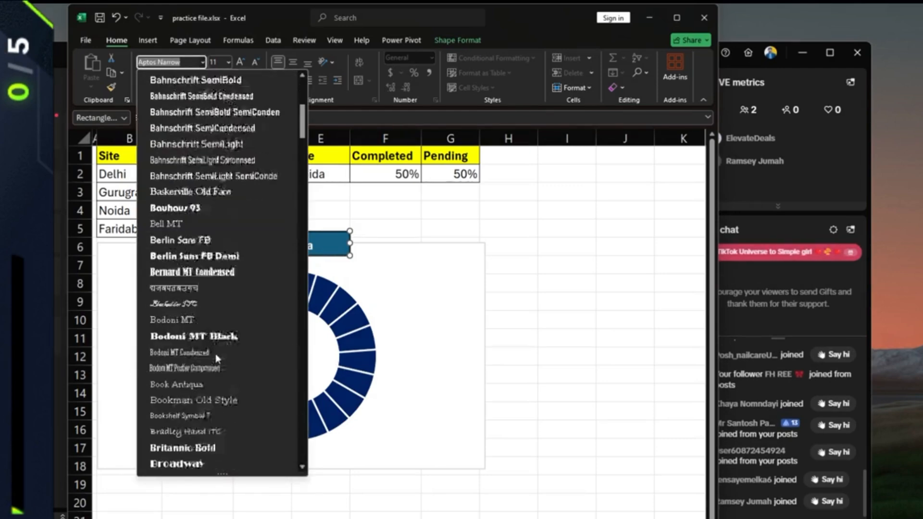
pyautogui.scroll(-2, 217, 359)
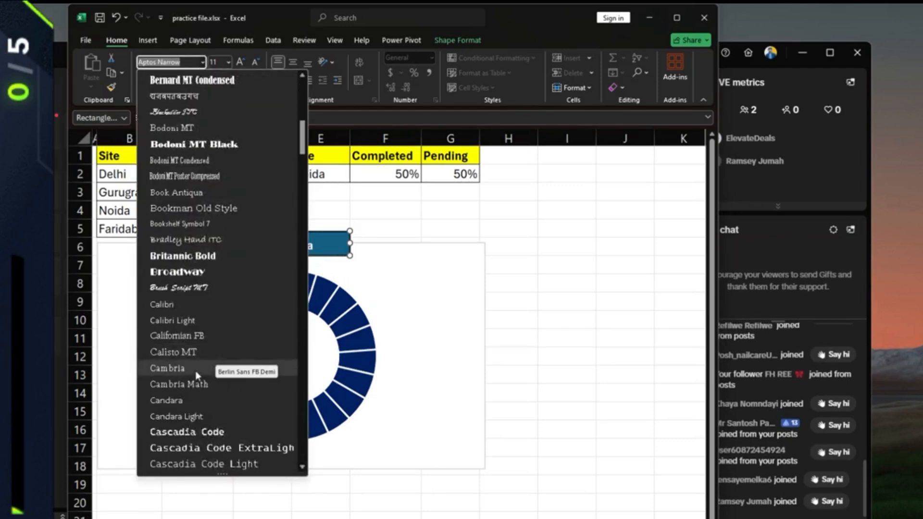
pyautogui.click(218, 421)
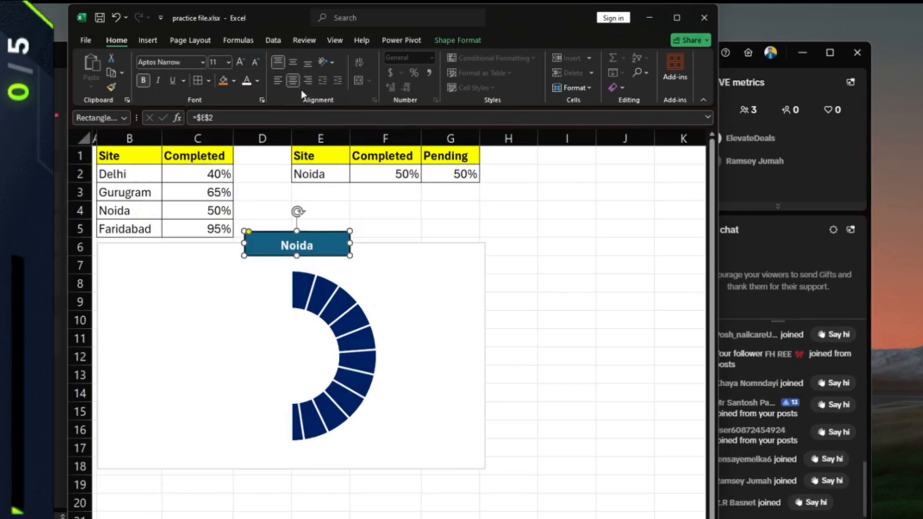
pyautogui.click(234, 81)
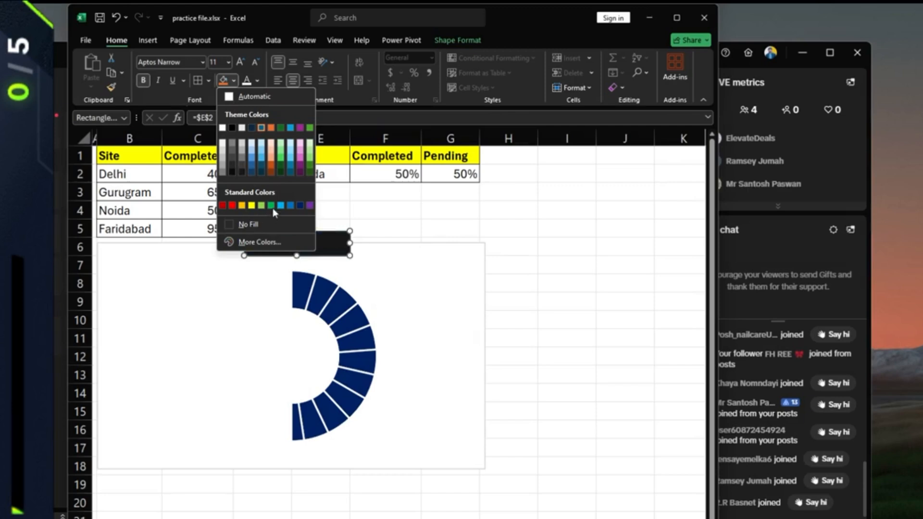
pyautogui.click(300, 206)
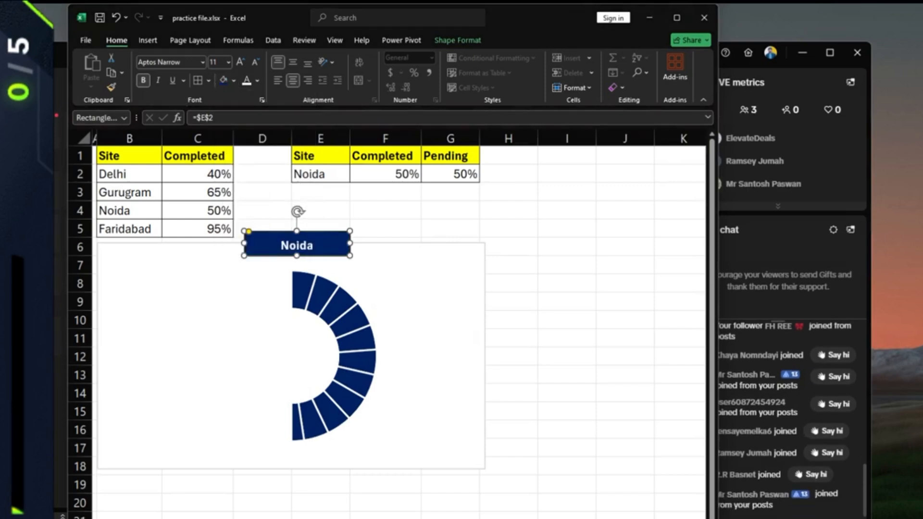
pyautogui.click(386, 211)
# - Test the E2 site picker with Gurugram, Faridabad, then Delhi (40% completed)
pyautogui.click(292, 244)
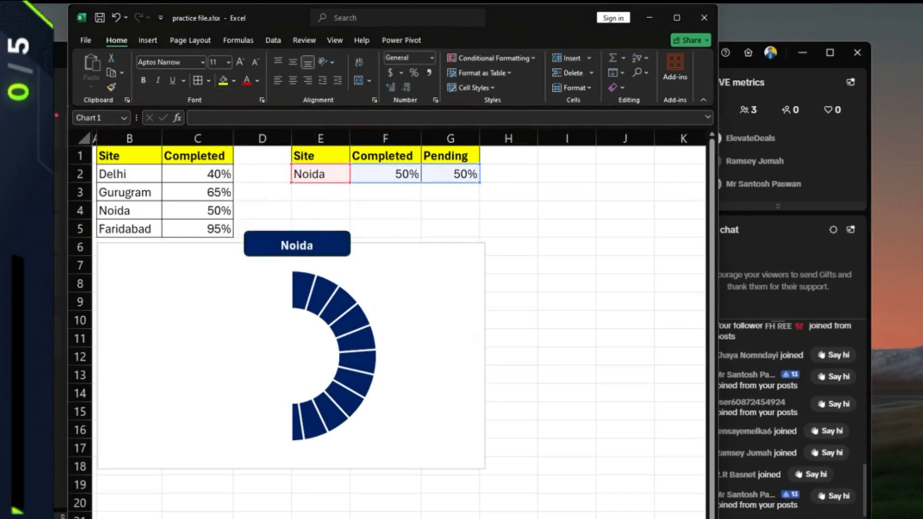
pyautogui.click(511, 320)
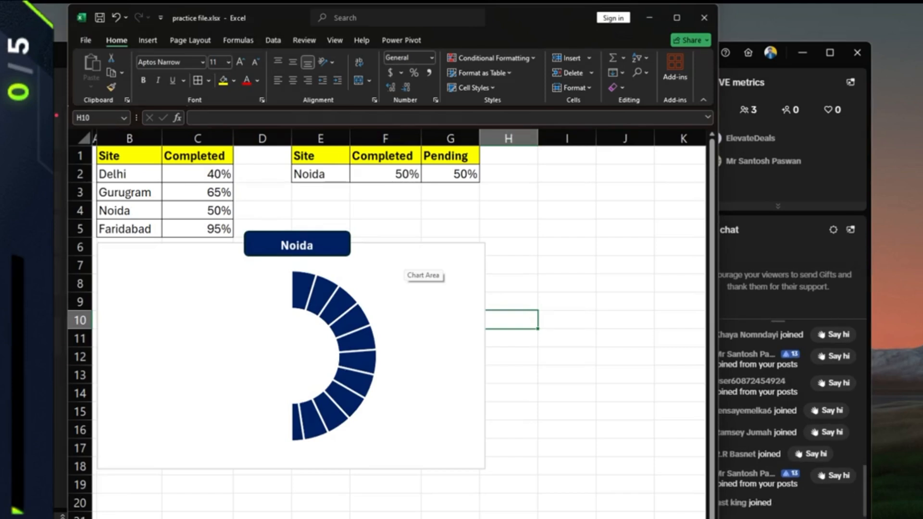
pyautogui.click(332, 174)
pyautogui.click(355, 177)
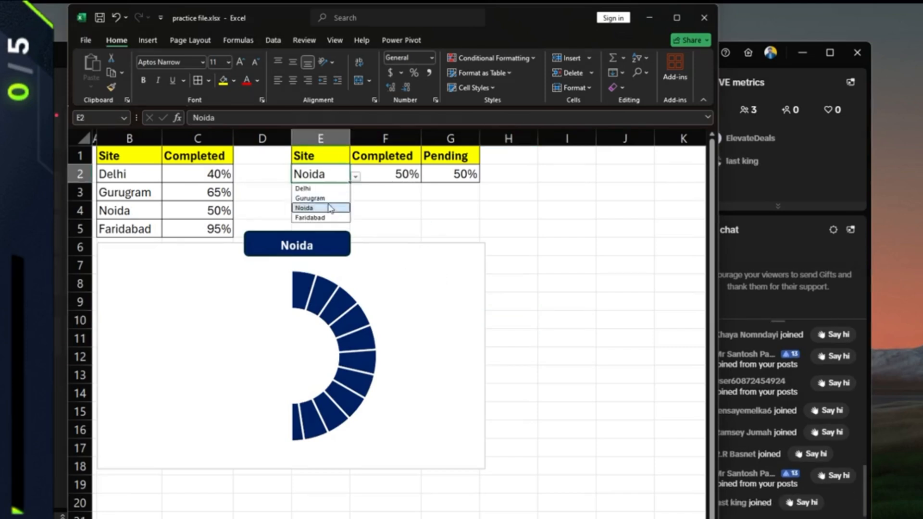
pyautogui.click(310, 198)
pyautogui.click(357, 178)
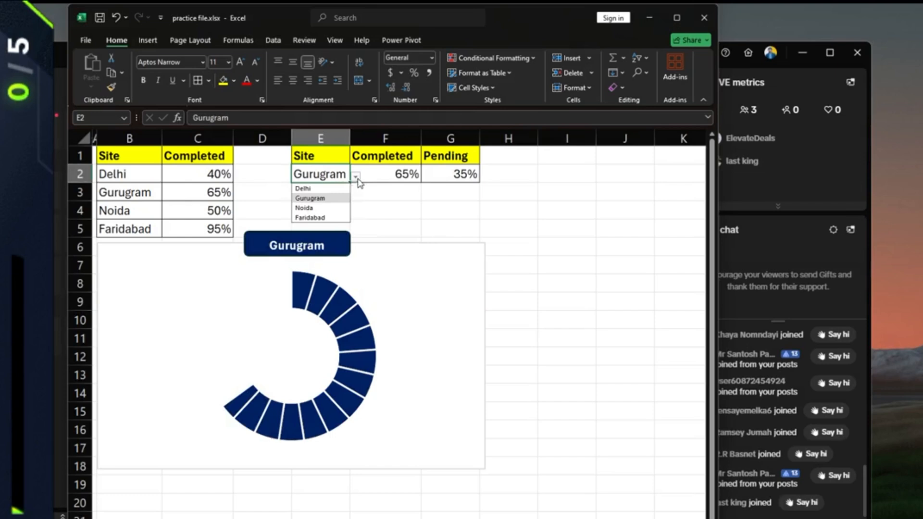
pyautogui.click(315, 218)
pyautogui.click(355, 177)
pyautogui.click(323, 189)
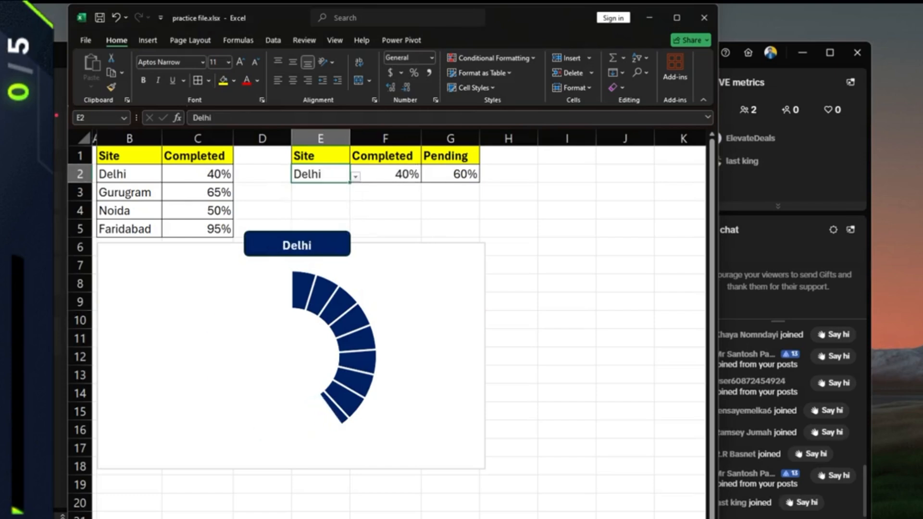
# - Enter 'Are you enjoying guys?' in cell F4
pyautogui.click(385, 211)
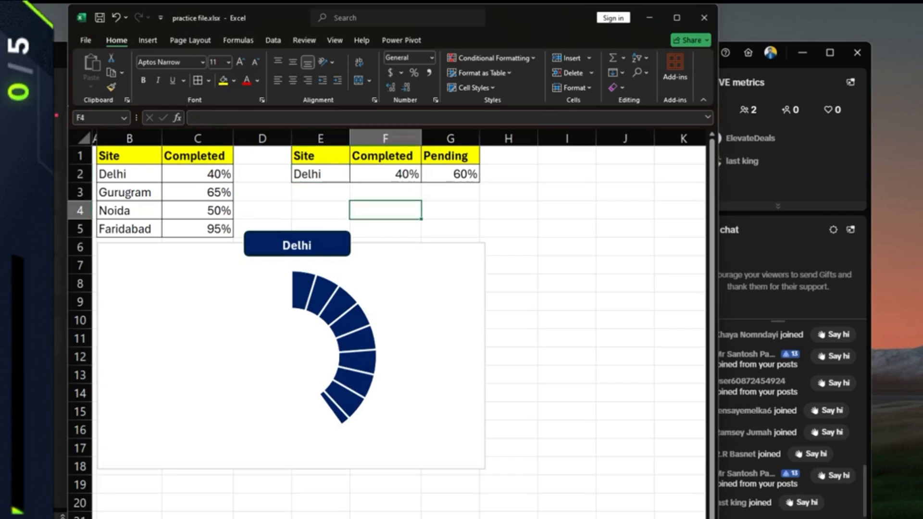
pyautogui.write('Are you')
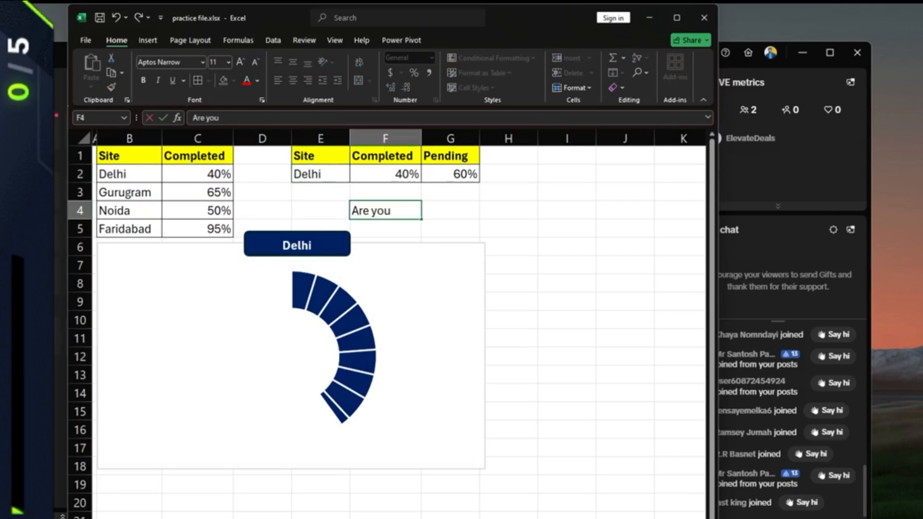
pyautogui.write(' enjoying h')
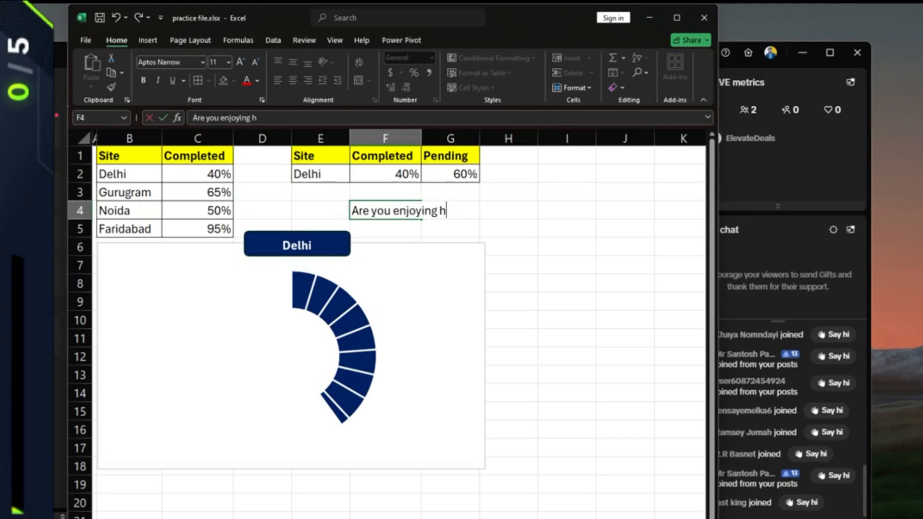
pyautogui.press('BackSpace')
pyautogui.write('guys?')
pyautogui.click(508, 211)
pyautogui.click(385, 211)
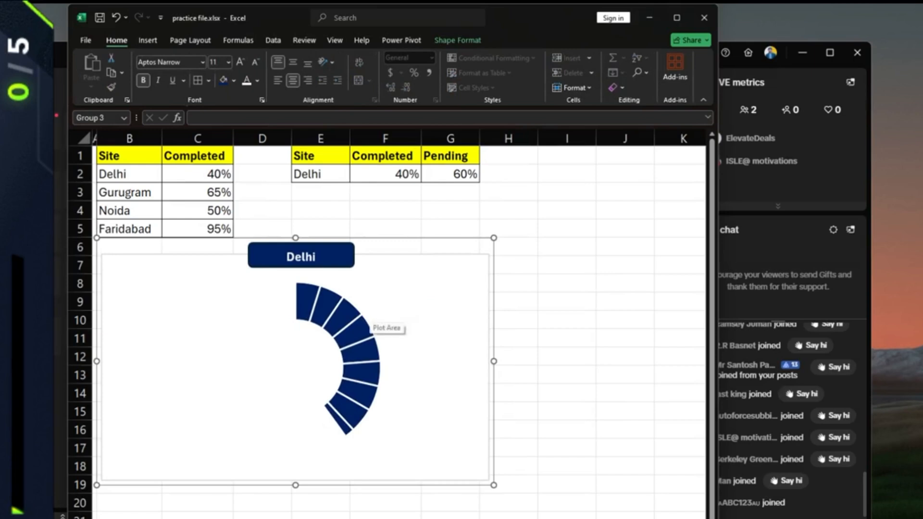
pyautogui.click(368, 326)
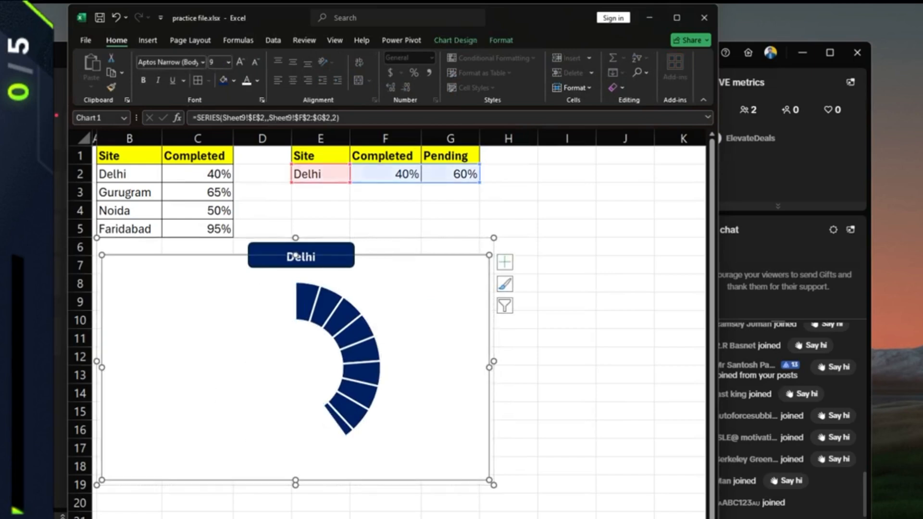
# - Open Format Data Series for the doughnut and review its fill, effects and series options
pyautogui.rightClick(417, 337)
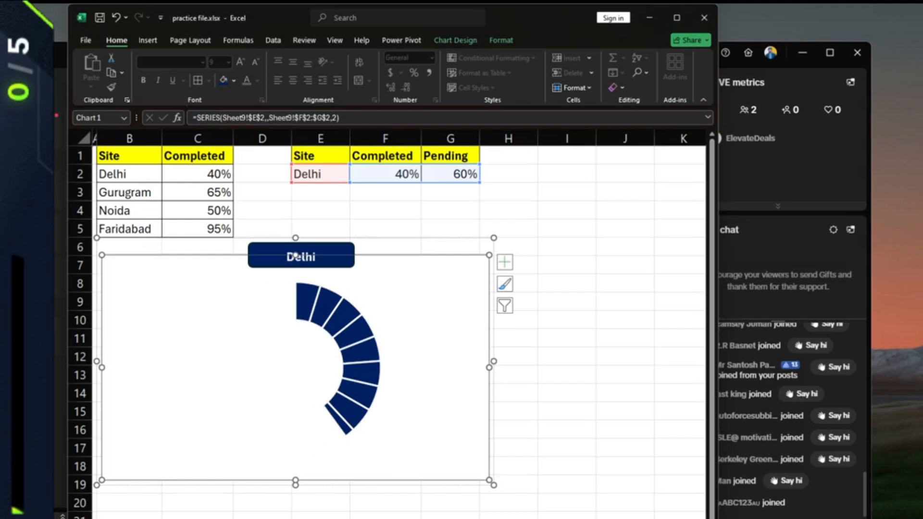
pyautogui.rightClick(266, 322)
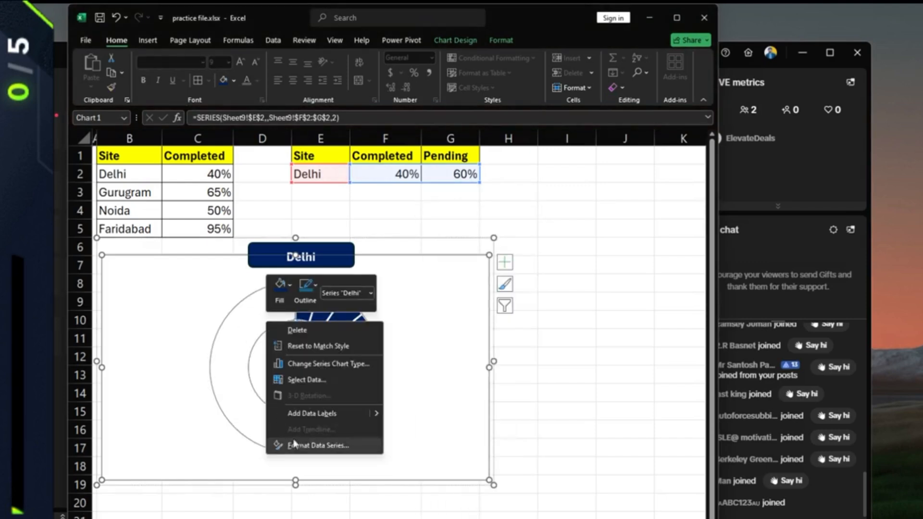
pyautogui.click(306, 445)
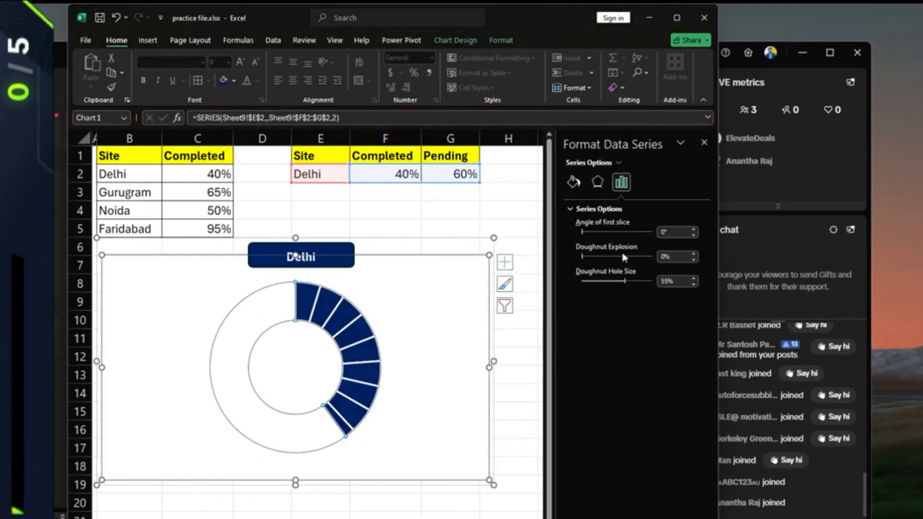
pyautogui.click(575, 182)
pyautogui.click(598, 182)
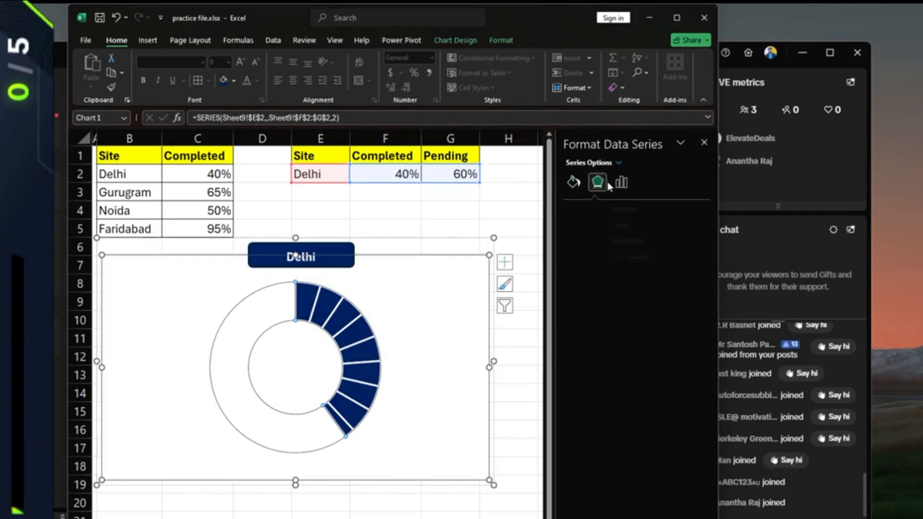
pyautogui.click(622, 182)
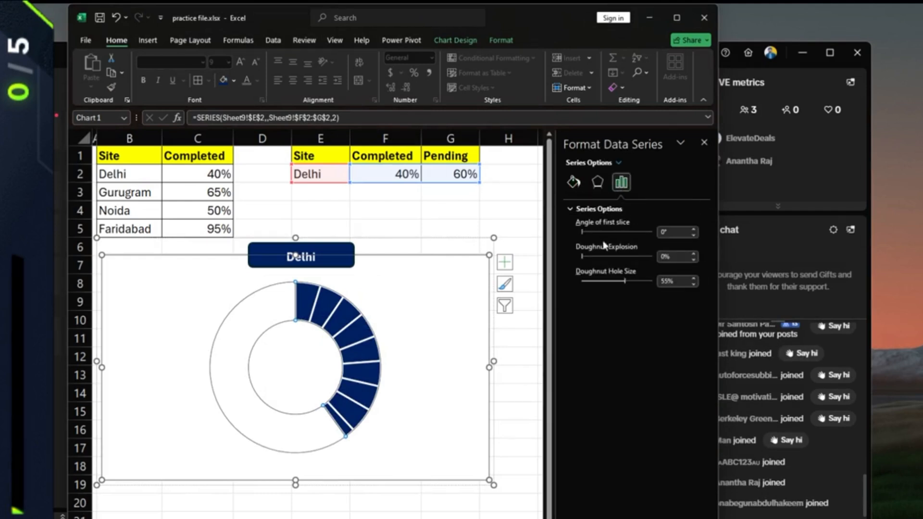
pyautogui.click(248, 309)
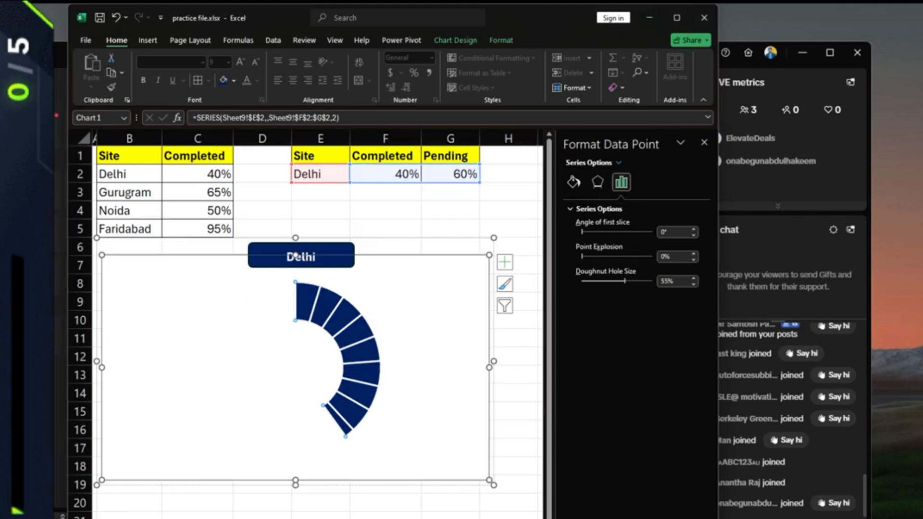
pyautogui.click(385, 228)
pyautogui.click(248, 309)
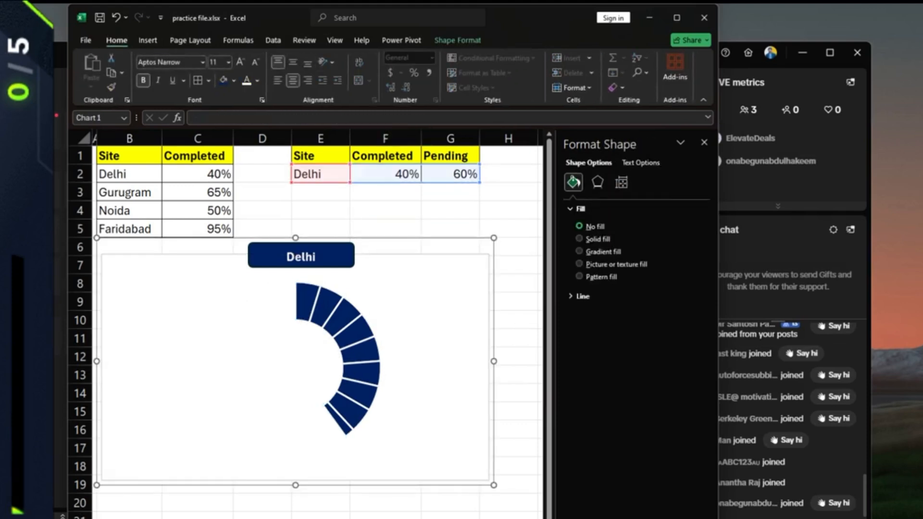
pyautogui.click(248, 308)
pyautogui.click(248, 309)
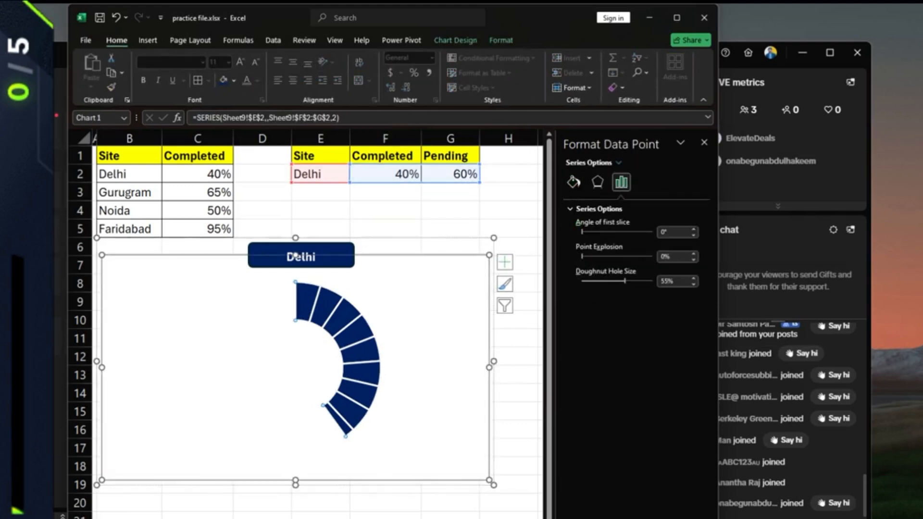
# - Try a dark grey plot area fill, then undo it
pyautogui.click(269, 339)
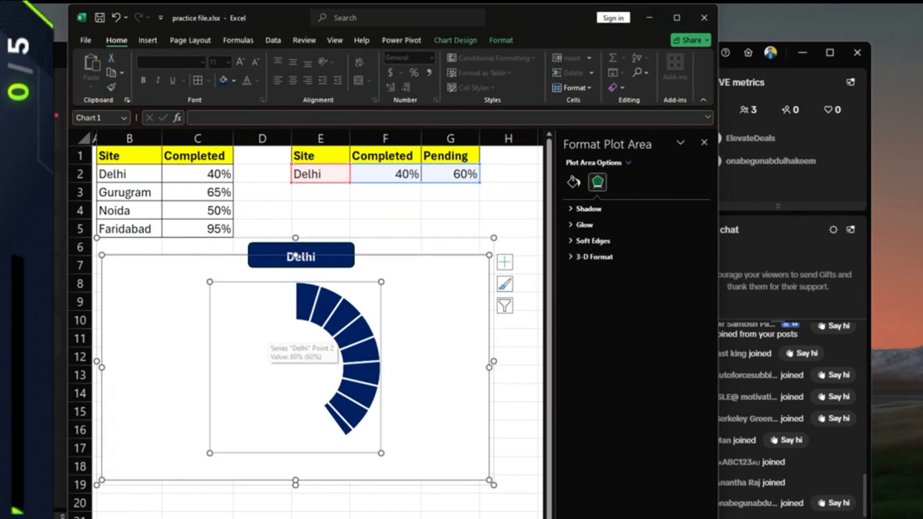
pyautogui.click(572, 258)
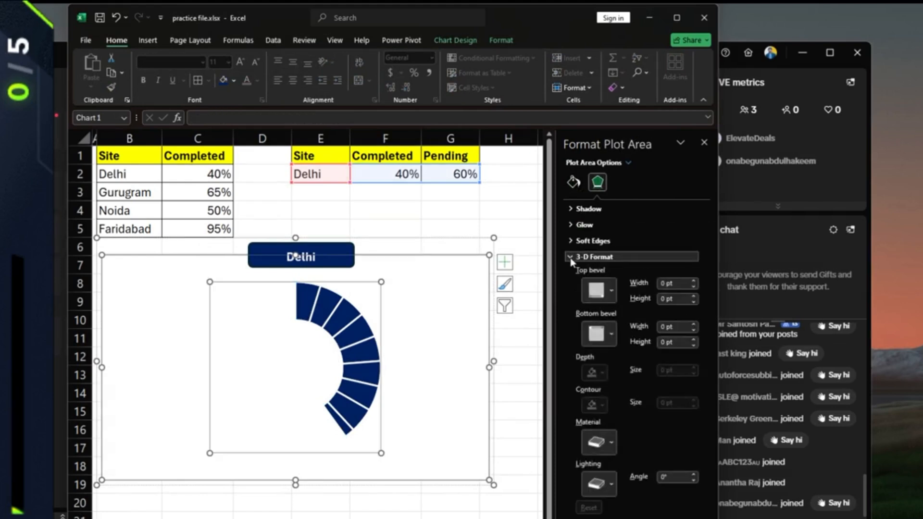
pyautogui.click(573, 182)
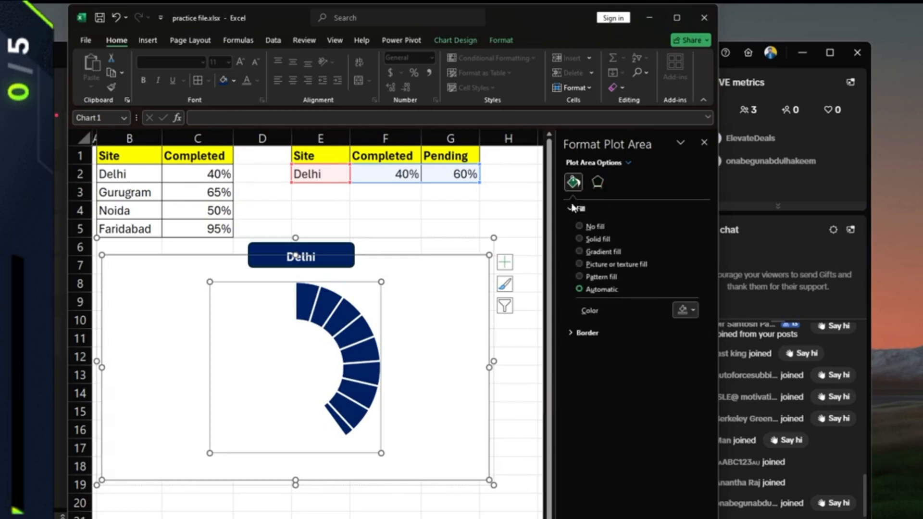
pyautogui.click(691, 310)
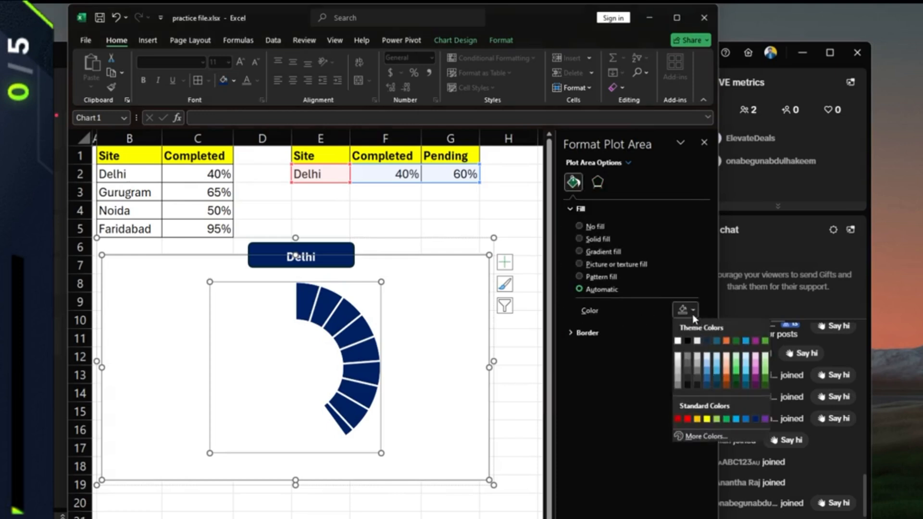
pyautogui.click(687, 384)
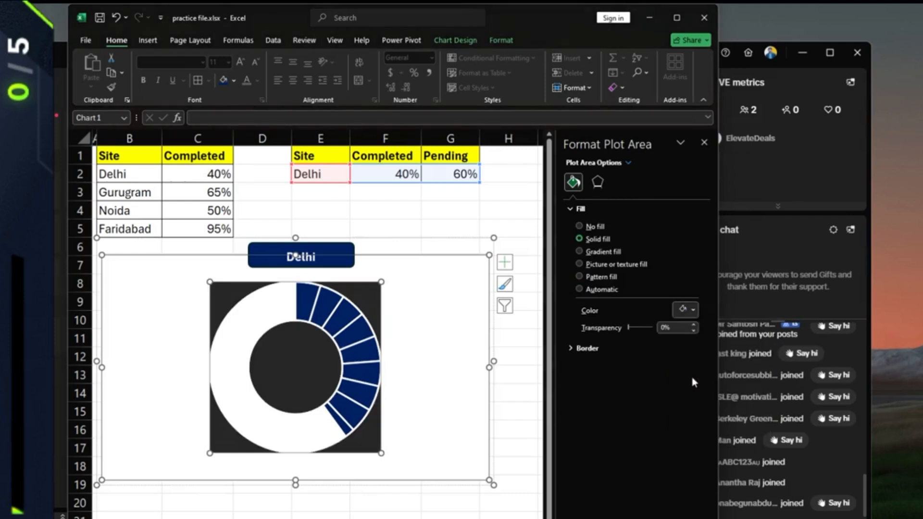
pyautogui.hotkey('ctrl', 'z')
# - Give the pending series a solid fill at 20% transparency after undoing a grey trial
pyautogui.click(232, 385)
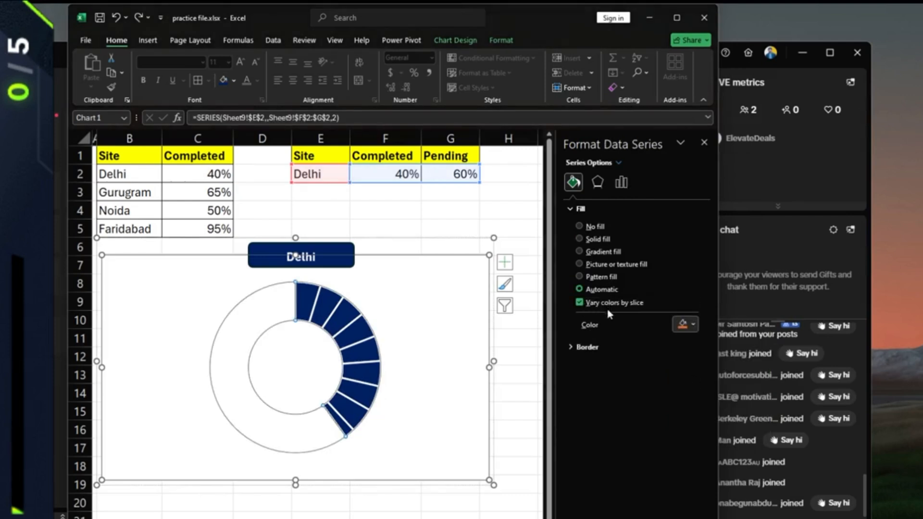
pyautogui.click(684, 324)
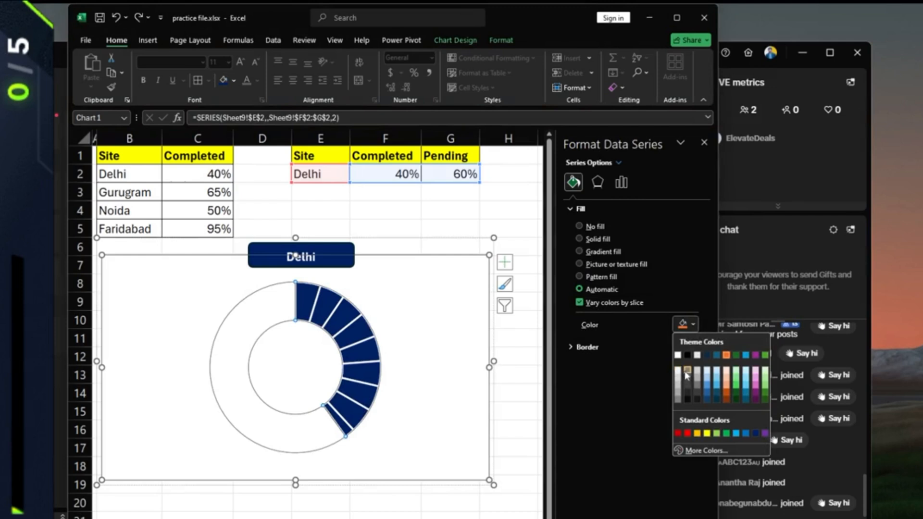
pyautogui.click(687, 375)
pyautogui.hotkey('ctrl', 'z')
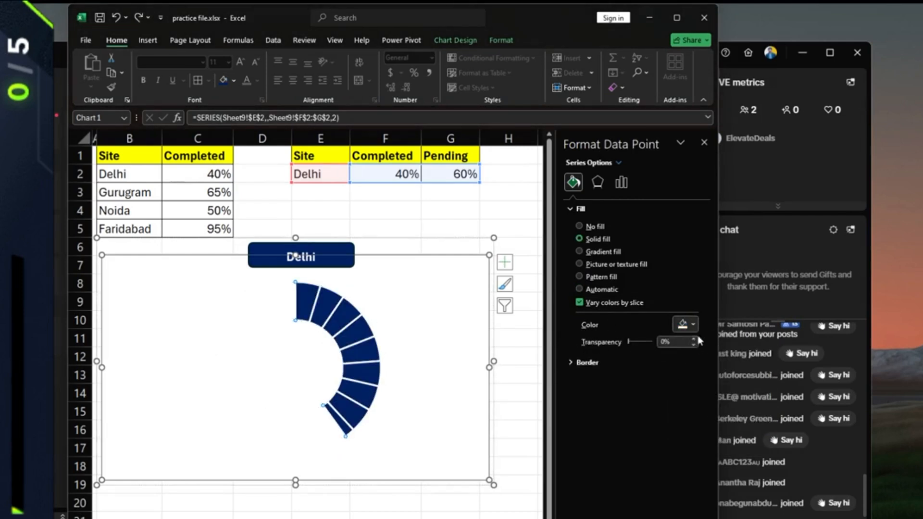
pyautogui.moveTo(628, 342); pyautogui.dragTo(633, 342)
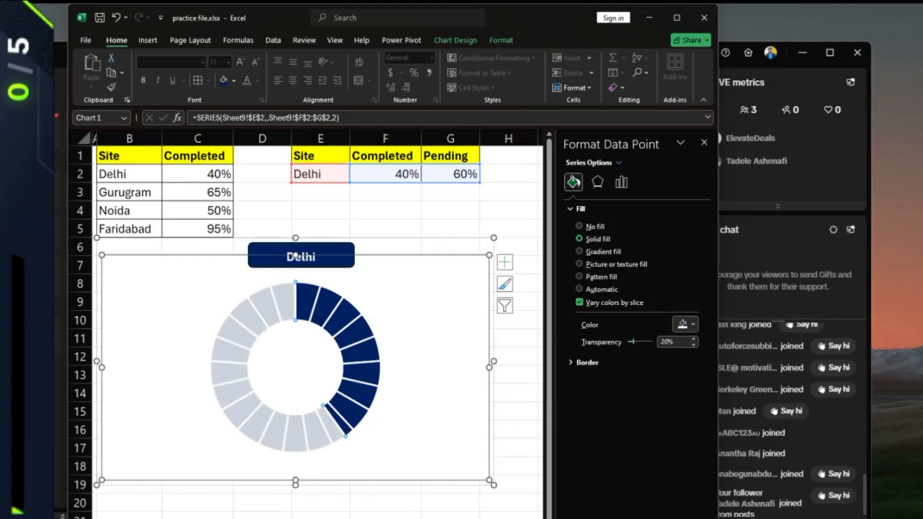
pyautogui.click(508, 210)
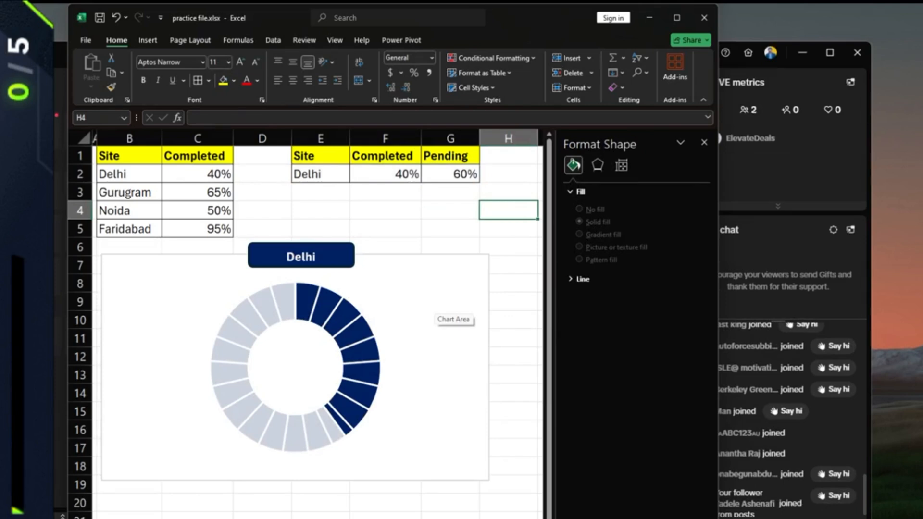
# - Hide the sheet gridlines from the View tab
pyautogui.click(386, 192)
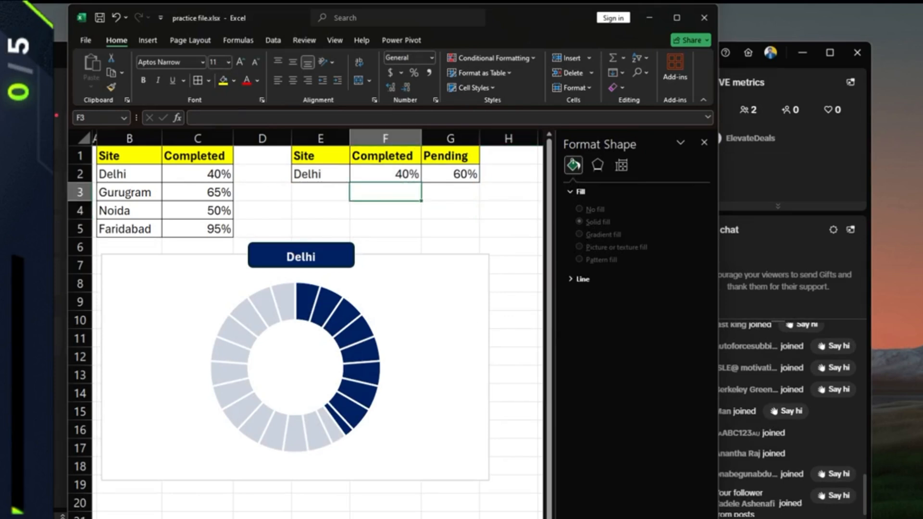
pyautogui.click(268, 41)
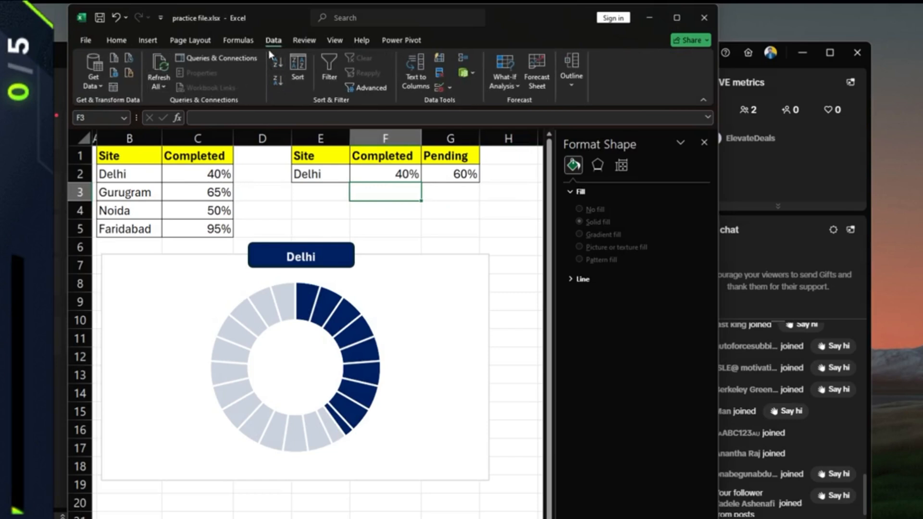
pyautogui.click(301, 42)
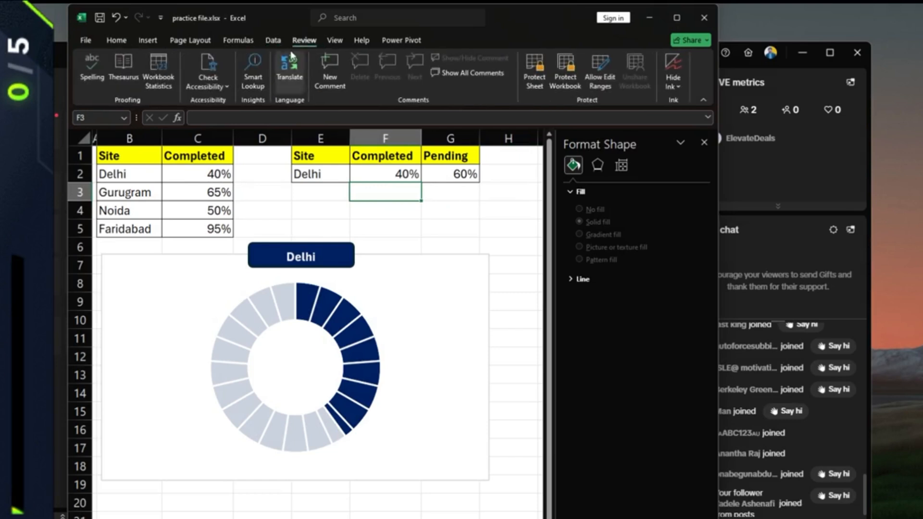
pyautogui.click(339, 42)
pyautogui.click(219, 73)
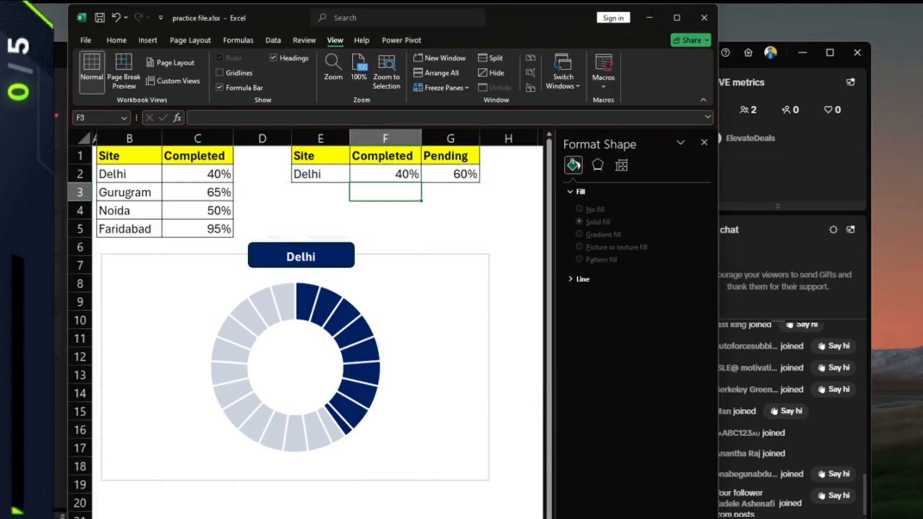
# - Pick Noida, then Faridabad, in the E2 dropdown so the doughnut shows 95% completed
pyautogui.click(263, 229)
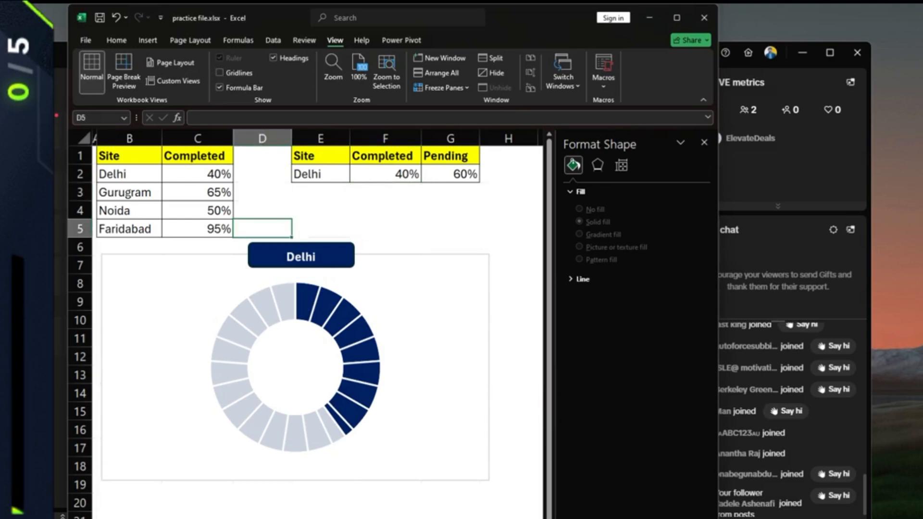
pyautogui.click(320, 174)
pyautogui.click(356, 177)
pyautogui.click(308, 209)
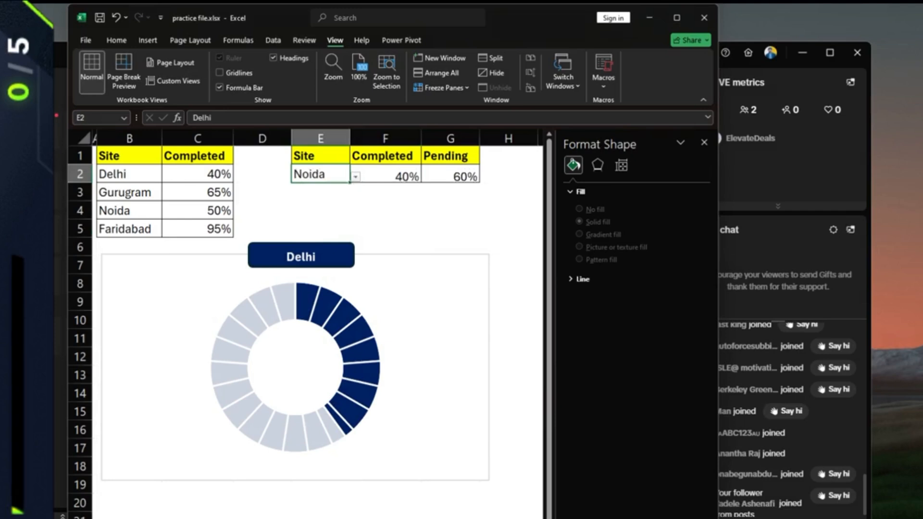
pyautogui.click(356, 177)
pyautogui.click(311, 218)
# - Switch the E2 site back to Delhi and check the Pending formula in G2
pyautogui.click(356, 177)
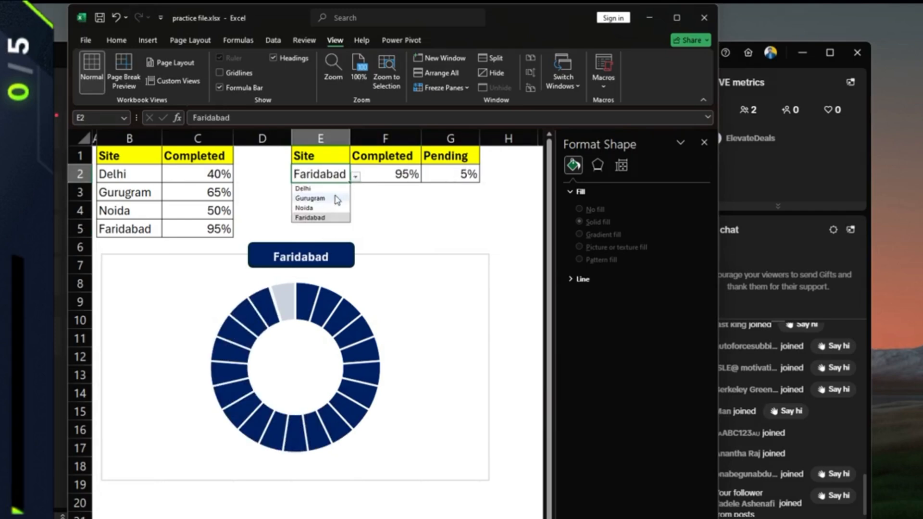
pyautogui.click(303, 189)
pyautogui.click(450, 174)
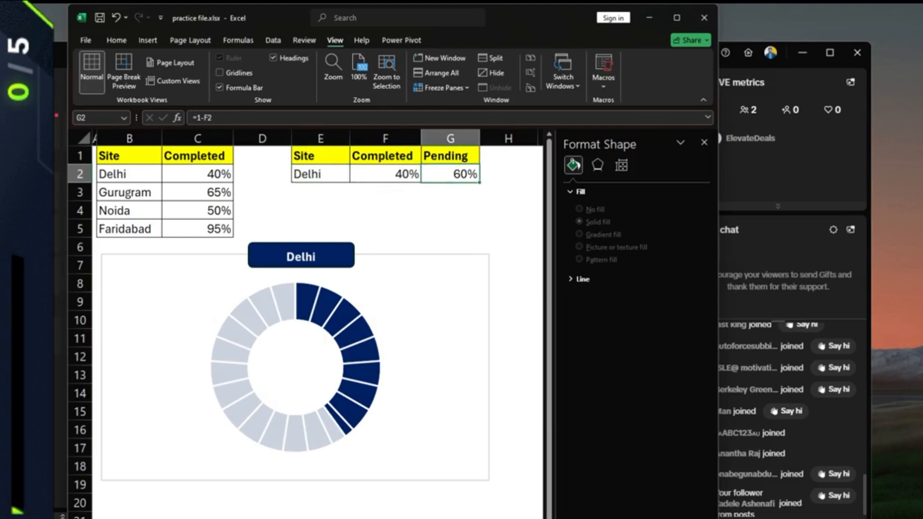
# - Set the chart area border to No line, leaving the Delhi doughnut unframed
pyautogui.click(423, 308)
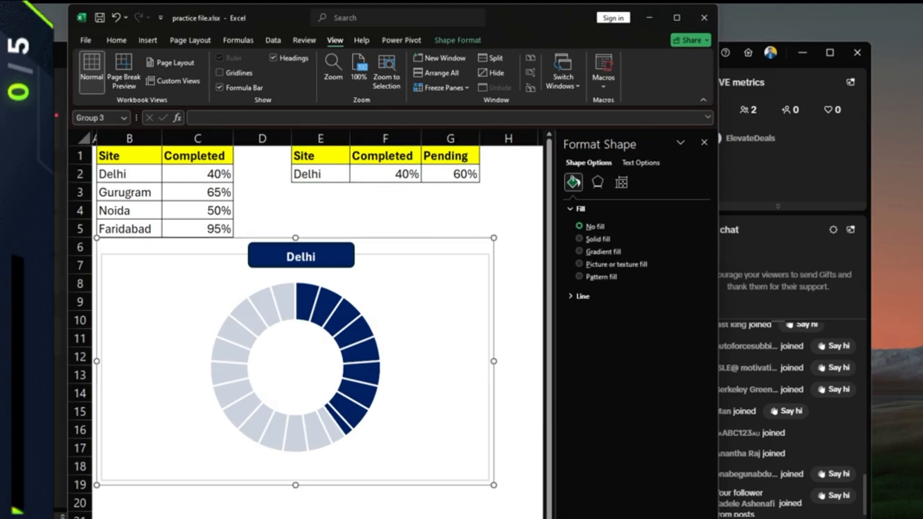
pyautogui.rightClick(442, 257)
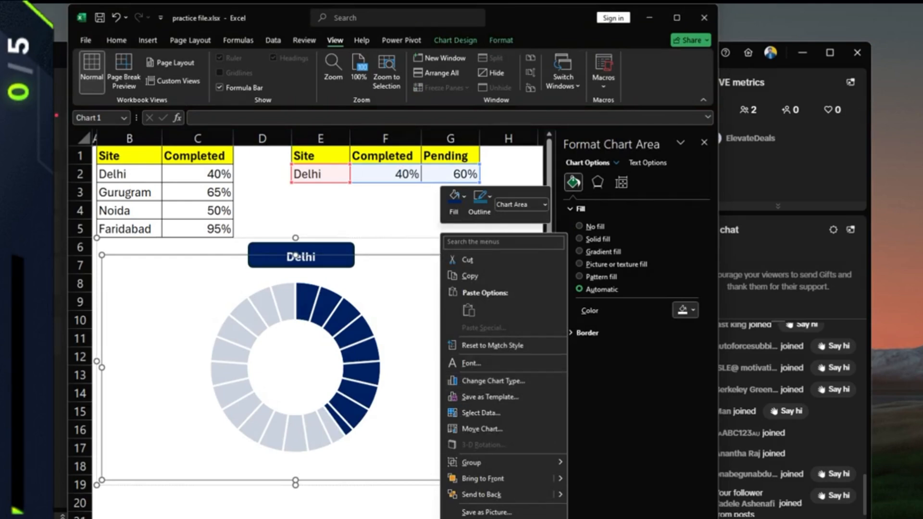
pyautogui.click(471, 518)
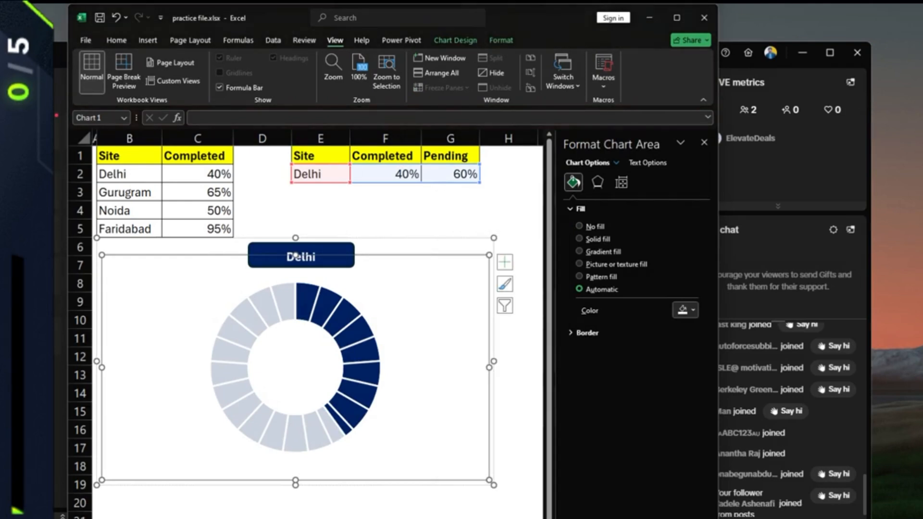
pyautogui.click(570, 333)
pyautogui.click(580, 350)
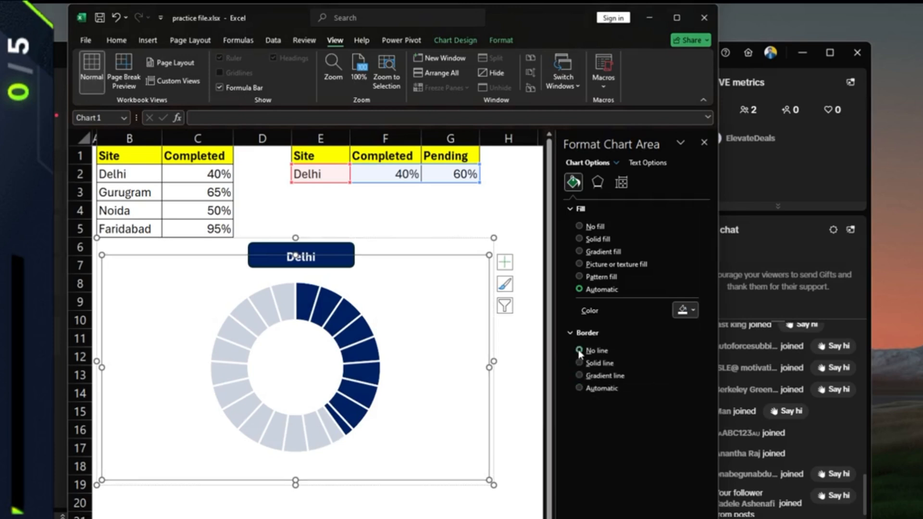
pyautogui.click(508, 210)
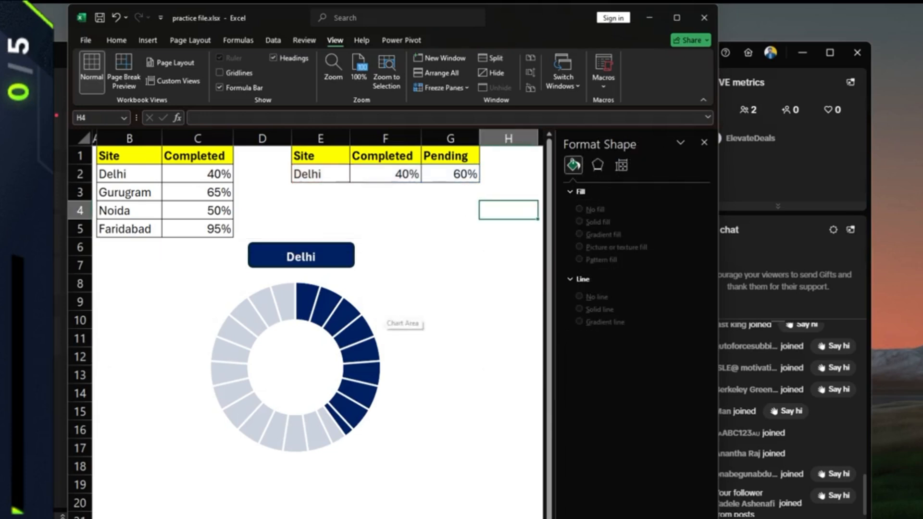
# - With the chart group selected, arm the Text Box tool from Insert > Text
pyautogui.click(376, 295)
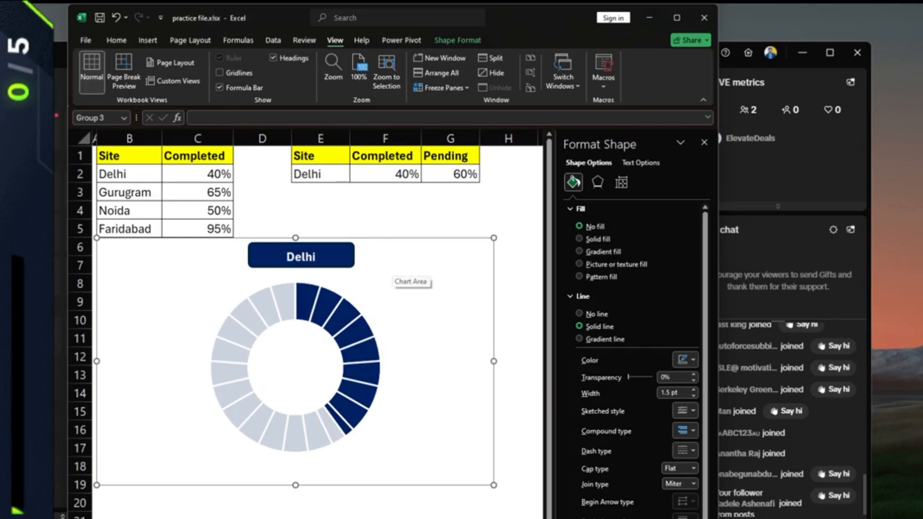
pyautogui.click(297, 368)
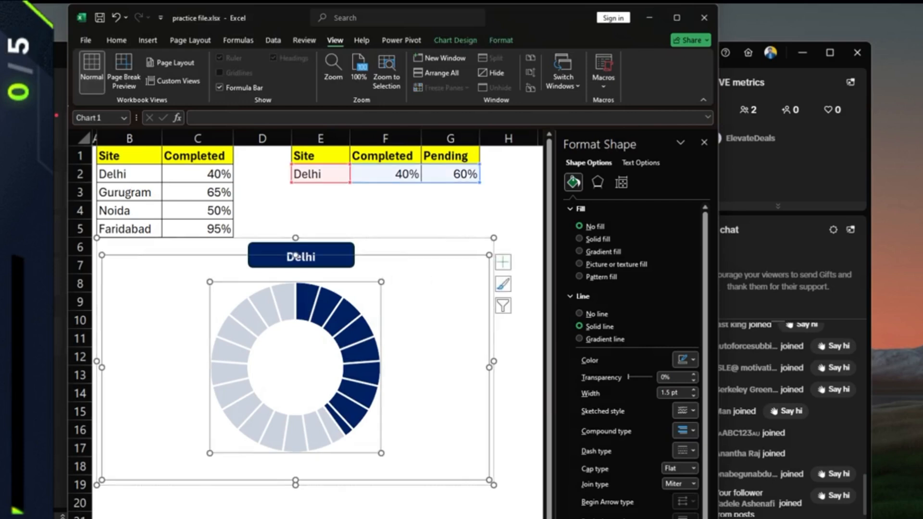
pyautogui.click(385, 229)
pyautogui.moveTo(344, 345)
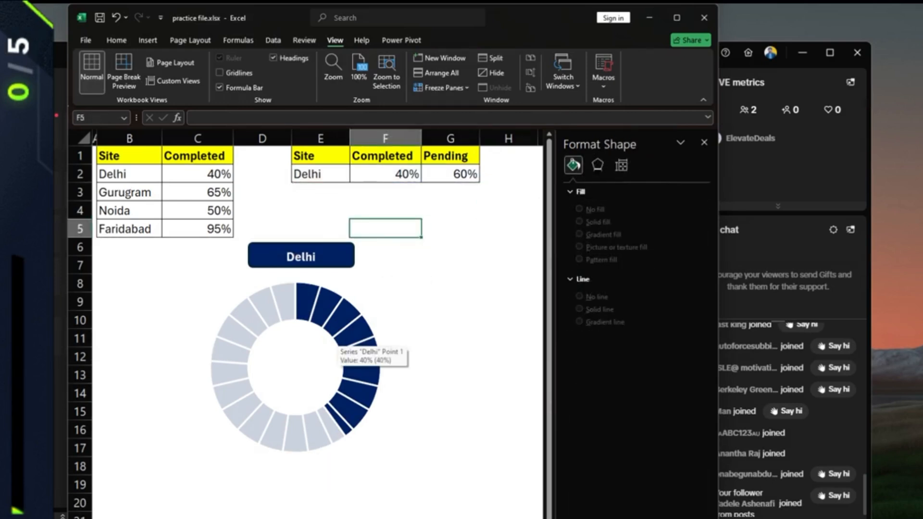
pyautogui.click(343, 346)
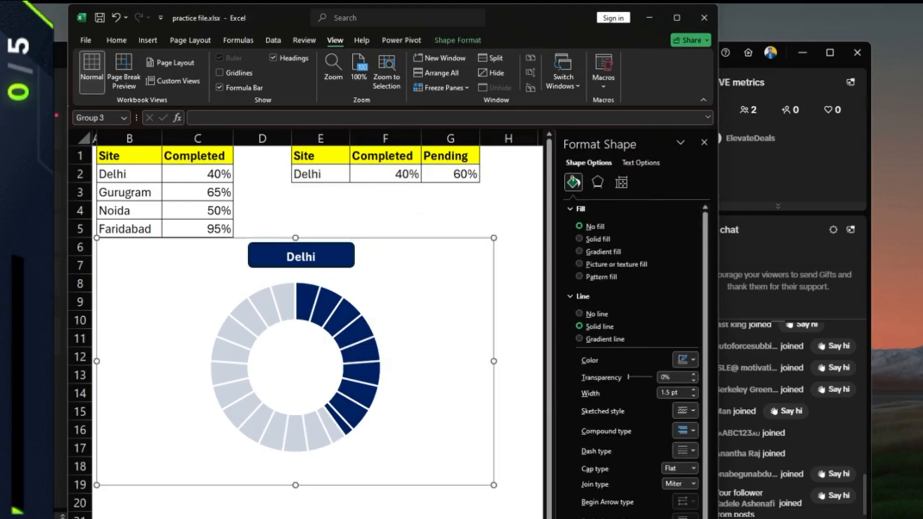
pyautogui.click(149, 41)
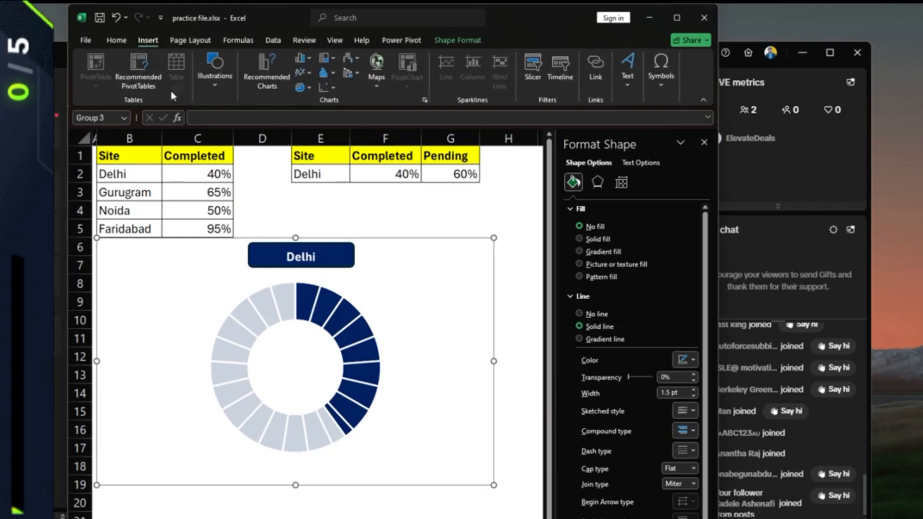
pyautogui.click(629, 86)
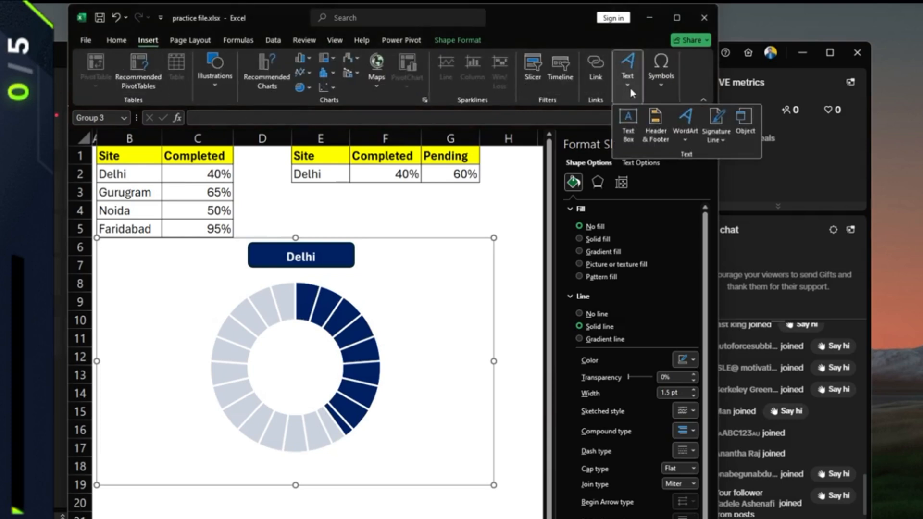
pyautogui.click(629, 122)
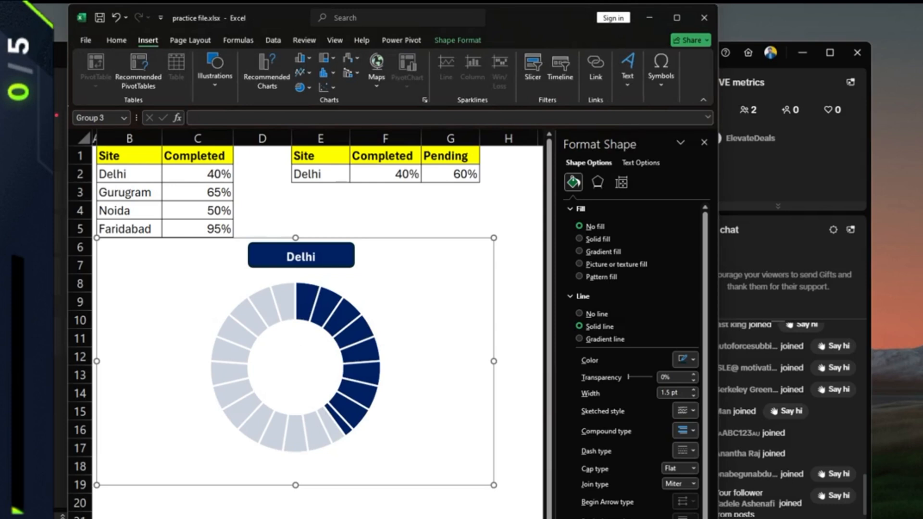
# - Draw a text box in the doughnut's hole and clear the stray = typed into it
pyautogui.moveTo(263, 340); pyautogui.dragTo(323, 391)
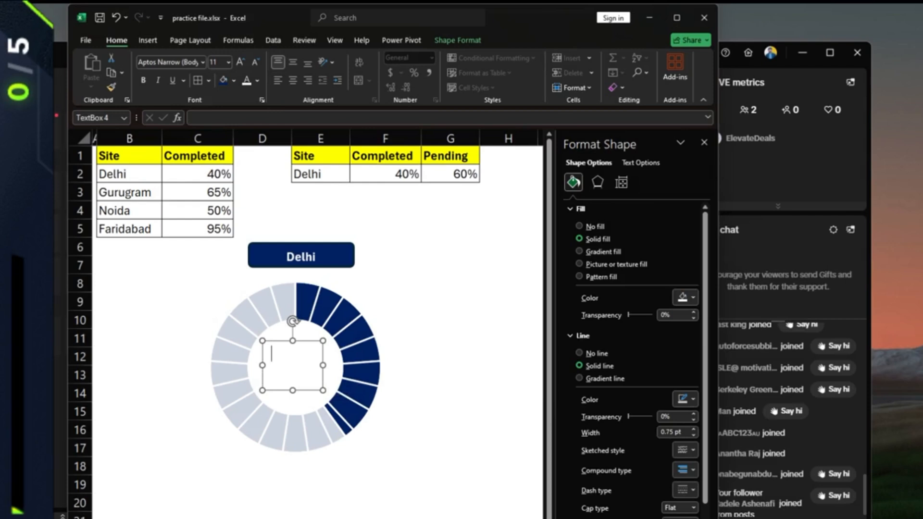
pyautogui.write('=')
pyautogui.click(386, 174)
pyautogui.click(281, 355)
pyautogui.press('BackSpace')
# - Link the text box to =$F$2 so it displays 40%
pyautogui.click(207, 118)
pyautogui.write('=')
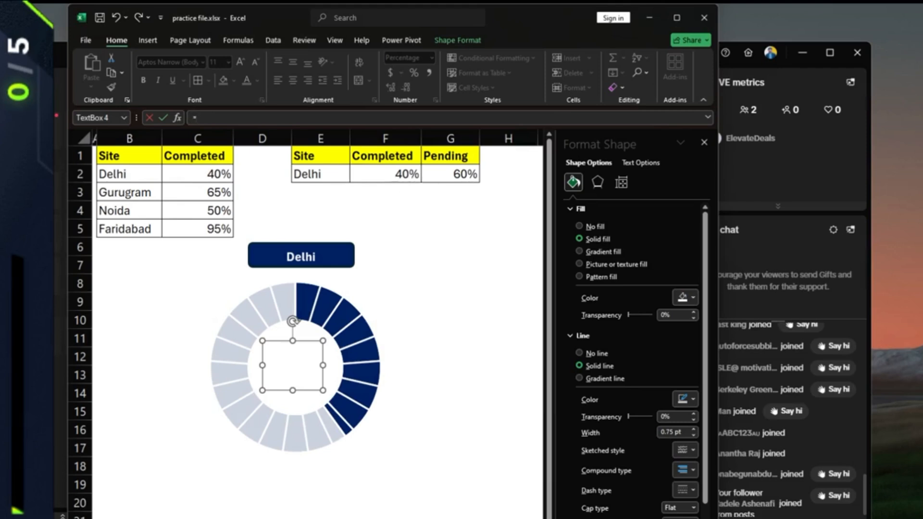
pyautogui.click(395, 173)
pyautogui.press('Return')
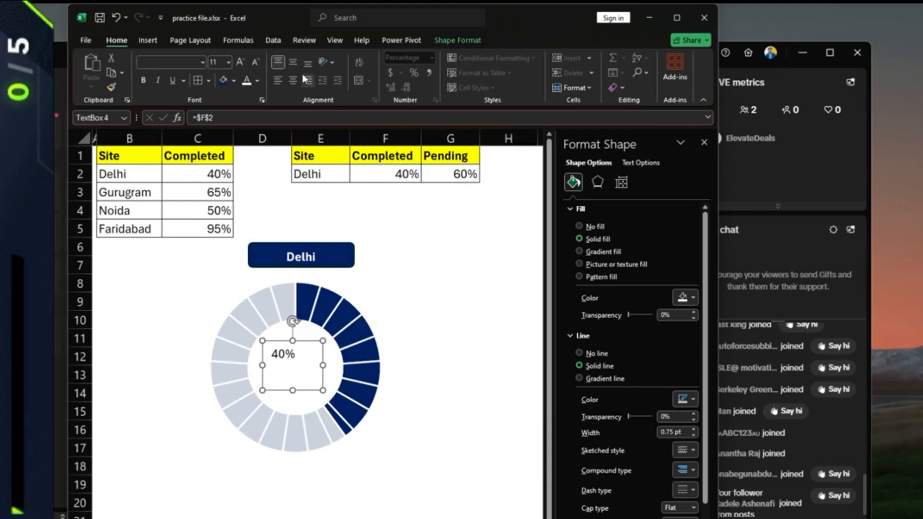
# - Centre the 40% vertically and horizontally, make it bold, and try larger sizes ending at 18
pyautogui.click(292, 64)
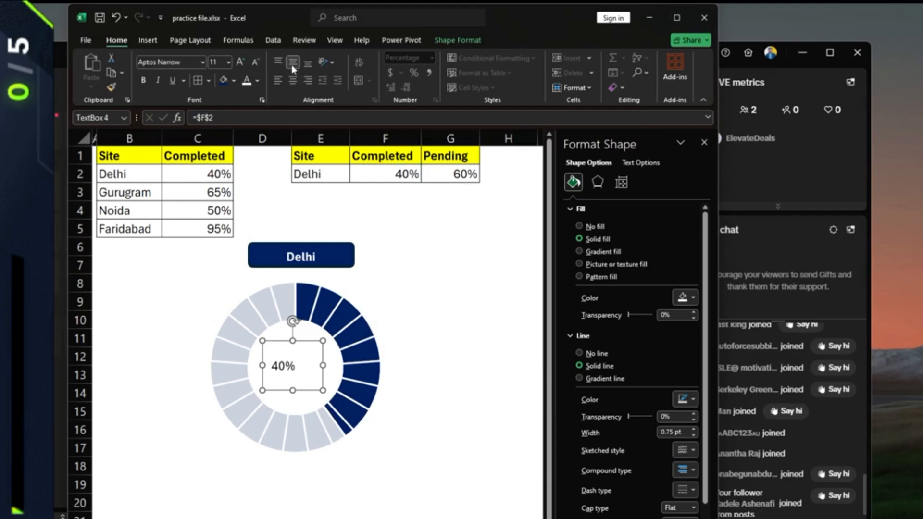
pyautogui.click(295, 80)
pyautogui.click(144, 81)
pyautogui.click(241, 61)
pyautogui.click(241, 62)
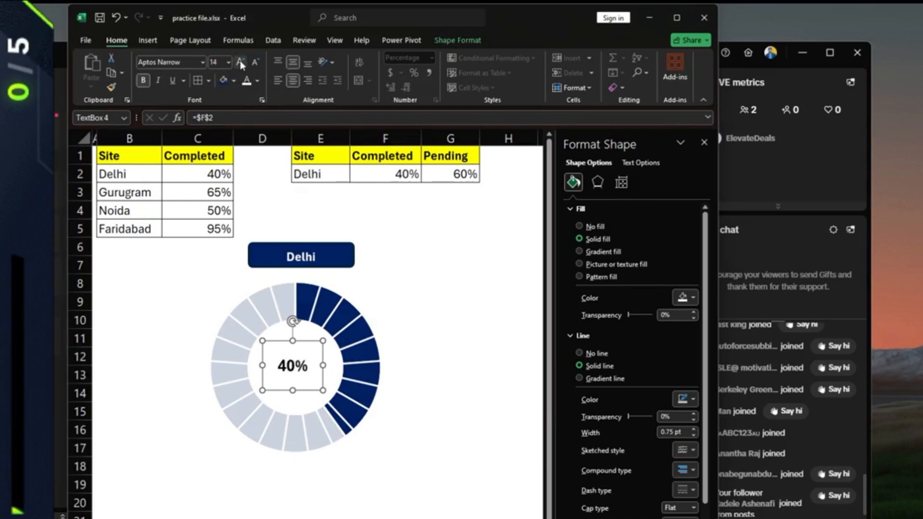
pyautogui.click(240, 61)
pyautogui.click(240, 62)
pyautogui.click(241, 61)
pyautogui.click(240, 61)
pyautogui.click(252, 63)
pyautogui.click(252, 63)
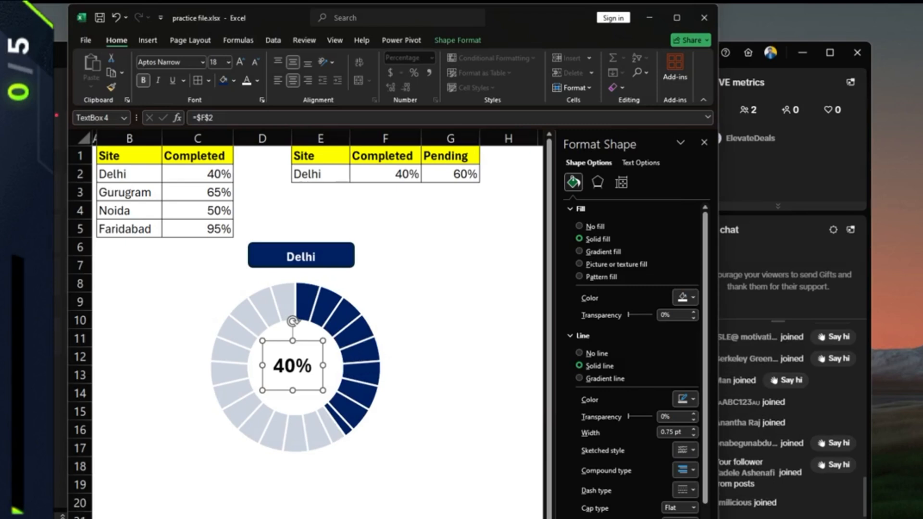
# - Set the percentage text box's fill to No Fill
pyautogui.click(234, 82)
pyautogui.click(244, 225)
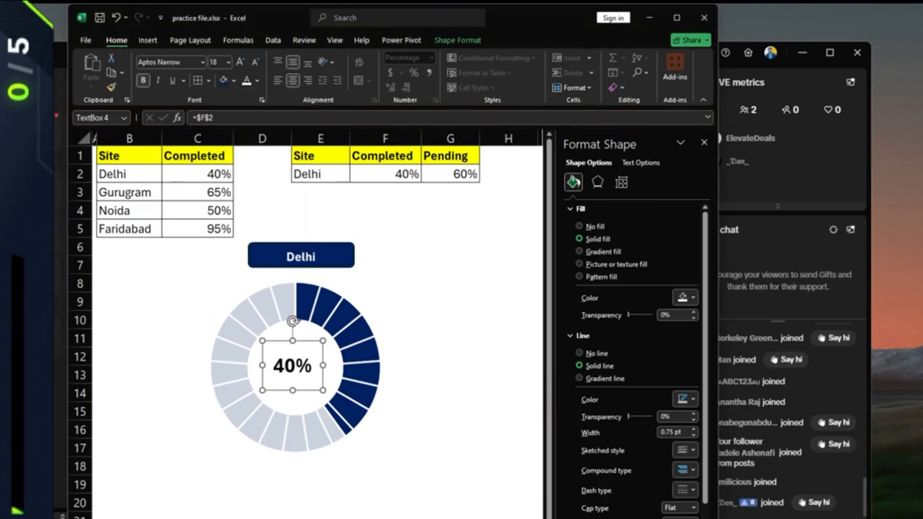
pyautogui.click(416, 332)
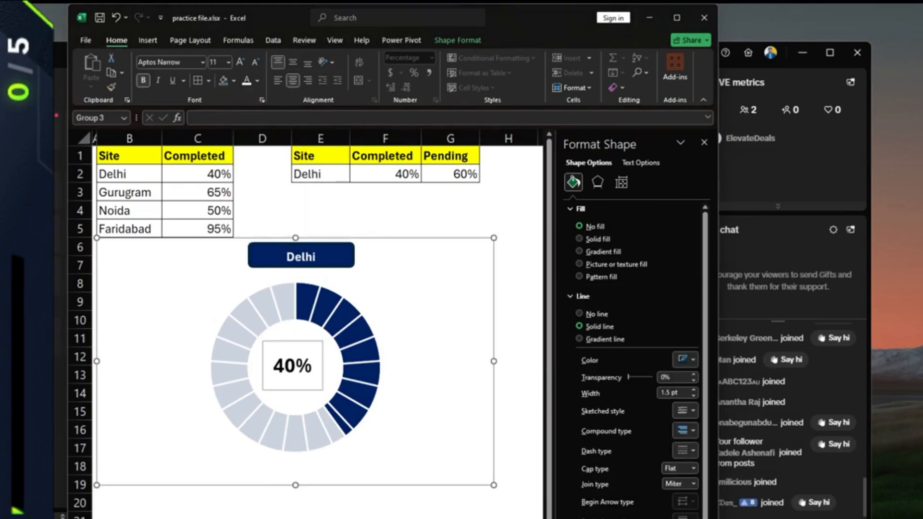
pyautogui.click(293, 342)
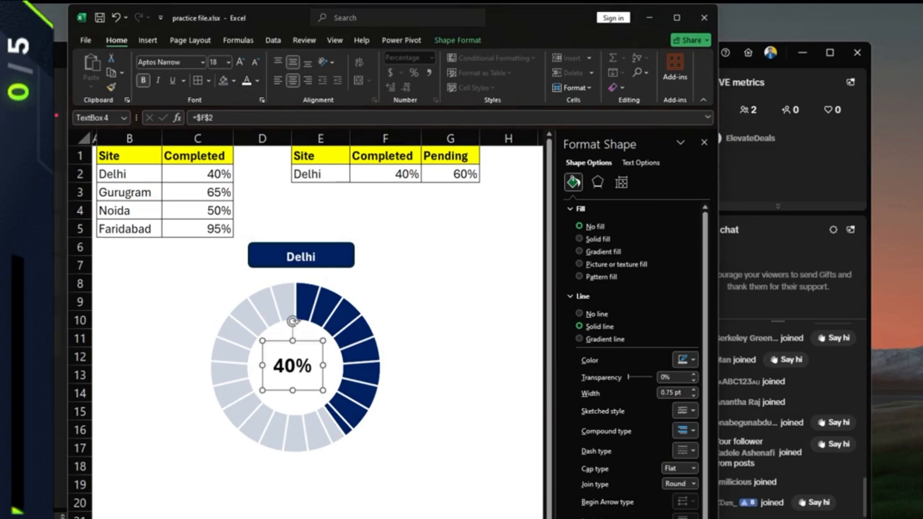
# - Change the percentage font to Cambria at size 16
pyautogui.click(203, 63)
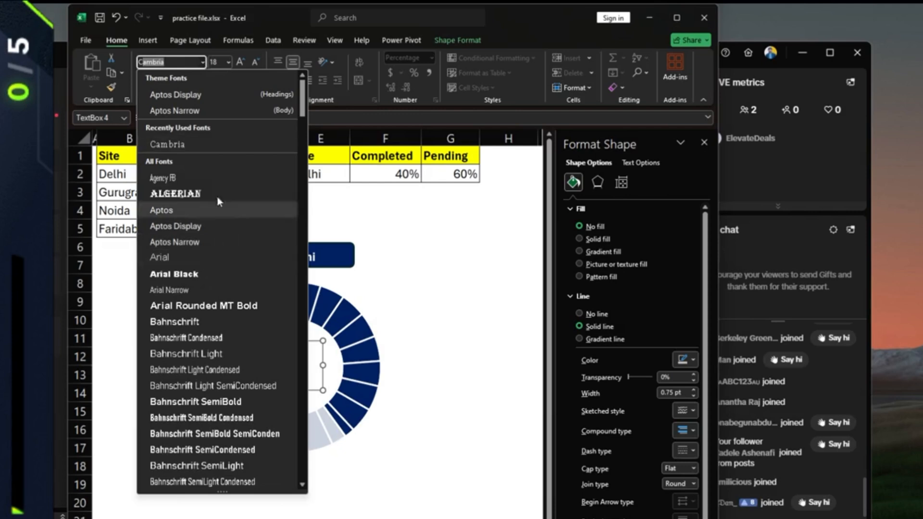
pyautogui.click(199, 145)
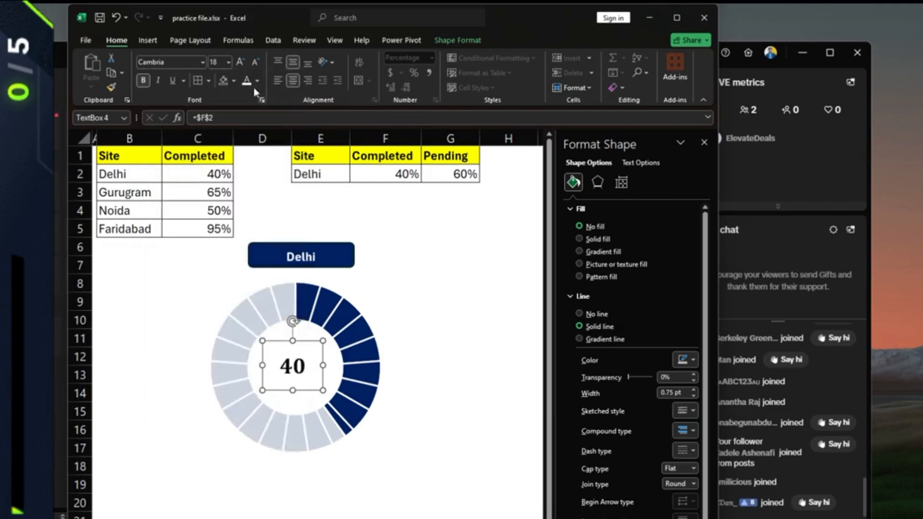
pyautogui.click(255, 62)
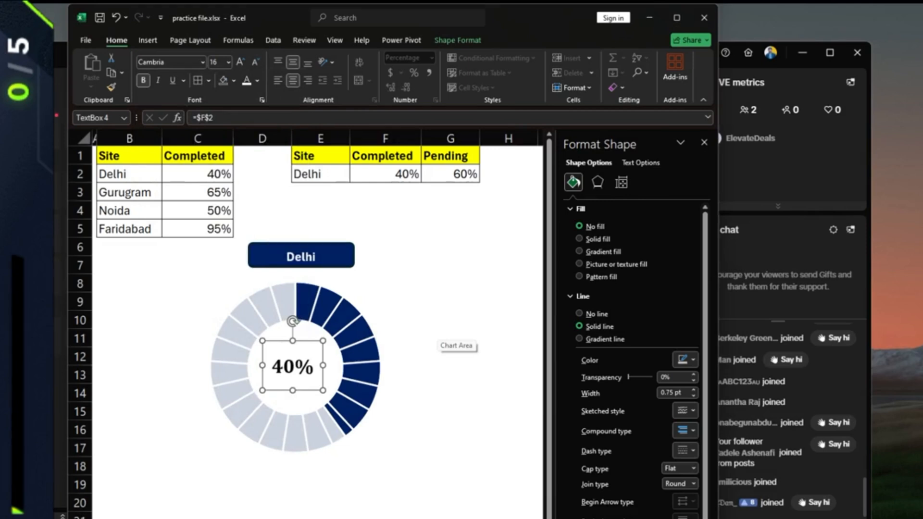
pyautogui.click(437, 331)
pyautogui.click(292, 343)
# - Set the 40% text box's Shape Outline to No Outline, then deselect it
pyautogui.rightClick(324, 360)
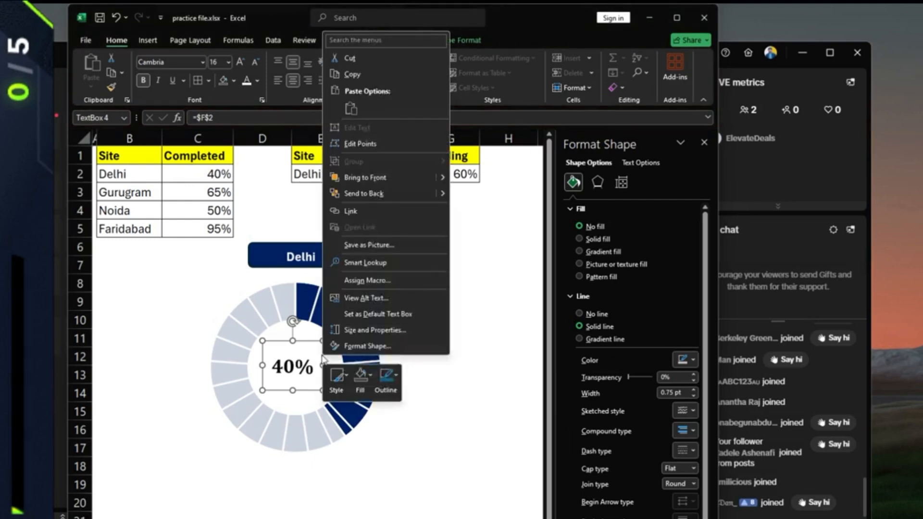
pyautogui.click(349, 342)
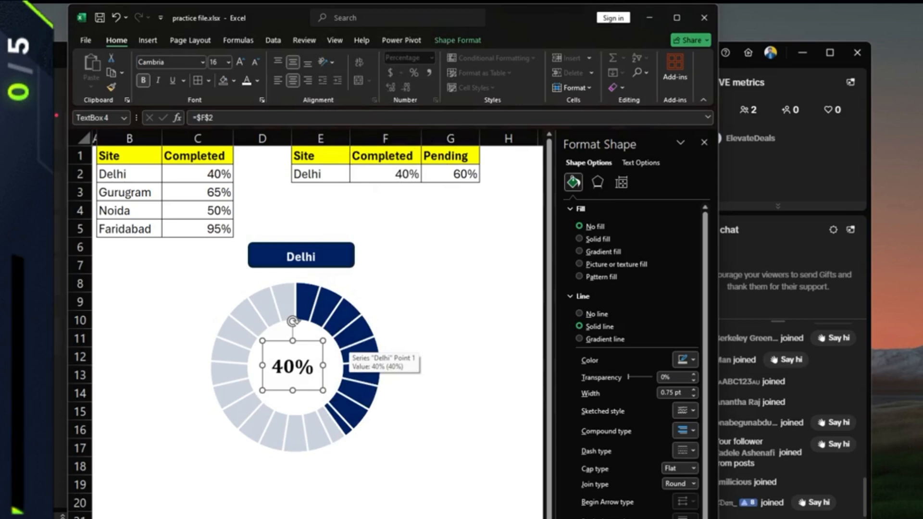
pyautogui.click(467, 41)
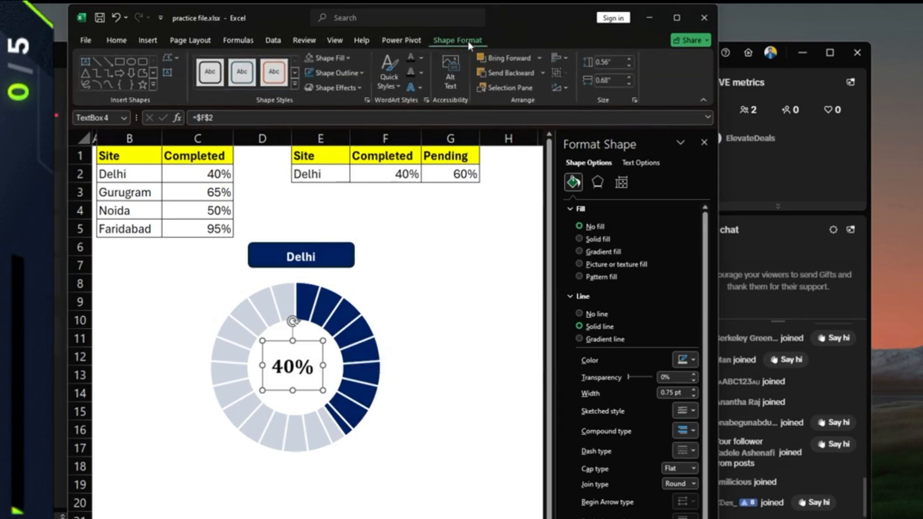
pyautogui.click(364, 77)
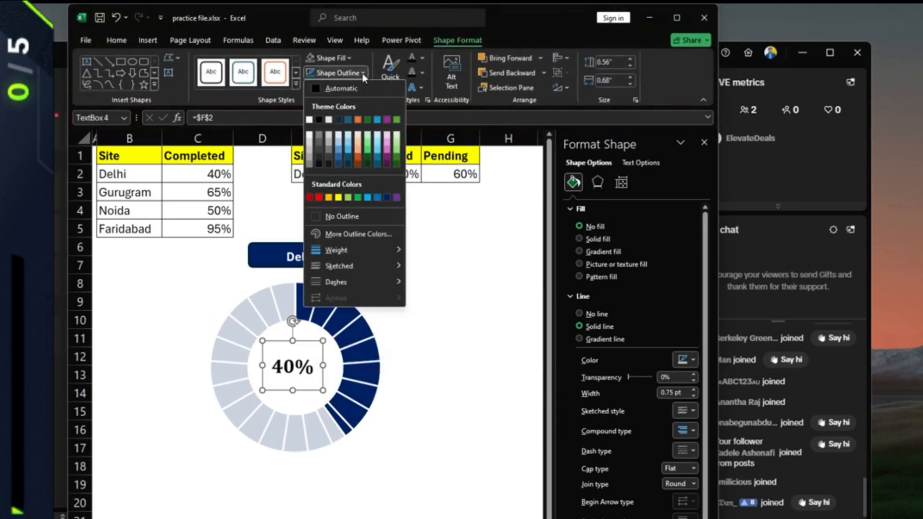
pyautogui.click(316, 215)
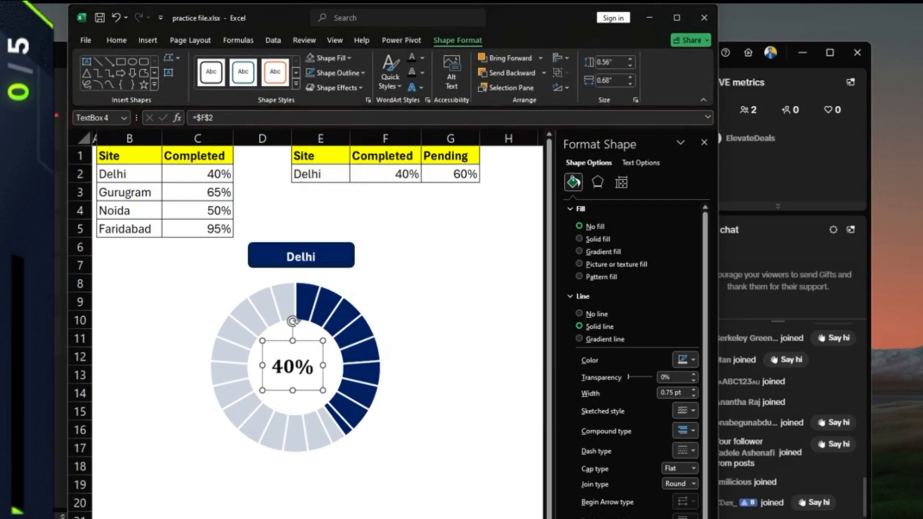
pyautogui.click(384, 247)
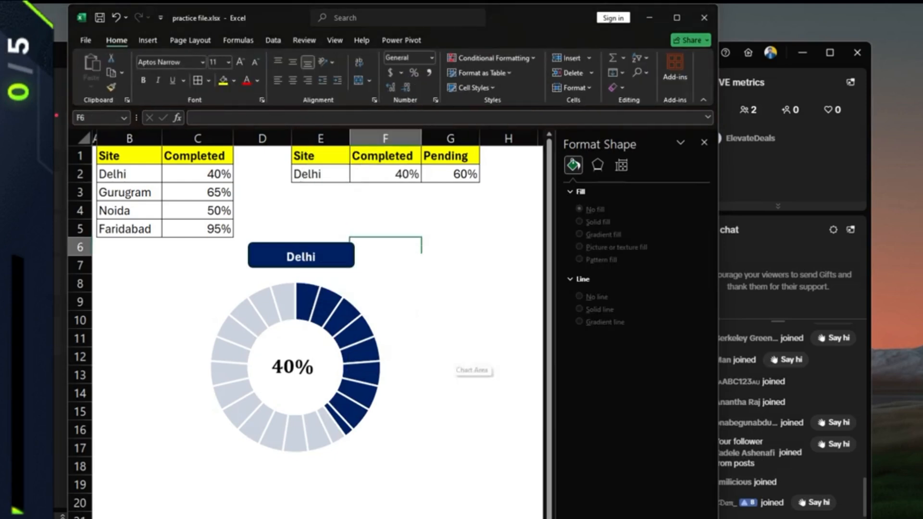
# - Pick Gurugram in E2 and nudge the label-and-doughnut group slightly up-left
pyautogui.click(321, 174)
pyautogui.click(356, 176)
pyautogui.click(315, 198)
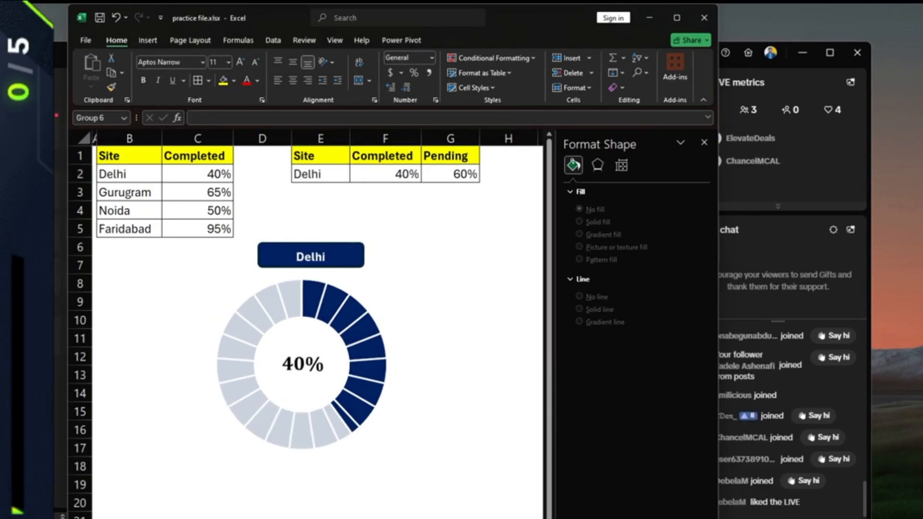
pyautogui.moveTo(302, 346)
pyautogui.mouseDown()
pyautogui.moveTo(286, 336)
pyautogui.moveTo(314, 326)
pyautogui.moveTo(288, 328)
pyautogui.moveTo(286, 343)
pyautogui.moveTo(274, 345)
pyautogui.moveTo(274, 277)
pyautogui.moveTo(274, 353)
pyautogui.moveTo(296, 349)
pyautogui.mouseUp()
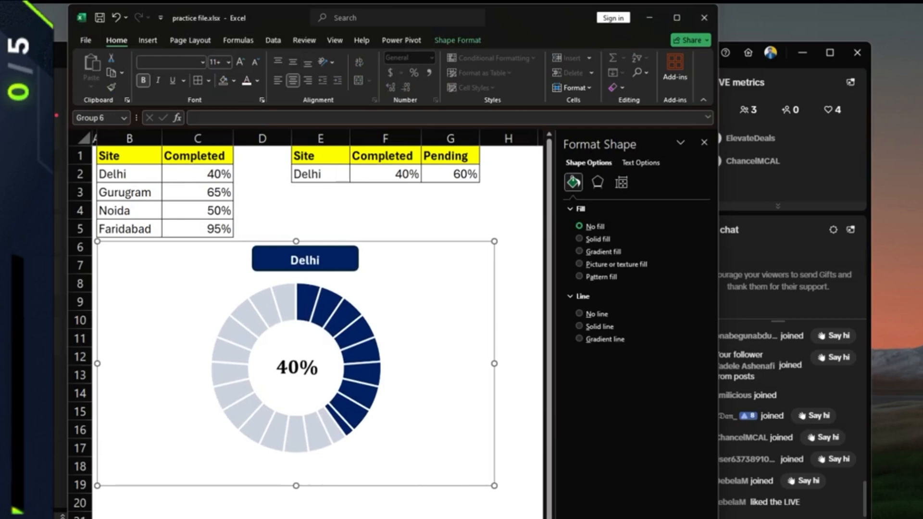
# - Give the chart area no fill and reposition the doughnut within the group
pyautogui.click(371, 294)
pyautogui.click(423, 301)
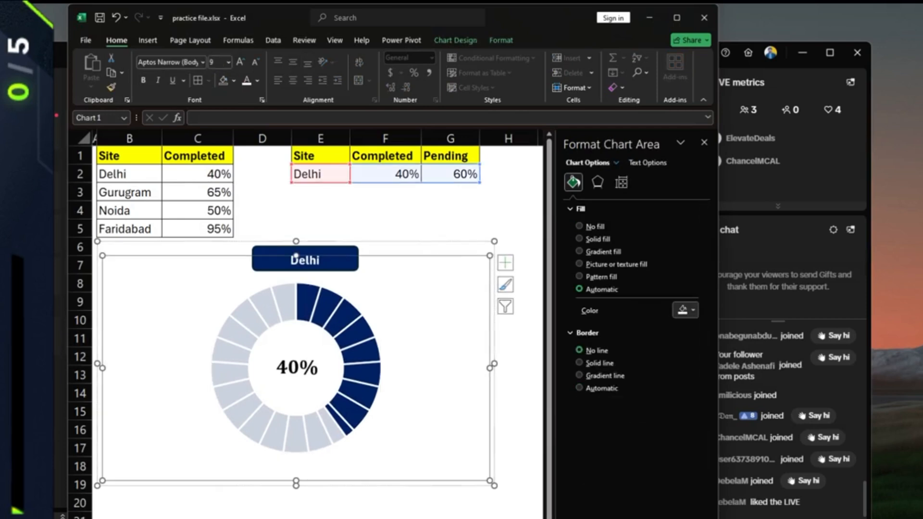
pyautogui.click(580, 226)
pyautogui.click(451, 229)
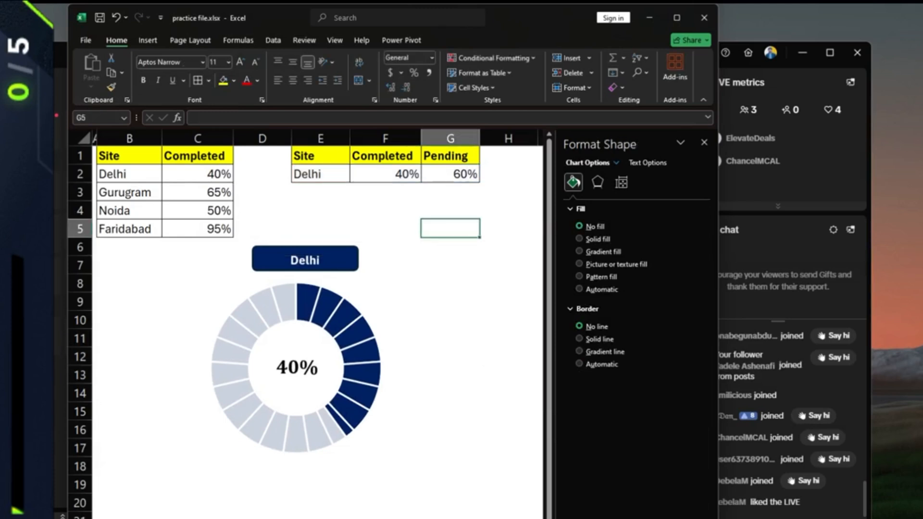
pyautogui.click(320, 291)
pyautogui.moveTo(321, 290)
pyautogui.mouseDown()
pyautogui.moveTo(319, 244)
pyautogui.moveTo(329, 289)
pyautogui.mouseUp()
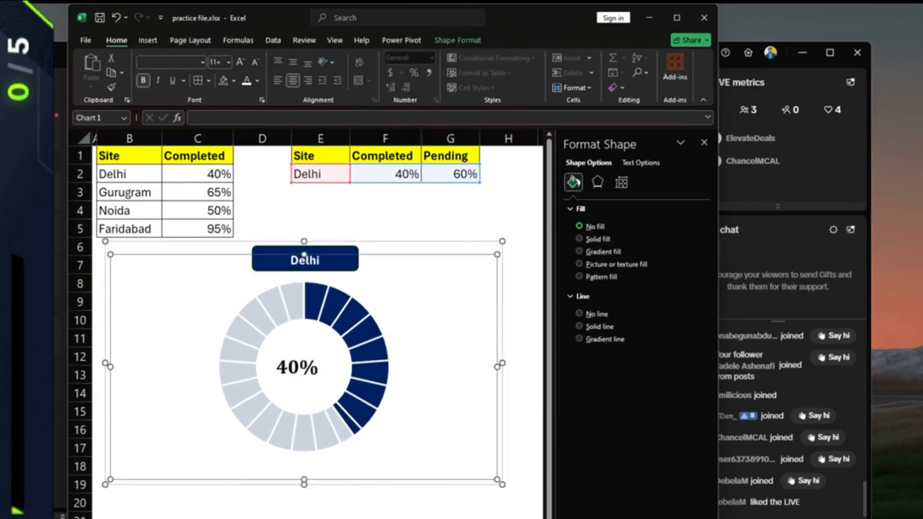
pyautogui.moveTo(337, 245)
pyautogui.mouseDown()
pyautogui.moveTo(333, 219)
pyautogui.moveTo(335, 263)
pyautogui.moveTo(319, 211)
pyautogui.moveTo(318, 159)
pyautogui.moveTo(318, 280)
pyautogui.moveTo(318, 234)
pyautogui.moveTo(324, 251)
pyautogui.moveTo(332, 244)
pyautogui.mouseUp()
pyautogui.click(293, 367)
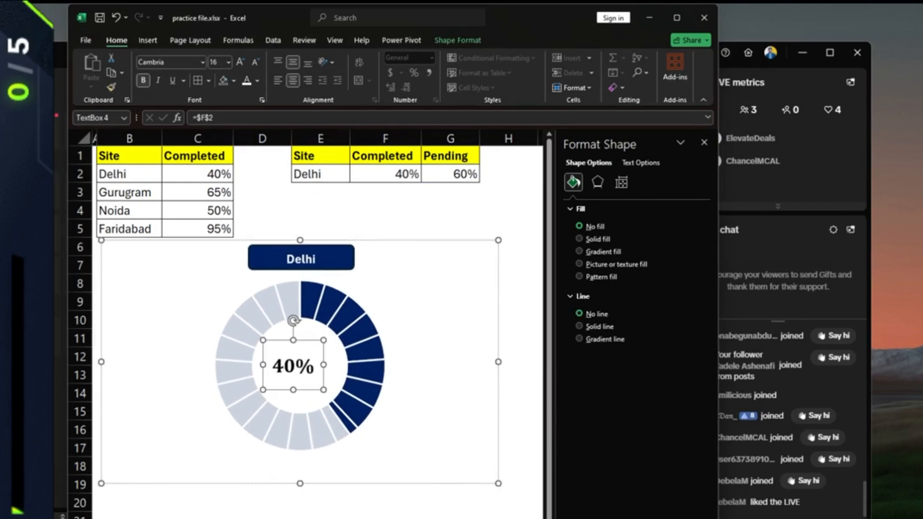
# - Pick Gurugram, then Faridabad, in E2 so everything shows 95% completed, 5% pending
pyautogui.click(332, 175)
pyautogui.click(356, 177)
pyautogui.click(312, 198)
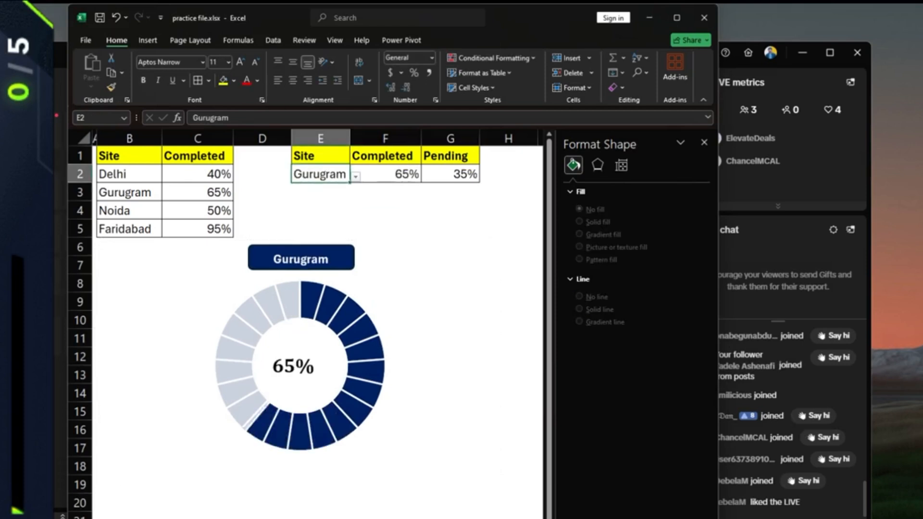
pyautogui.click(356, 177)
pyautogui.click(312, 216)
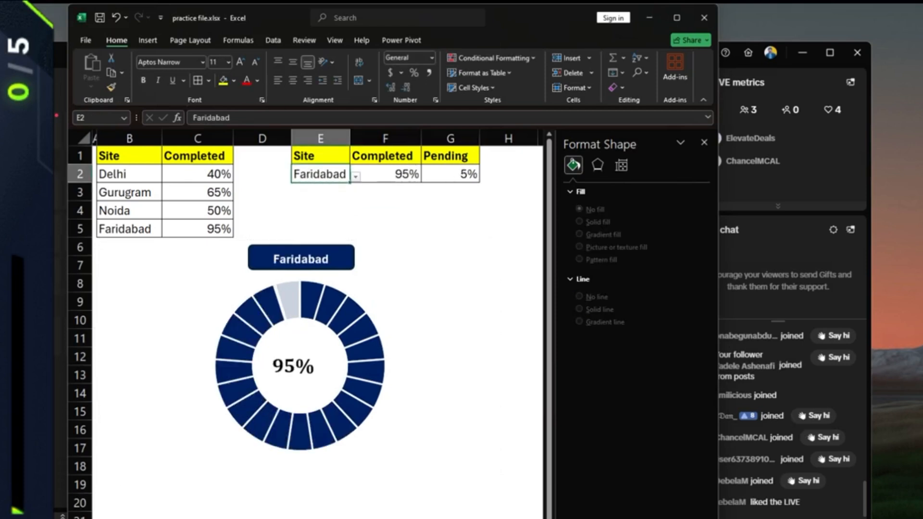